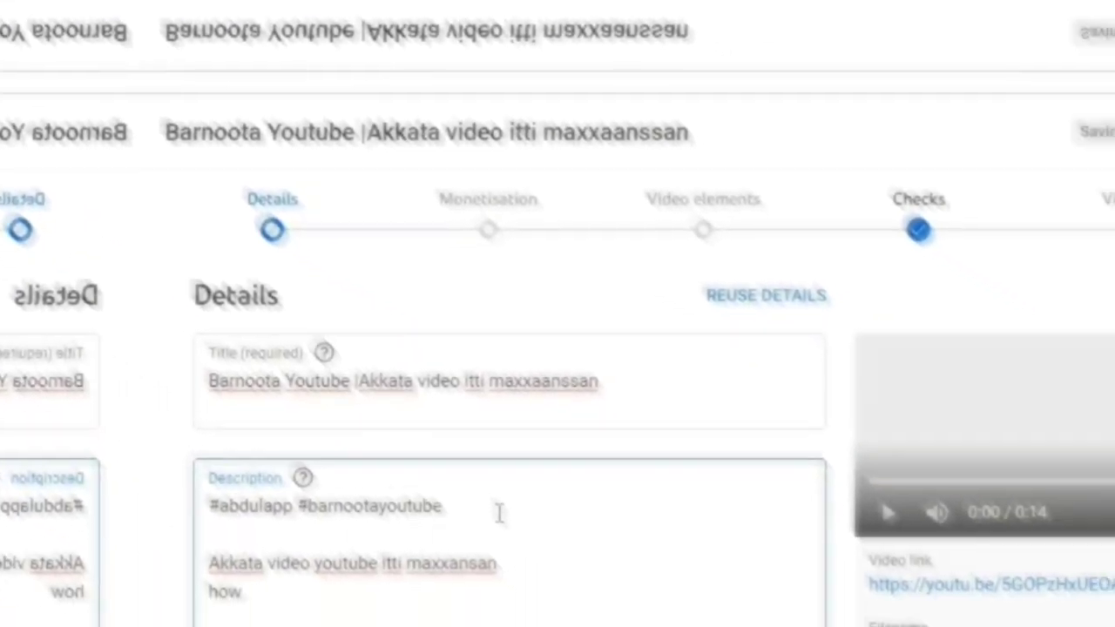
{"action": "type", "text": "to u"}
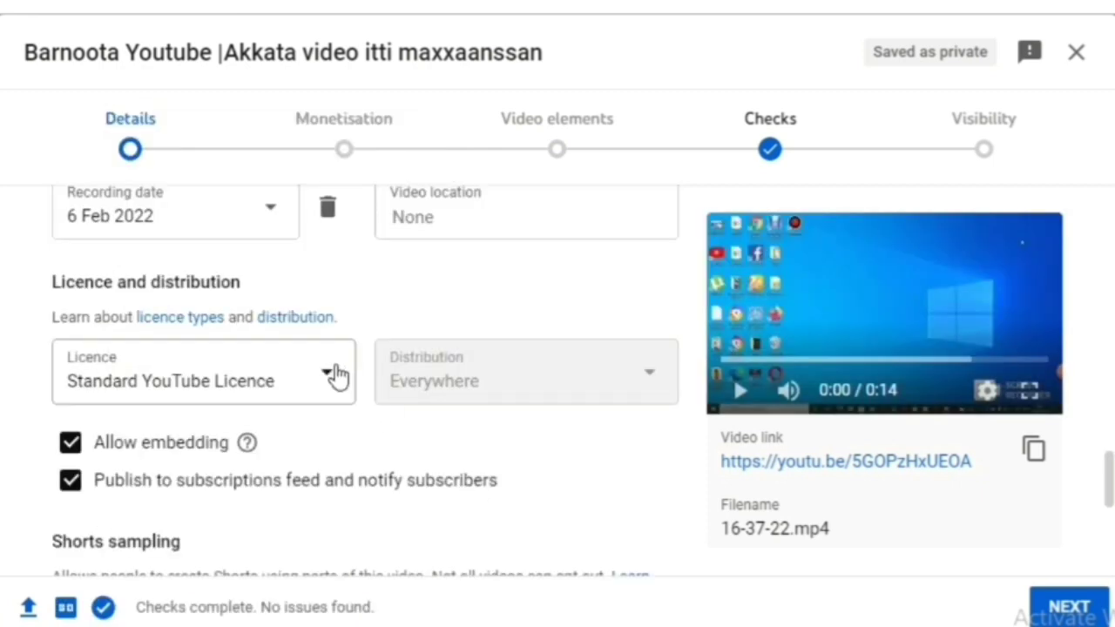
{"action": "left_click", "coordinate": [331, 373]}
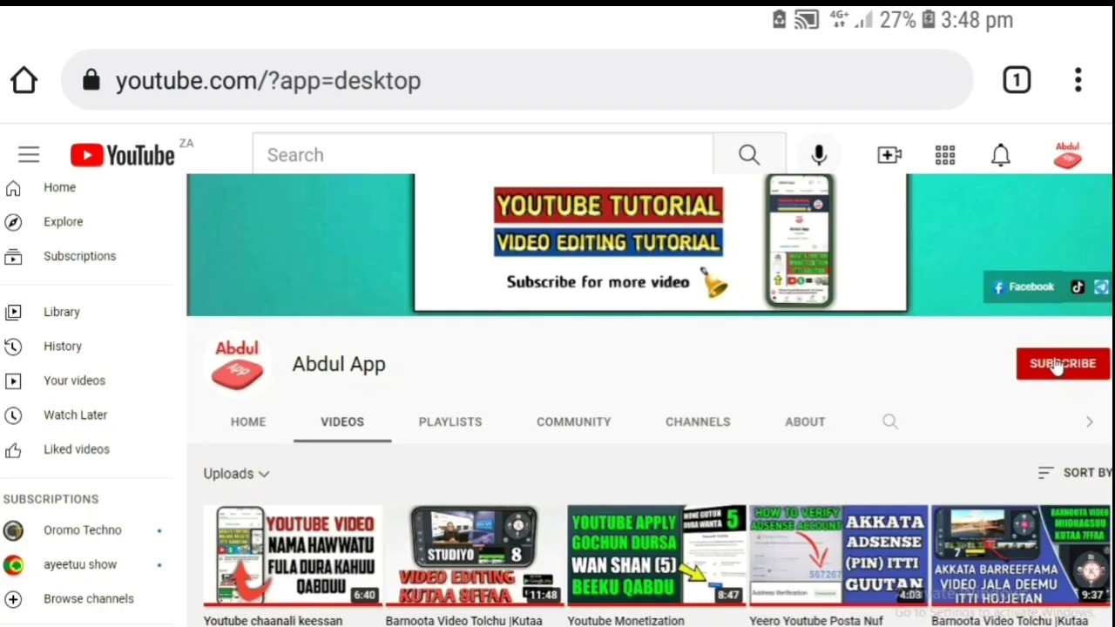
Subscribe to the Abdul App channel and set its notifications to All.
{"action": "left_click", "coordinate": [1057, 366]}
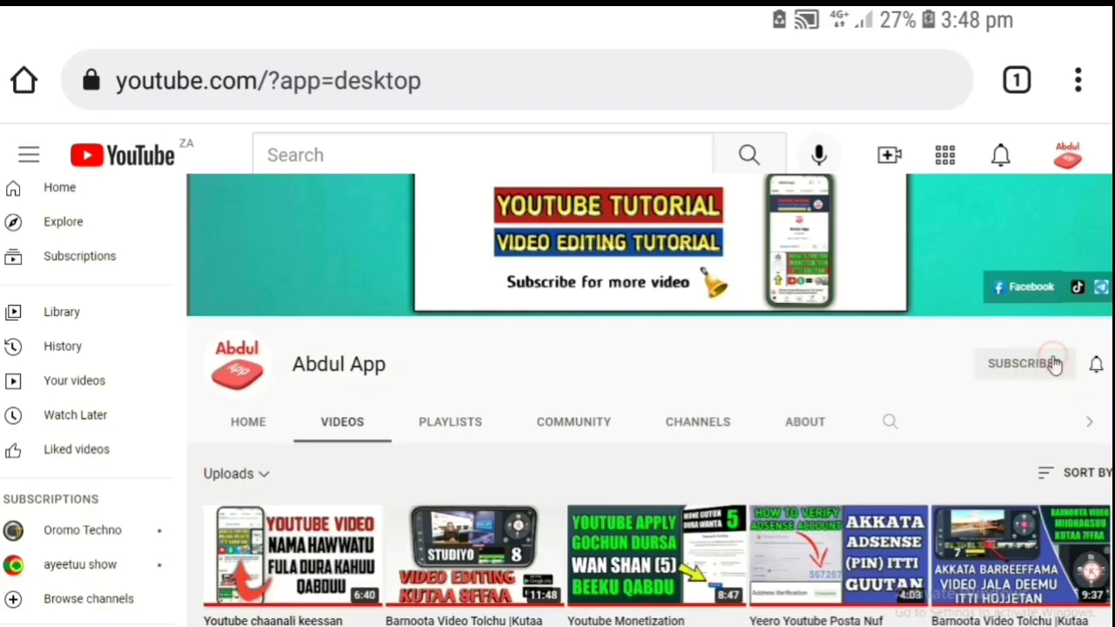
{"action": "left_click", "coordinate": [1097, 370]}
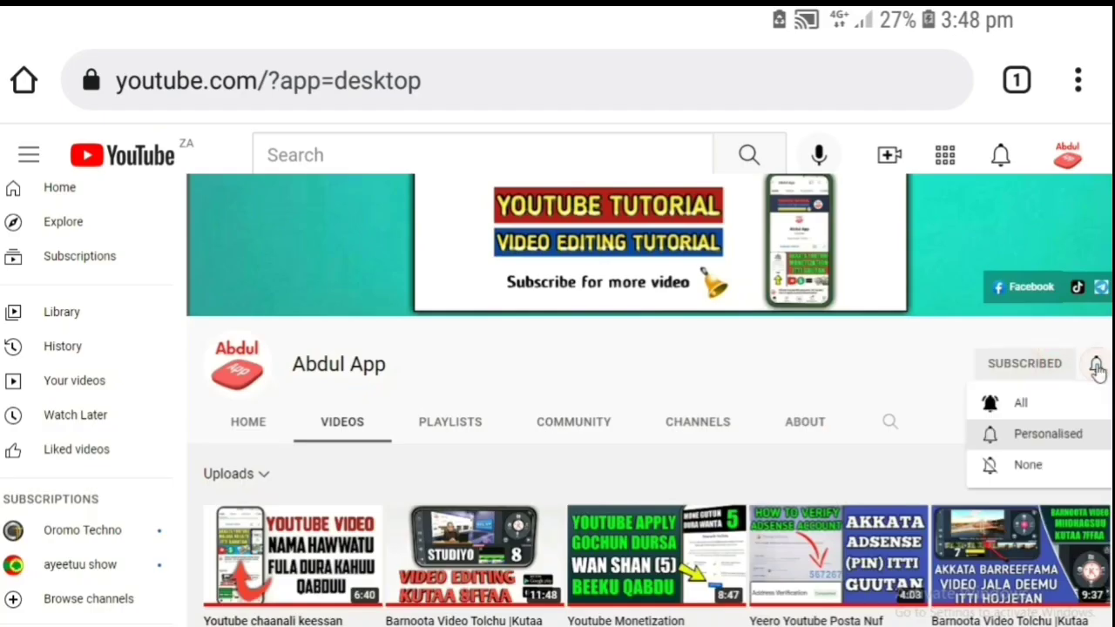
{"action": "left_click", "coordinate": [1007, 402]}
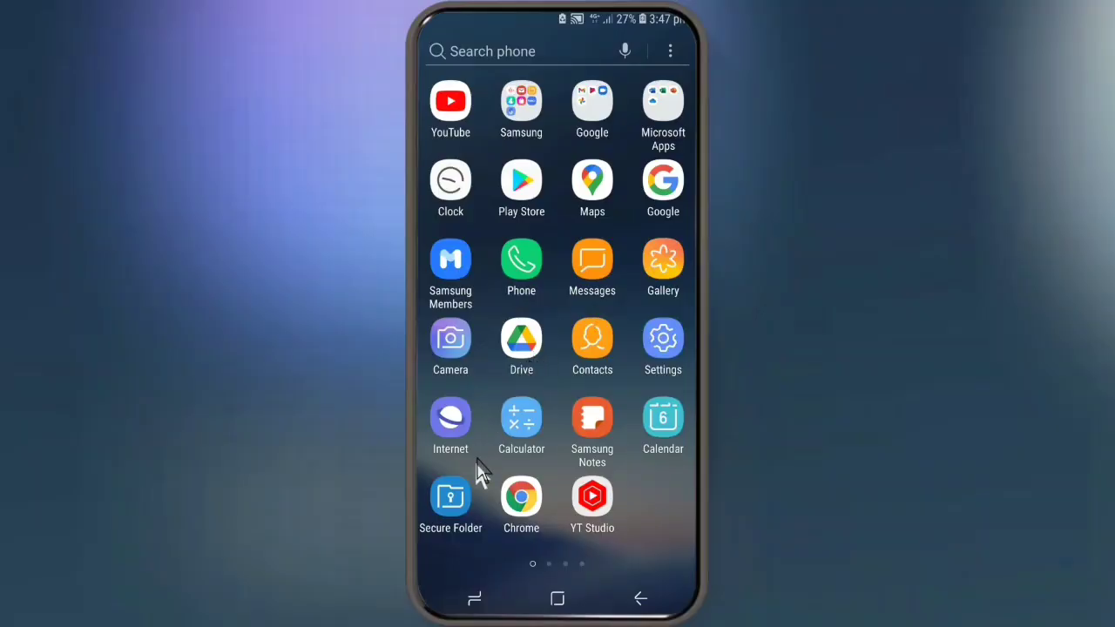
Switch to Chrome on the phone and open the YouTube home page from the saved site shortcuts.
{"action": "left_click", "coordinate": [506, 512]}
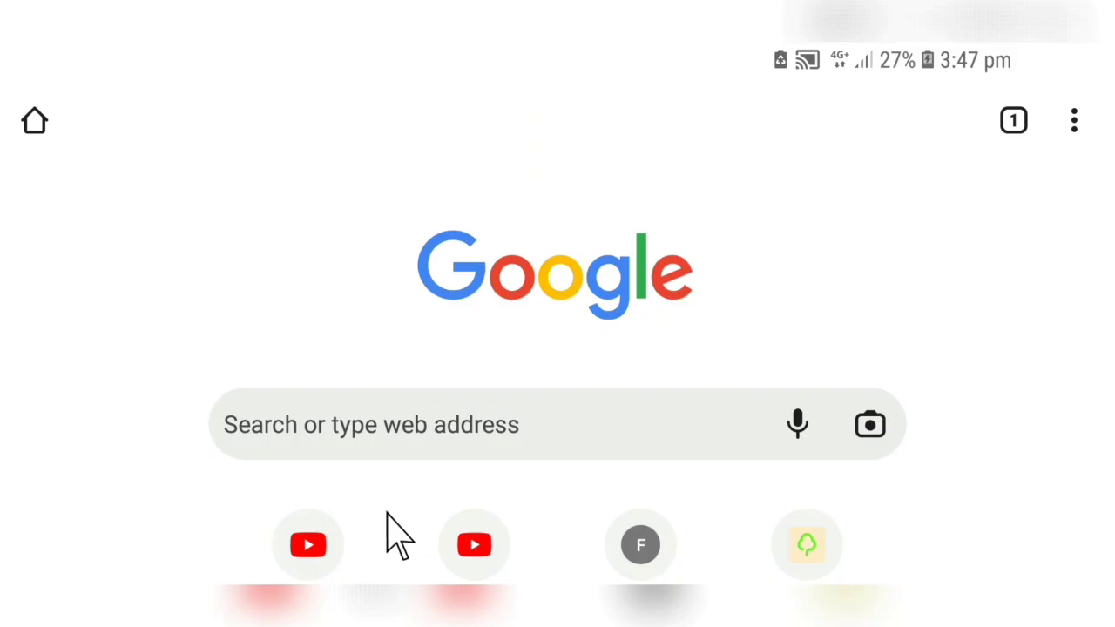
{"action": "scroll", "coordinate": [510, 544], "scroll_direction": "down", "scroll_amount": 5}
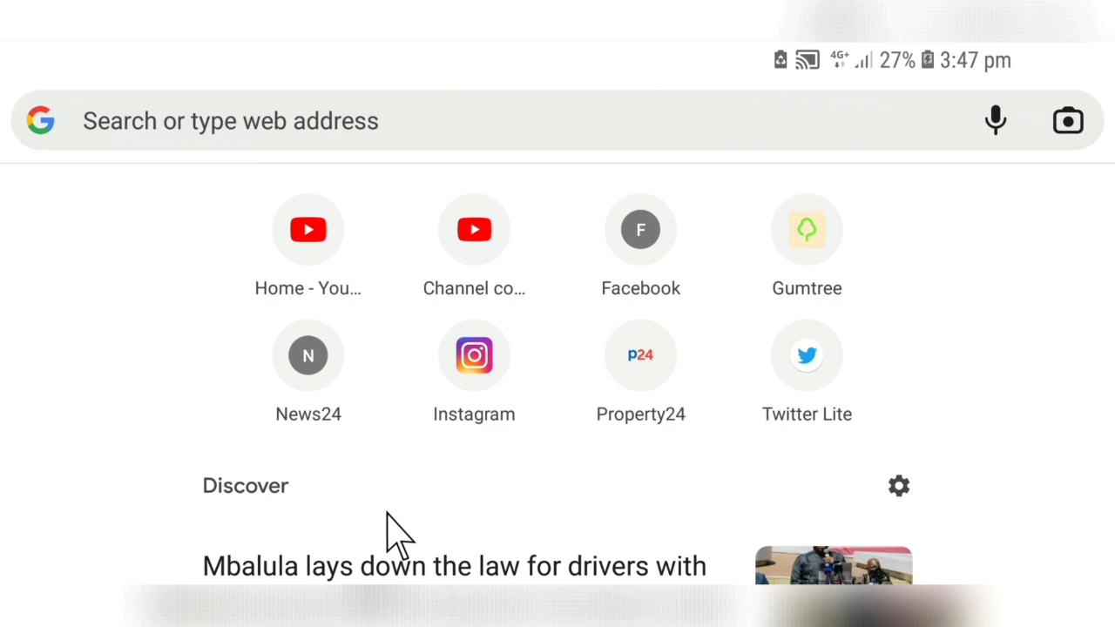
{"action": "scroll", "coordinate": [388, 533], "scroll_direction": "up", "scroll_amount": 3}
{"action": "scroll", "coordinate": [387, 533], "scroll_direction": "down", "scroll_amount": 2}
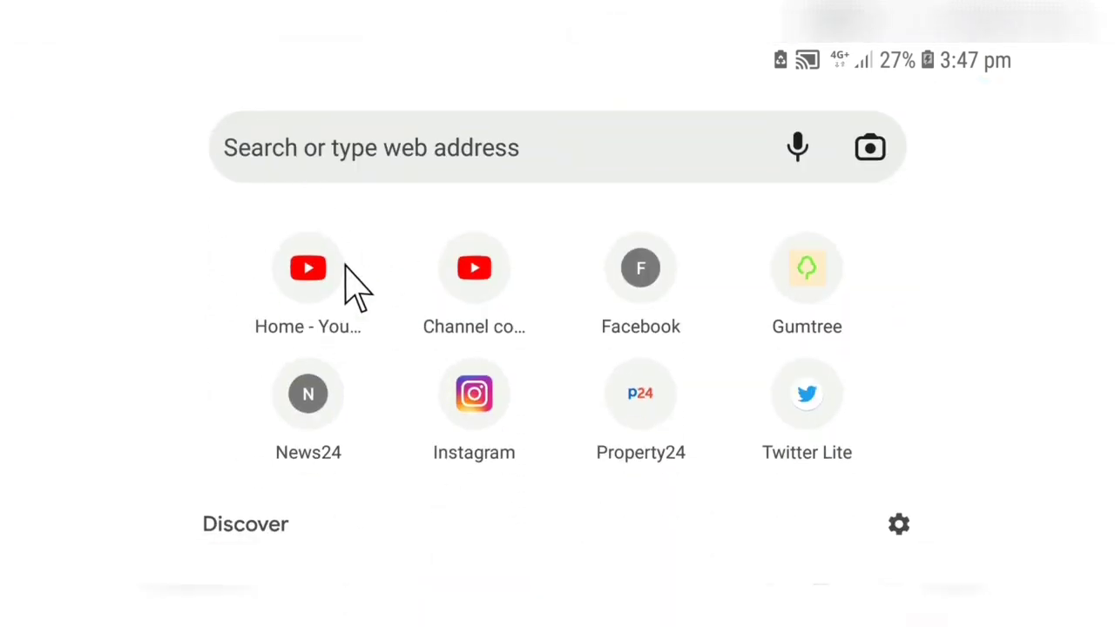
{"action": "left_click", "coordinate": [308, 270]}
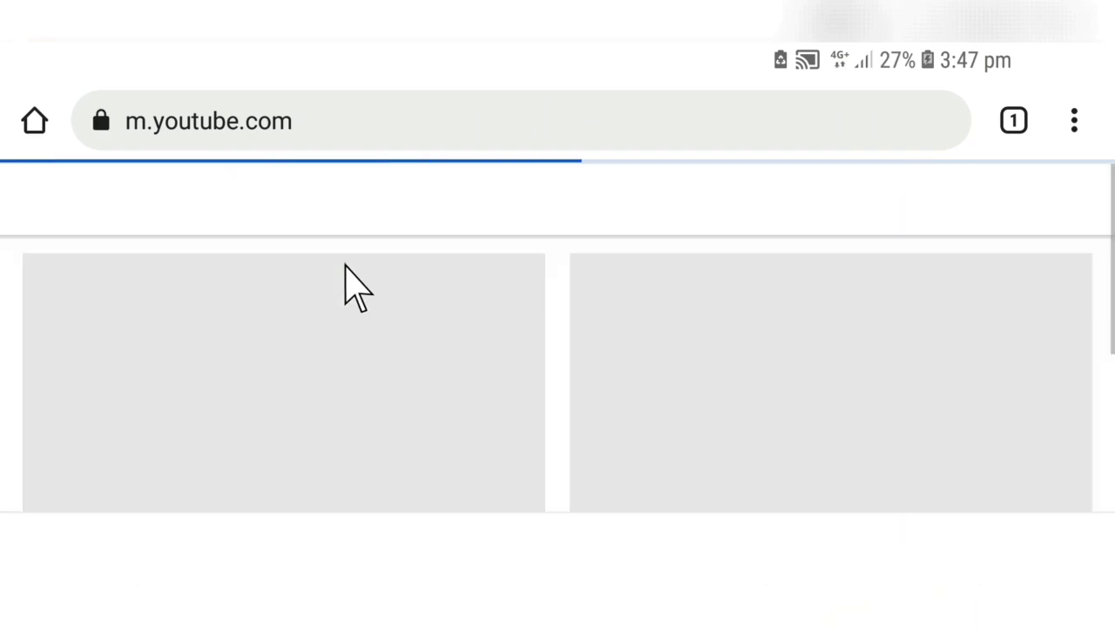
{"action": "scroll", "coordinate": [346, 267], "scroll_direction": "down", "scroll_amount": 5}
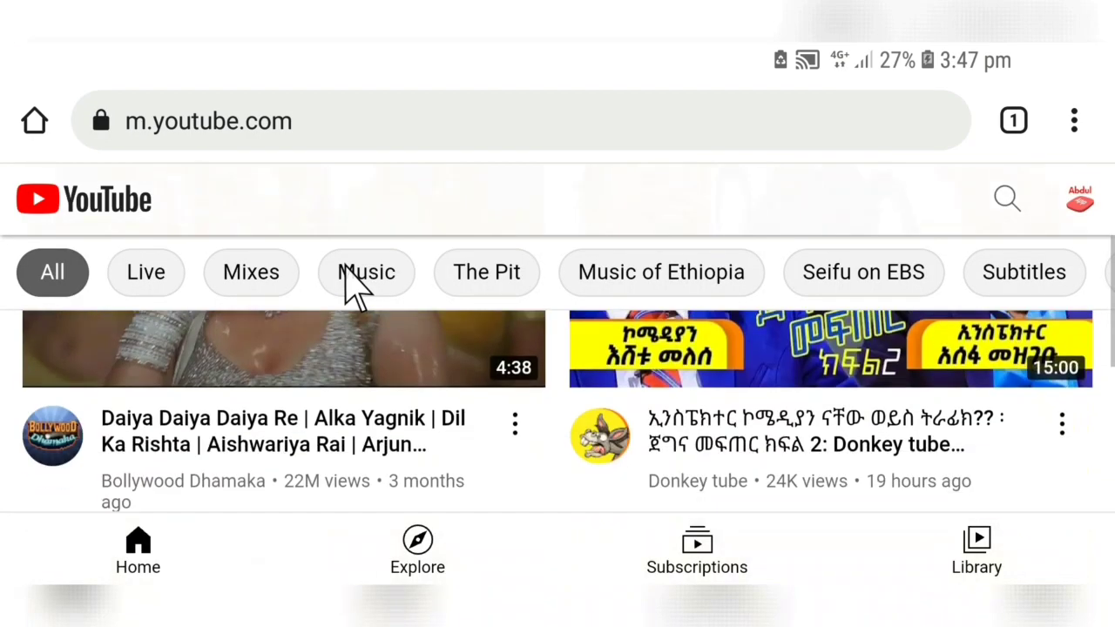
{"action": "scroll", "coordinate": [353, 283], "scroll_direction": "down", "scroll_amount": 2}
{"action": "scroll", "coordinate": [353, 283], "scroll_direction": "up", "scroll_amount": 6}
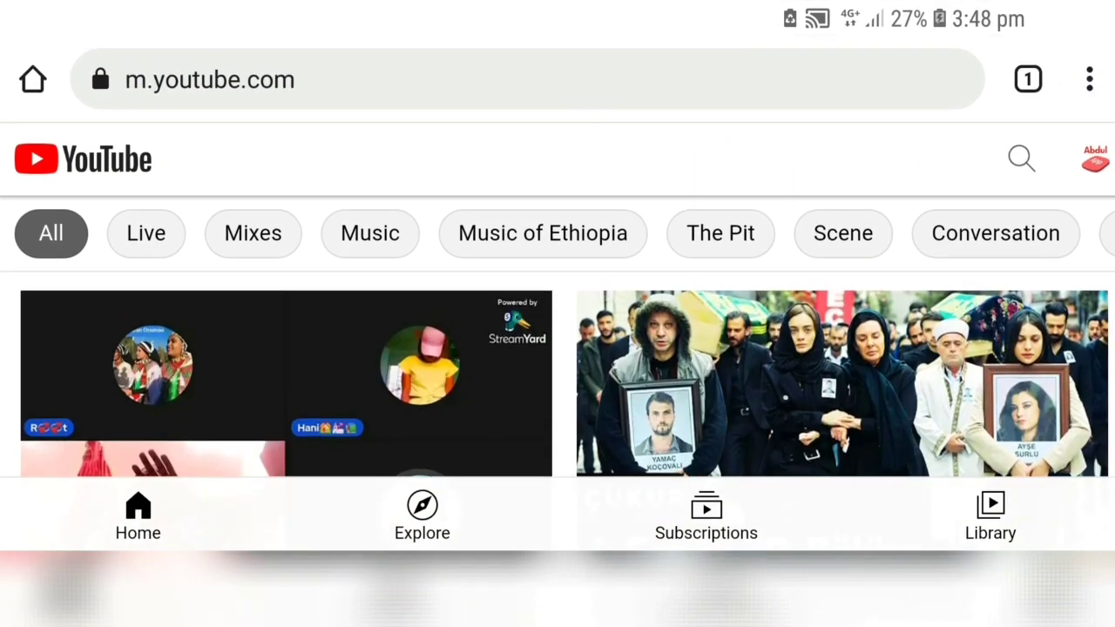
Switch the YouTube page to its desktop site version.
{"action": "left_click", "coordinate": [1089, 80]}
{"action": "left_click_drag", "start_coordinate": [1008, 393], "coordinate": [1008, 287]}
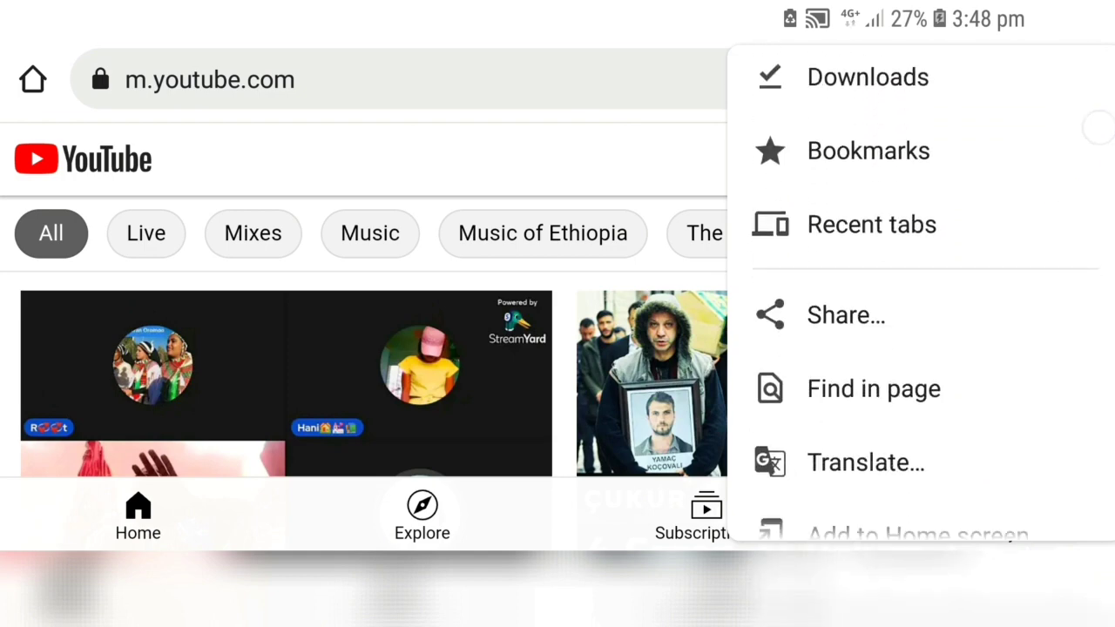
{"action": "left_click_drag", "start_coordinate": [1003, 459], "coordinate": [1103, 132]}
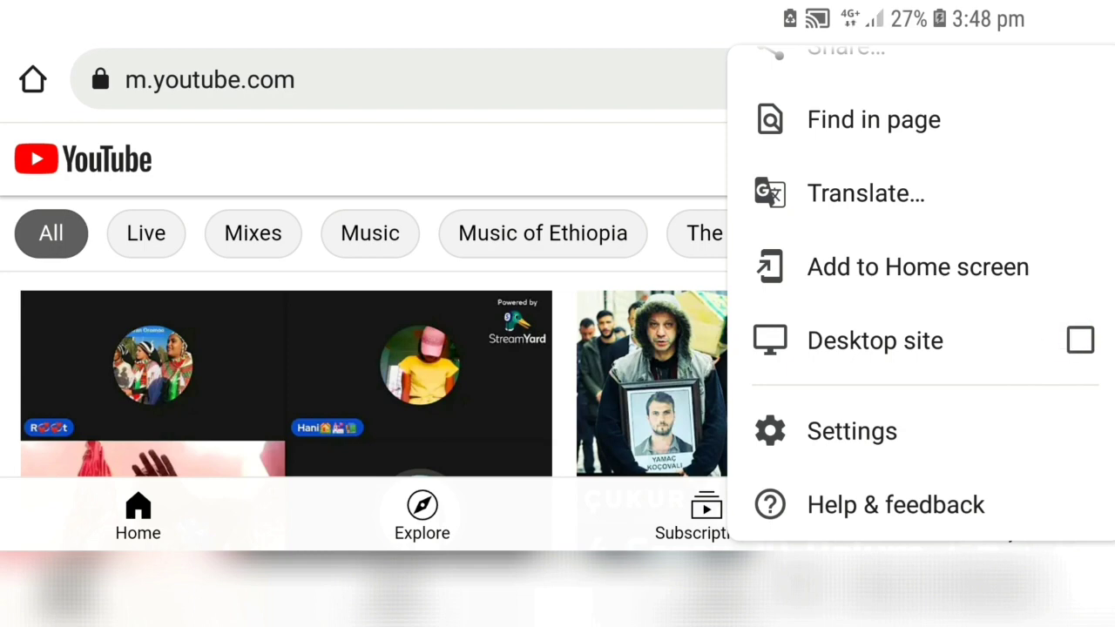
{"action": "left_click", "coordinate": [1081, 340]}
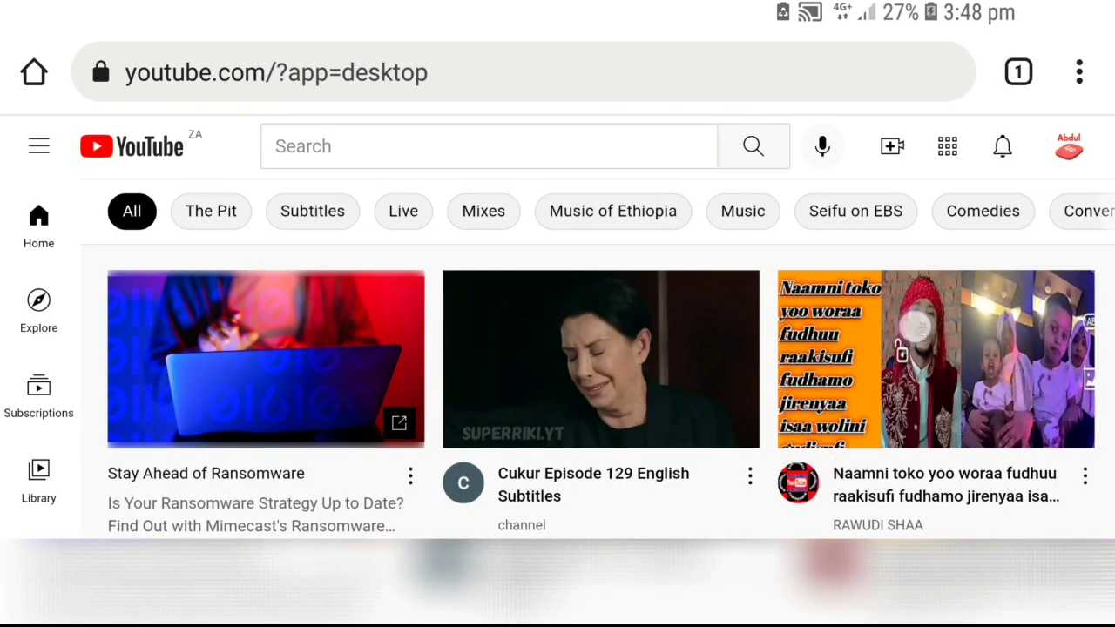
Start a new video upload from YouTube's create options.
{"action": "scroll", "coordinate": [558, 366], "scroll_direction": "down", "scroll_amount": 3}
{"action": "scroll", "coordinate": [558, 366], "scroll_direction": "up", "scroll_amount": 3}
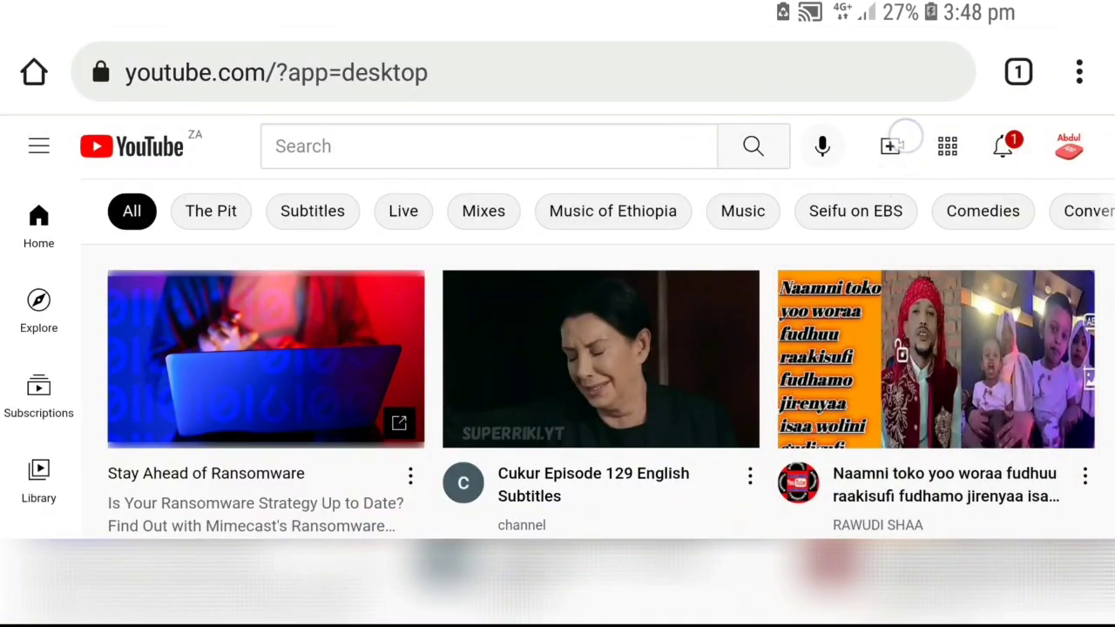
{"action": "scroll", "coordinate": [880, 157], "scroll_direction": "down", "scroll_amount": 1}
{"action": "scroll", "coordinate": [880, 157], "scroll_direction": "up", "scroll_amount": 1}
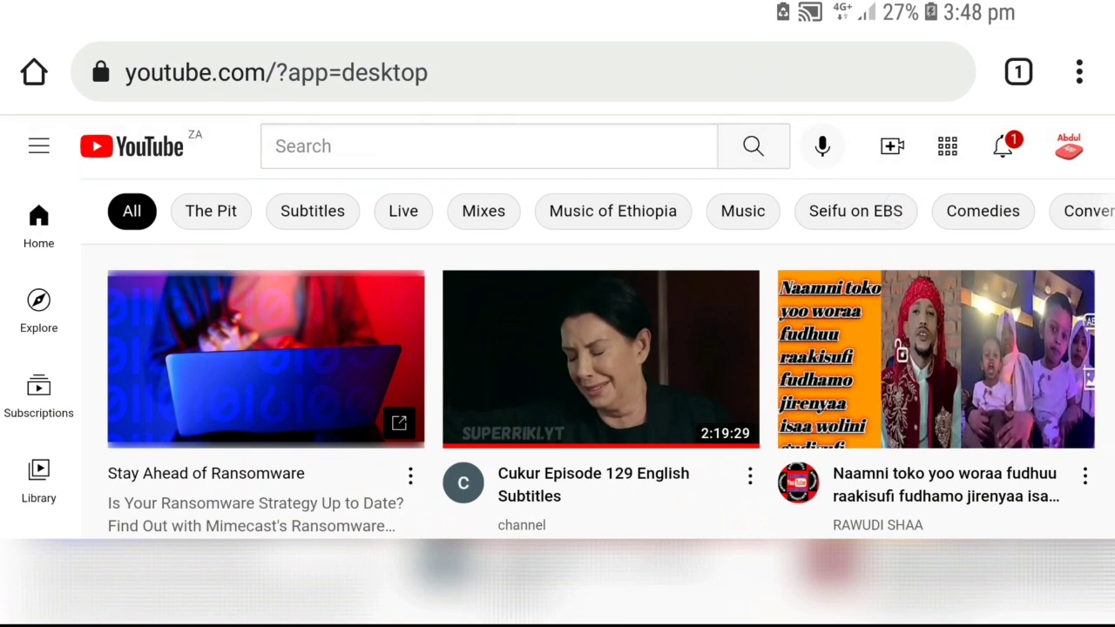
{"action": "left_click", "coordinate": [891, 146]}
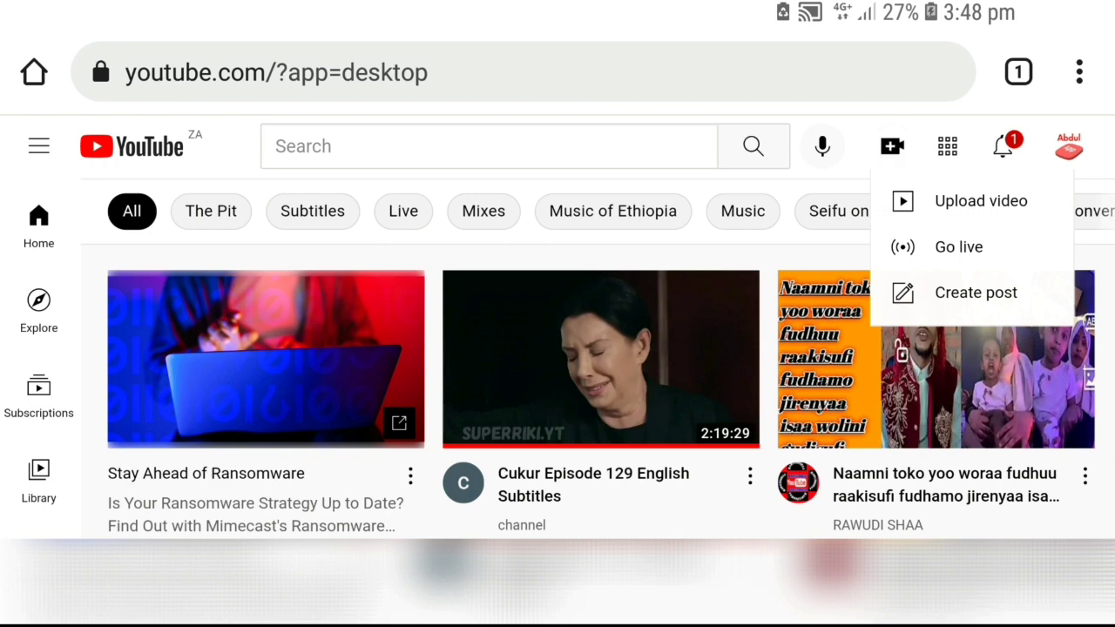
{"action": "left_click", "coordinate": [1028, 190]}
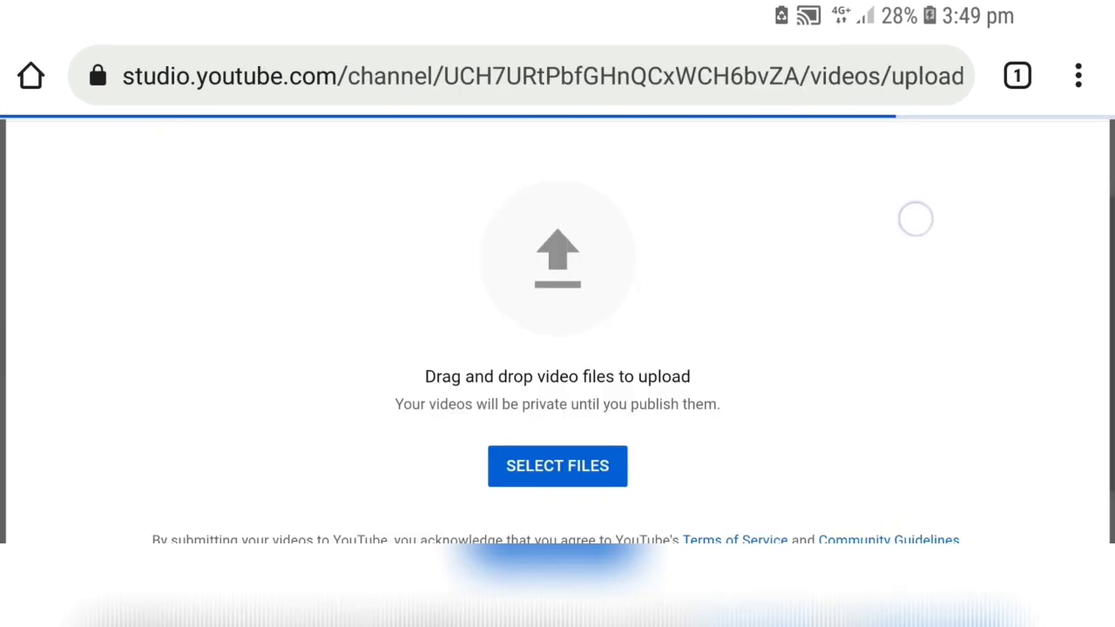
Open file selection for the upload with Files as the source and browse for the video.
{"action": "scroll", "coordinate": [563, 348], "scroll_direction": "down", "scroll_amount": 2}
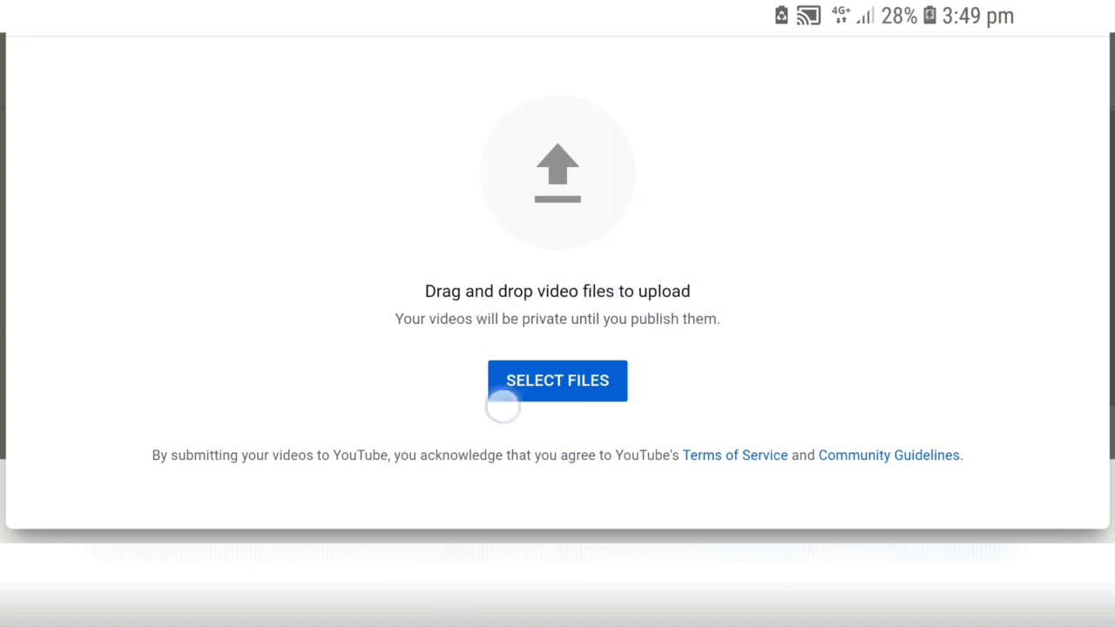
{"action": "scroll", "coordinate": [503, 404], "scroll_direction": "up", "scroll_amount": 2}
{"action": "left_click", "coordinate": [572, 466]}
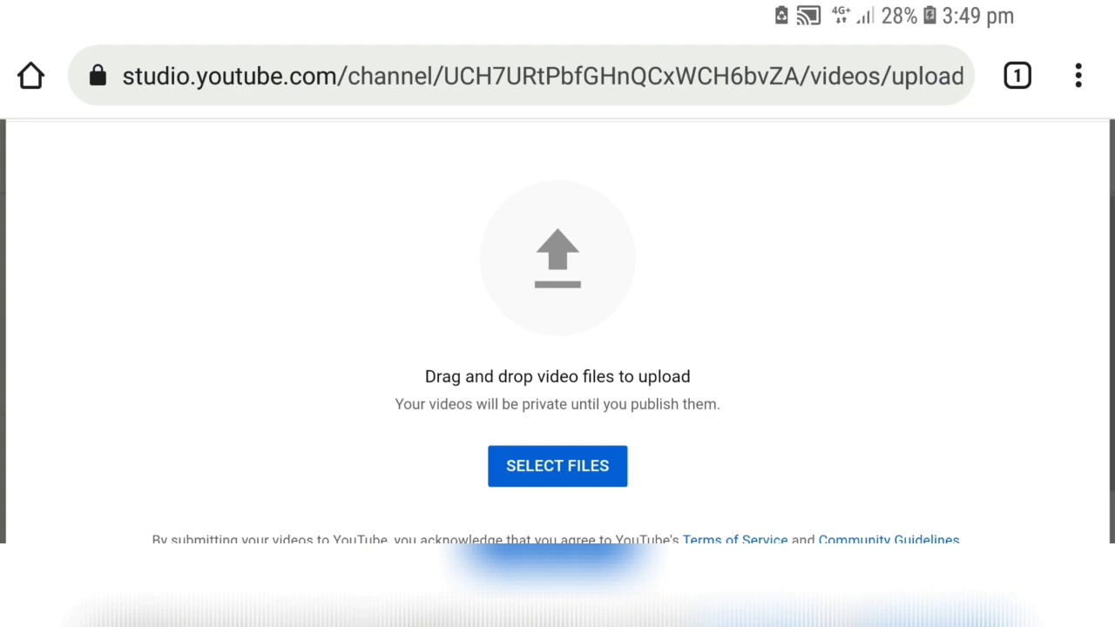
{"action": "left_click", "coordinate": [581, 466]}
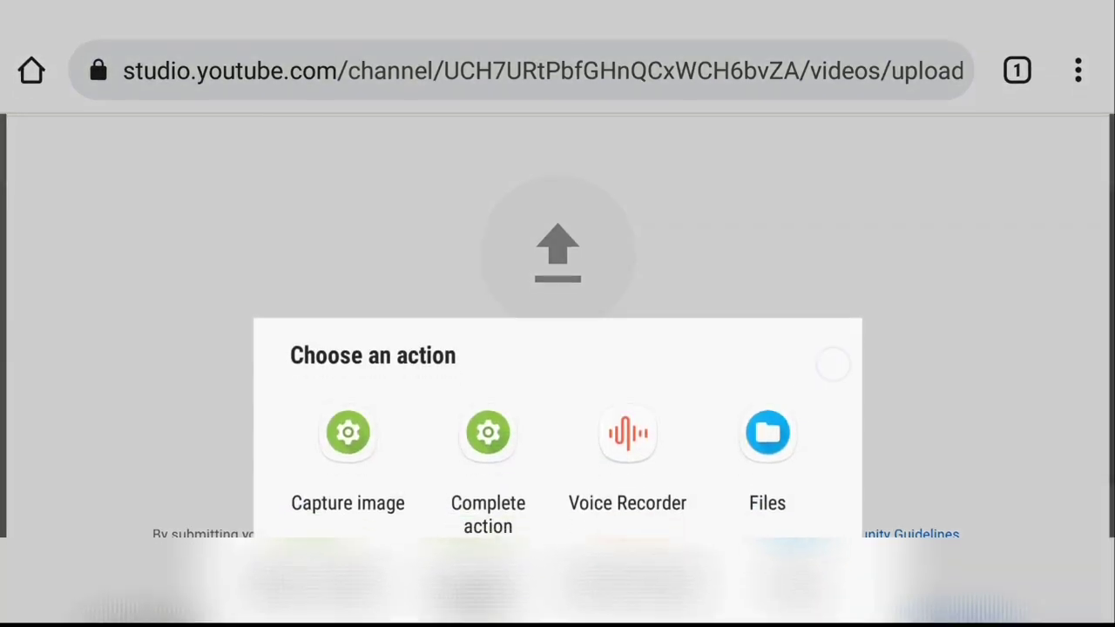
{"action": "left_click", "coordinate": [771, 439]}
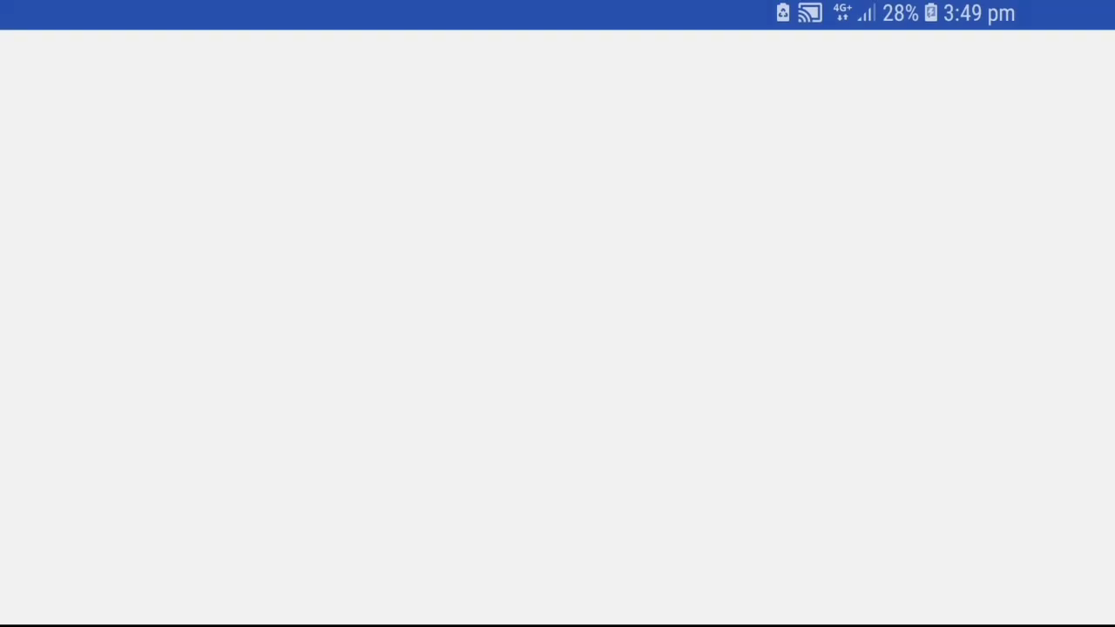
{"action": "left_click", "coordinate": [39, 67]}
{"action": "scroll", "coordinate": [389, 418], "scroll_direction": "down", "scroll_amount": 6}
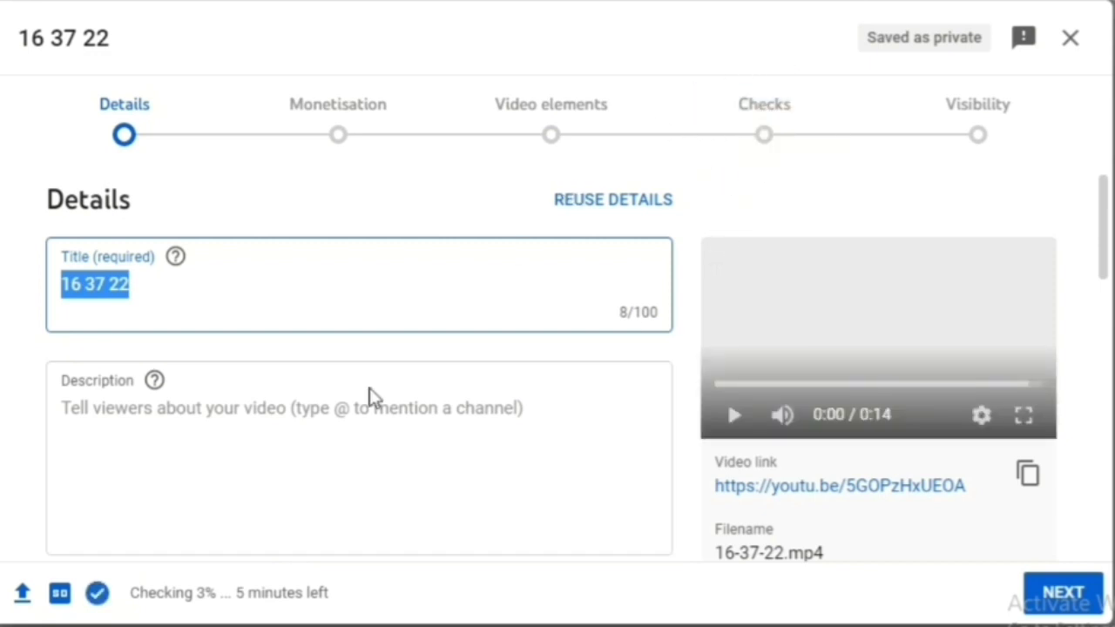
Examine the upload's check status and the required title field in the video details.
{"action": "left_click_drag", "start_coordinate": [128, 593], "coordinate": [391, 610]}
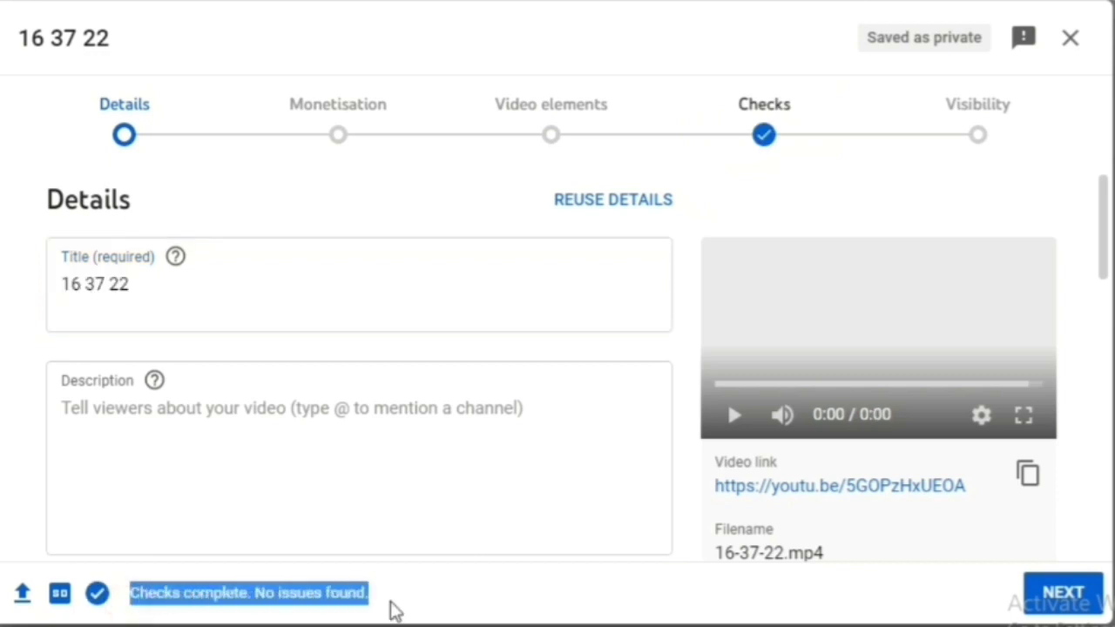
{"action": "left_click", "coordinate": [392, 610]}
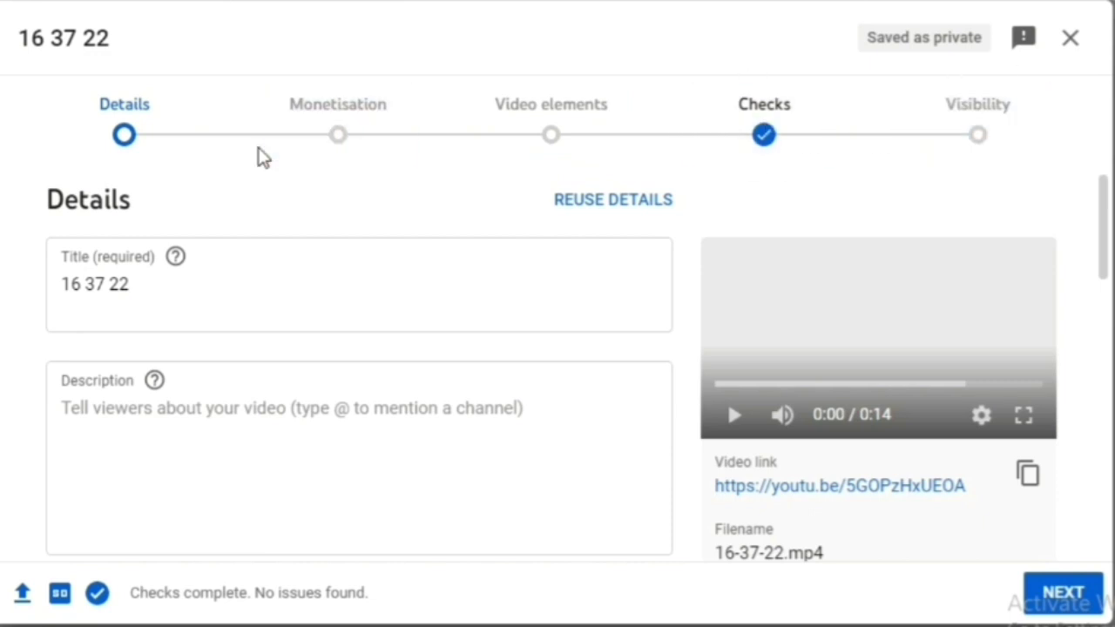
{"action": "mouse_move", "coordinate": [172, 269]}
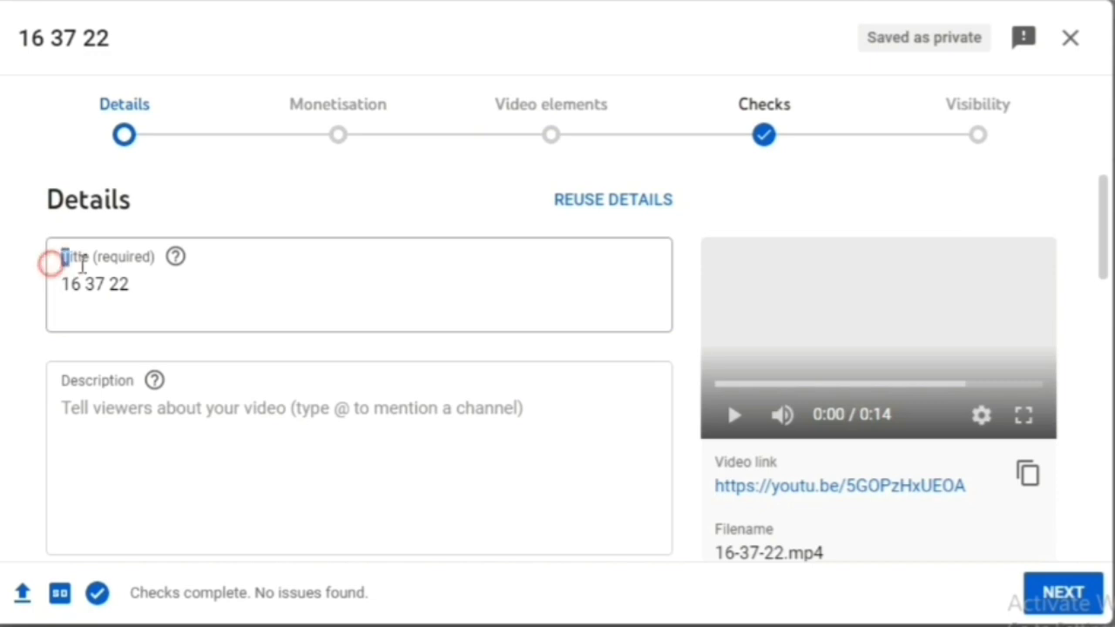
{"action": "left_click_drag", "start_coordinate": [55, 259], "coordinate": [175, 277]}
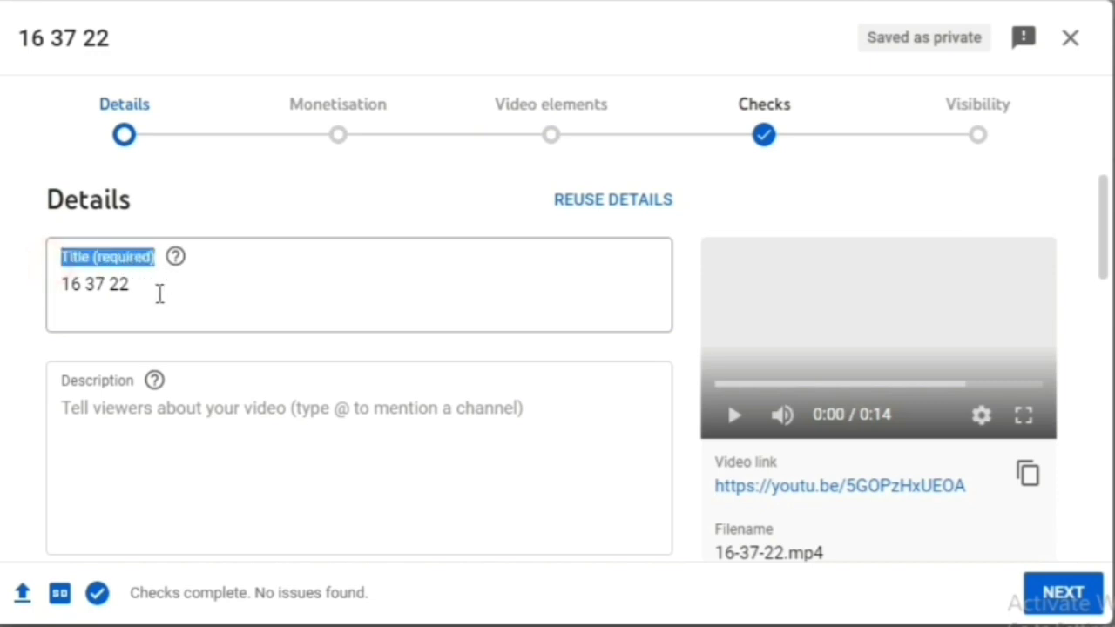
Replace the video's title with "Barnoota Youtube |Akkata video itti maxxaanssan".
{"action": "left_click", "coordinate": [159, 293]}
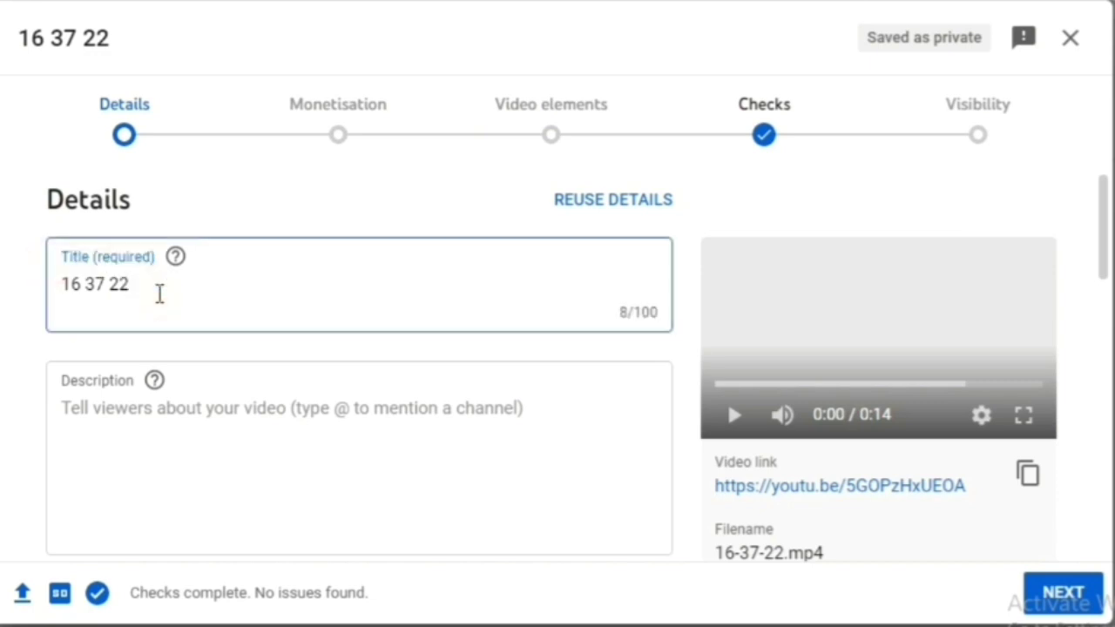
{"action": "key", "text": "BackSpace"}
{"action": "key", "text": "BackSpace"}
{"action": "key", "text": "BackSpace"}
{"action": "key", "text": "BackSpace"}
{"action": "key", "text": "BackSpace"}
{"action": "key", "text": "BackSpace"}
{"action": "key", "text": "BackSpace"}
{"action": "key", "text": "BackSpace"}
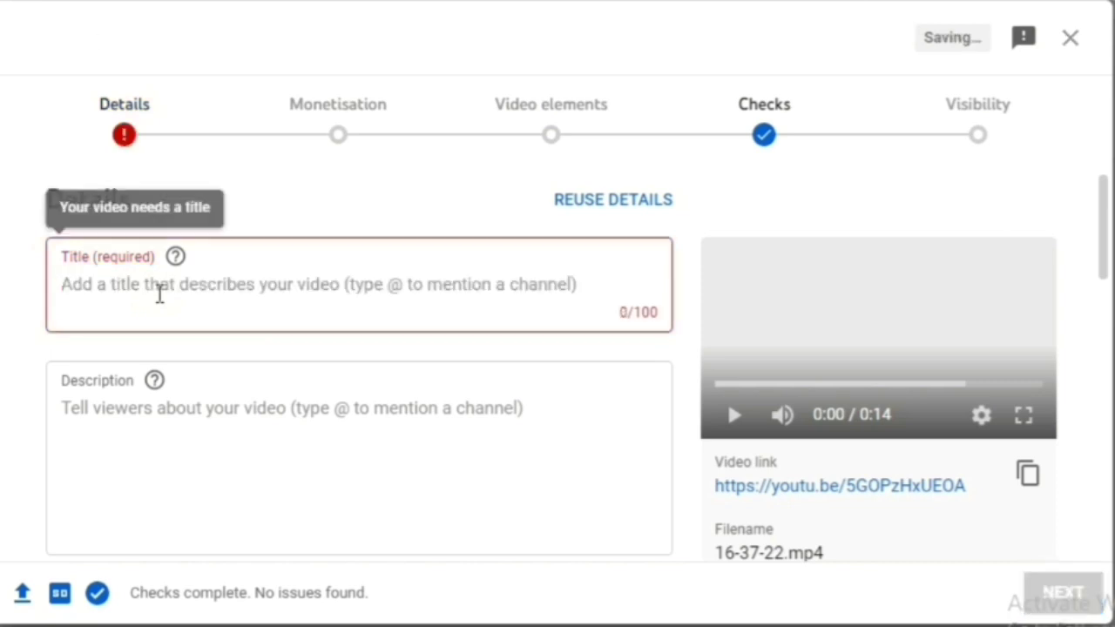
{"action": "type", "text": "Bar"}
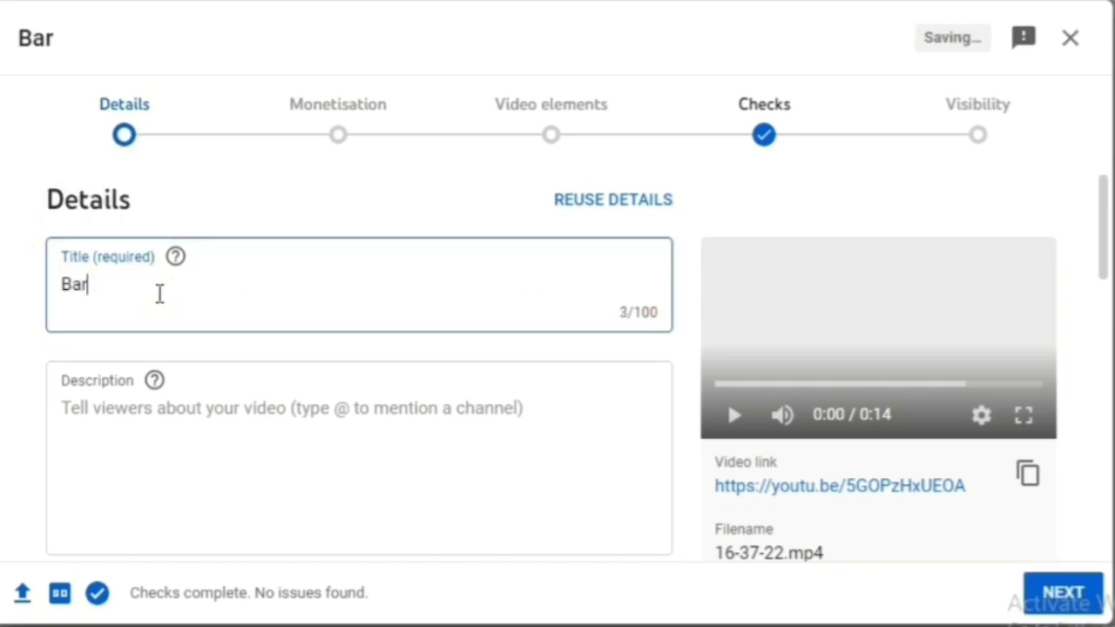
{"action": "type", "text": "noota"}
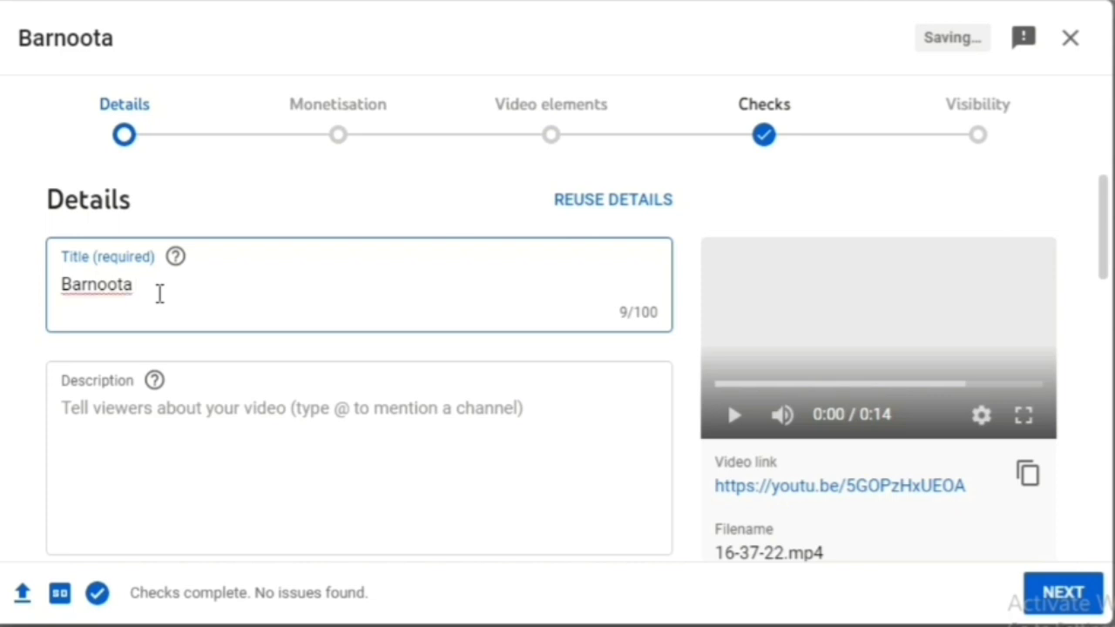
{"action": "type", "text": " Yout"}
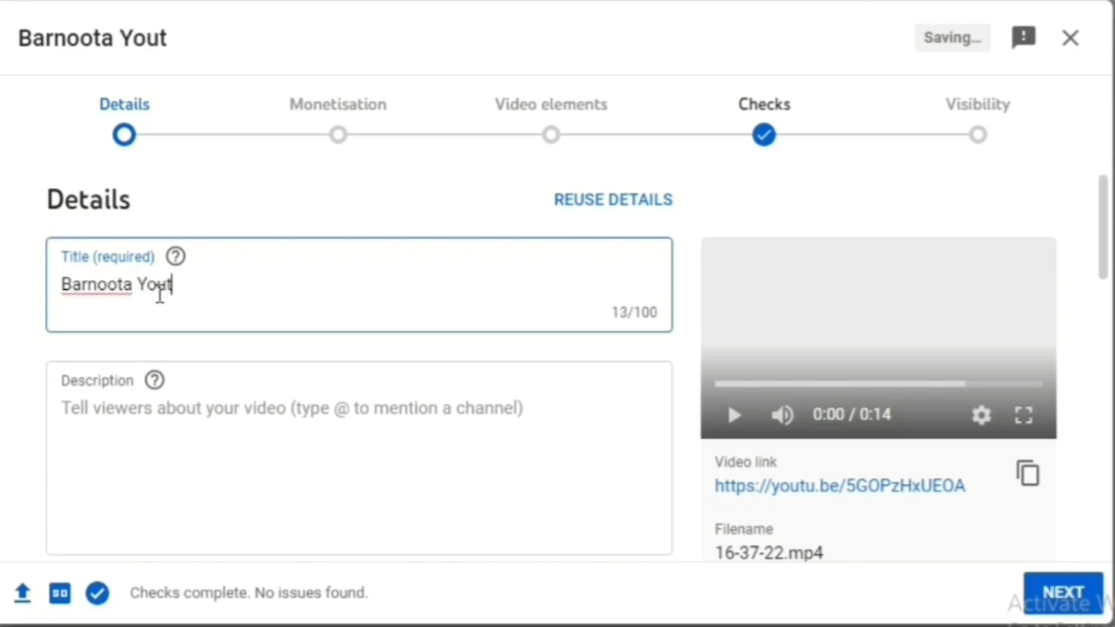
{"action": "type", "text": "ube |"}
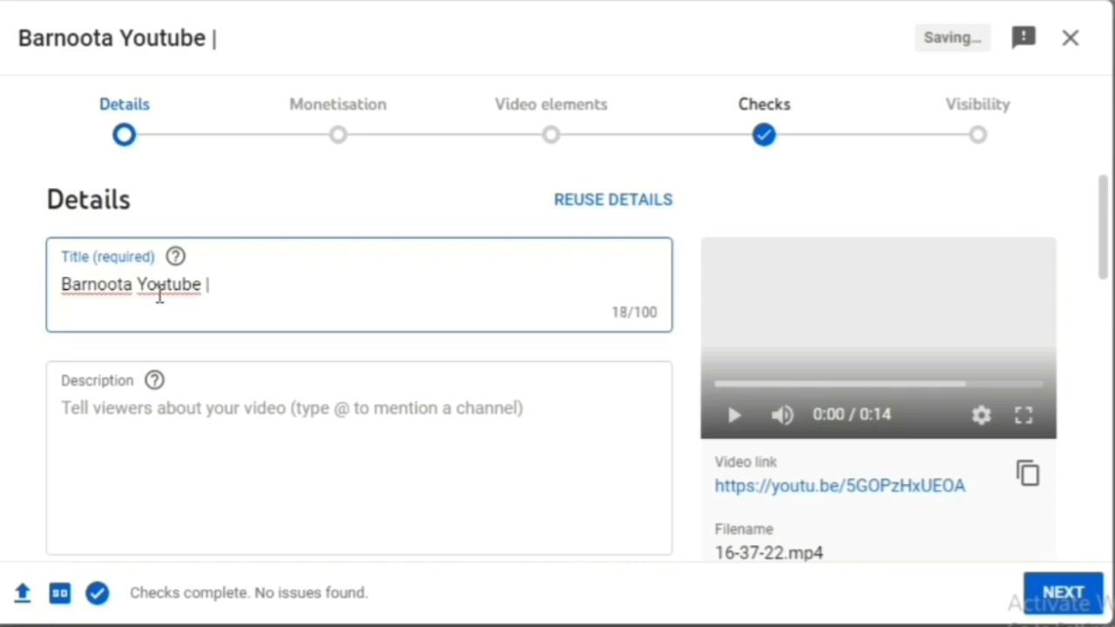
{"action": "type", "text": "Akk"}
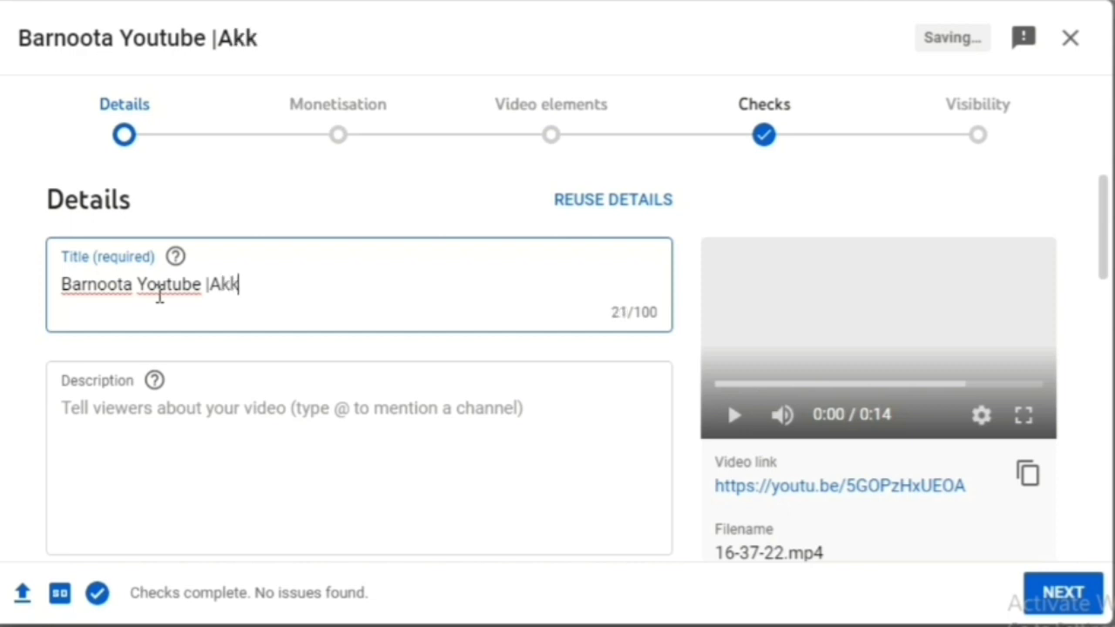
{"action": "type", "text": "ata v"}
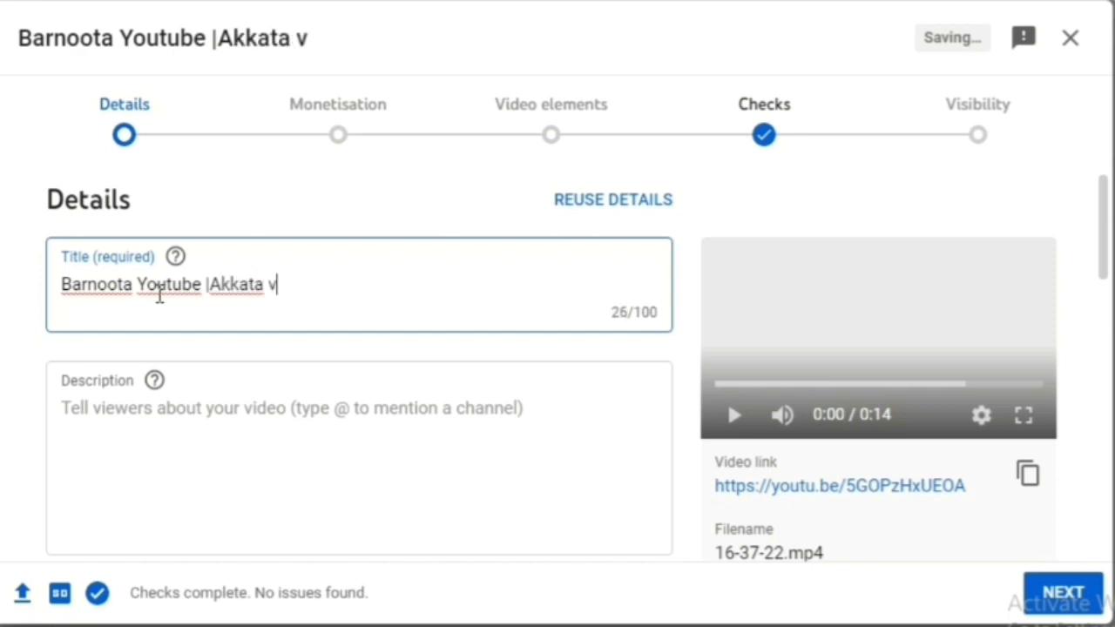
{"action": "type", "text": "ideo itt"}
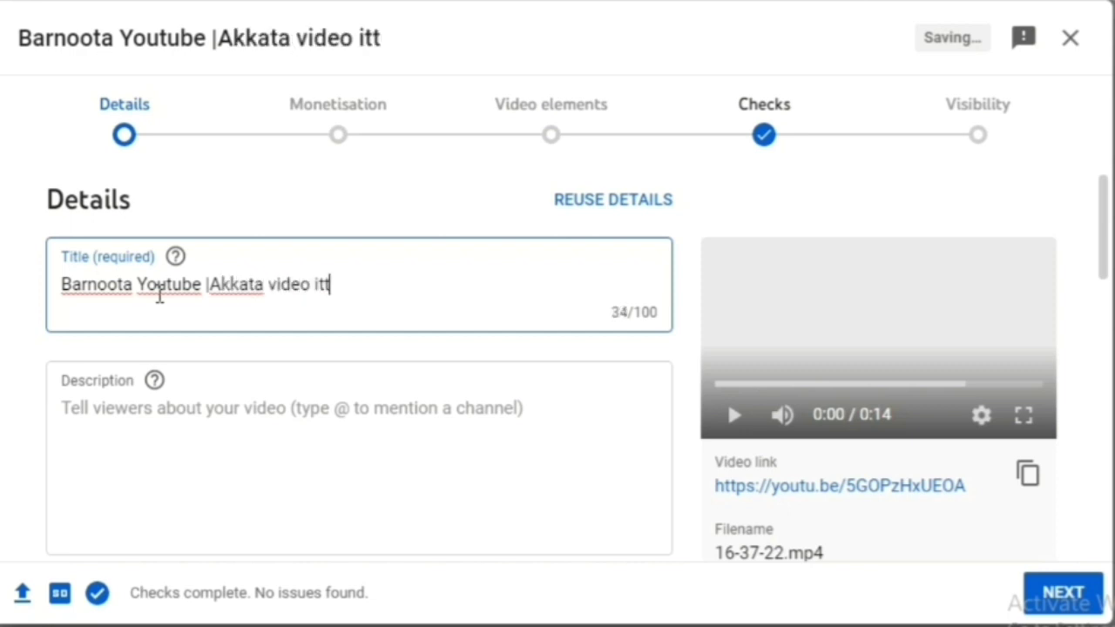
{"action": "type", "text": "i max"}
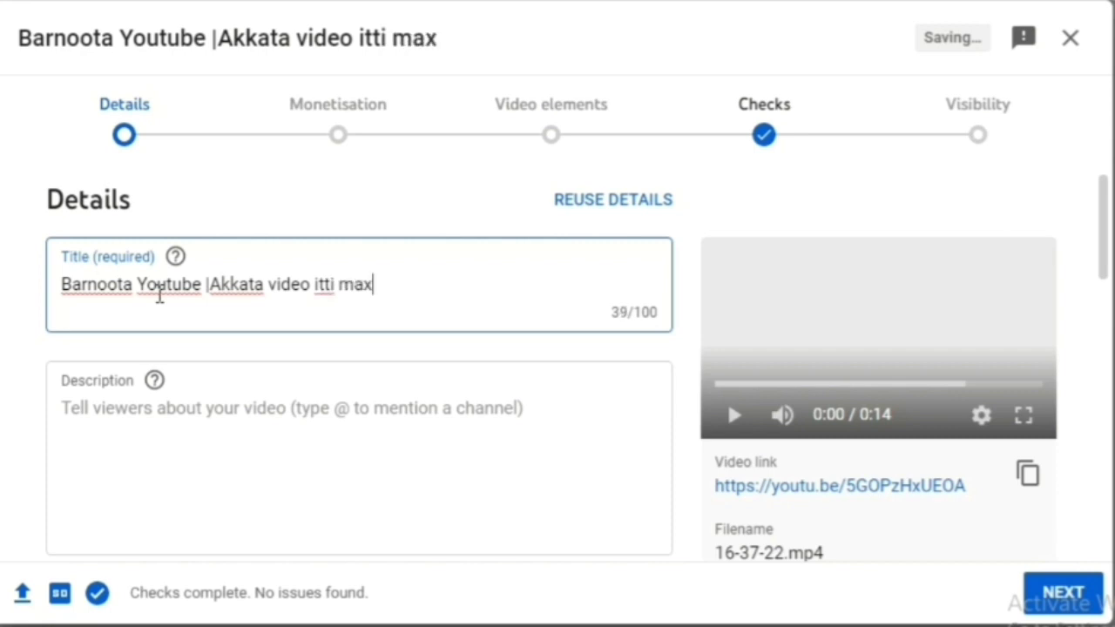
{"action": "type", "text": "xaanss"}
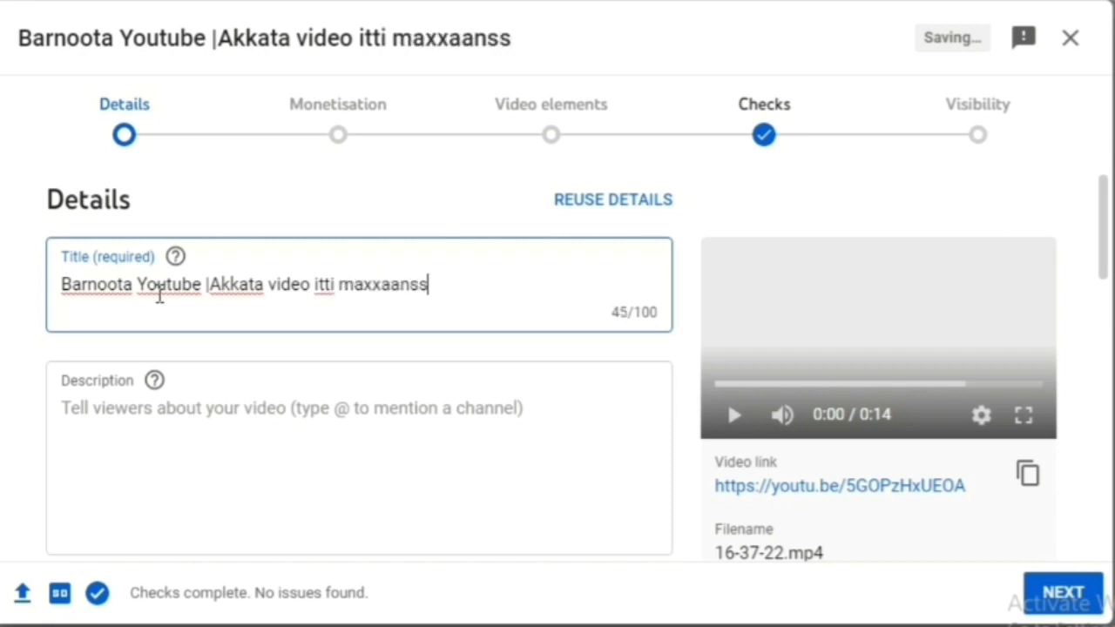
{"action": "type", "text": "an"}
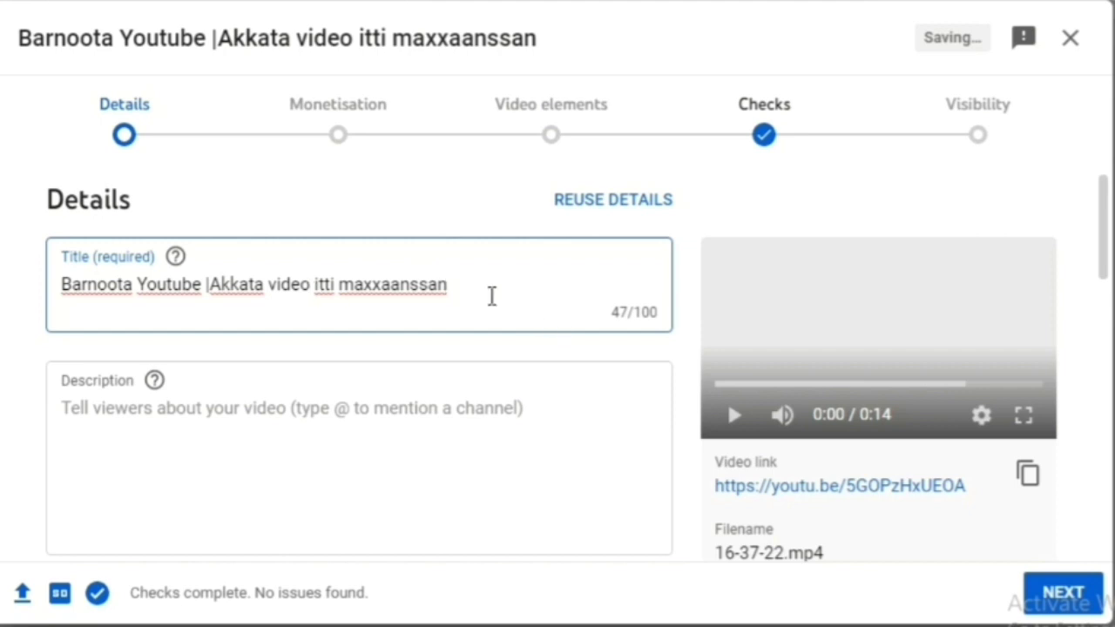
{"action": "mouse_move", "coordinate": [488, 284]}
{"action": "left_mouse_down"}
{"action": "mouse_move", "coordinate": [58, 287]}
{"action": "mouse_move", "coordinate": [200, 314]}
{"action": "mouse_move", "coordinate": [491, 291]}
{"action": "left_mouse_up"}
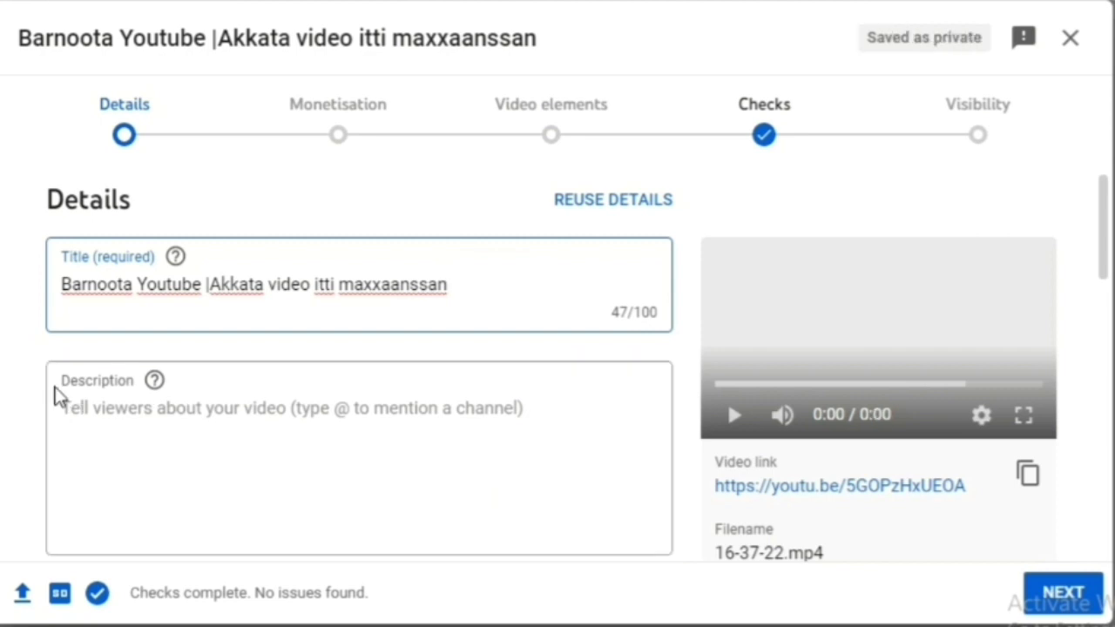
Begin the video's description with the hashtags "#abdulapp #barnootayoutube".
{"action": "left_click_drag", "start_coordinate": [58, 394], "coordinate": [201, 403]}
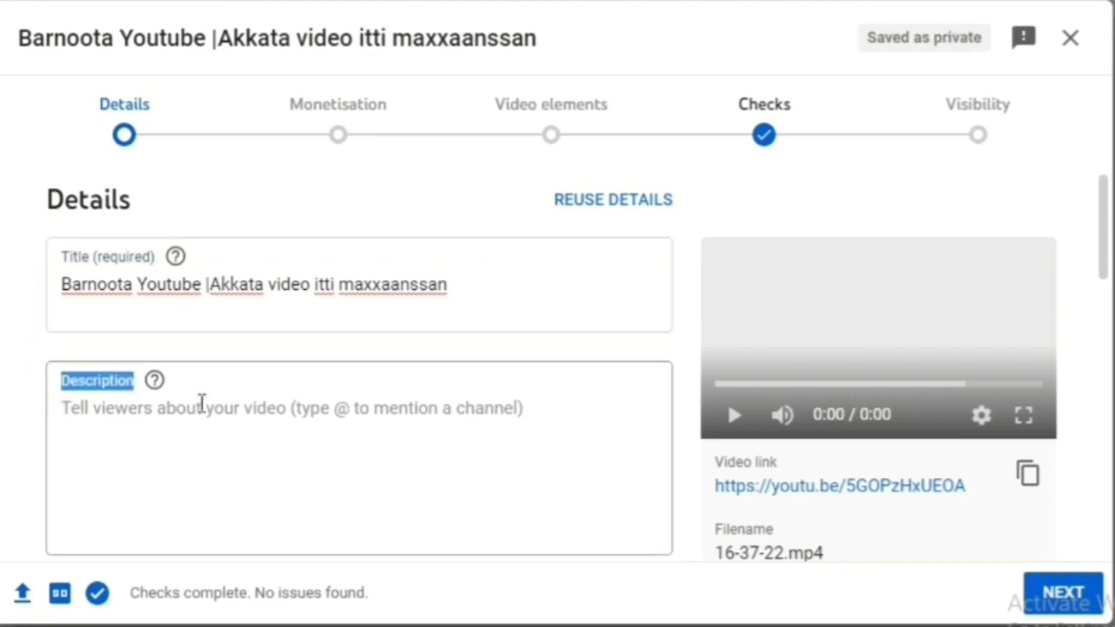
{"action": "left_click", "coordinate": [161, 424]}
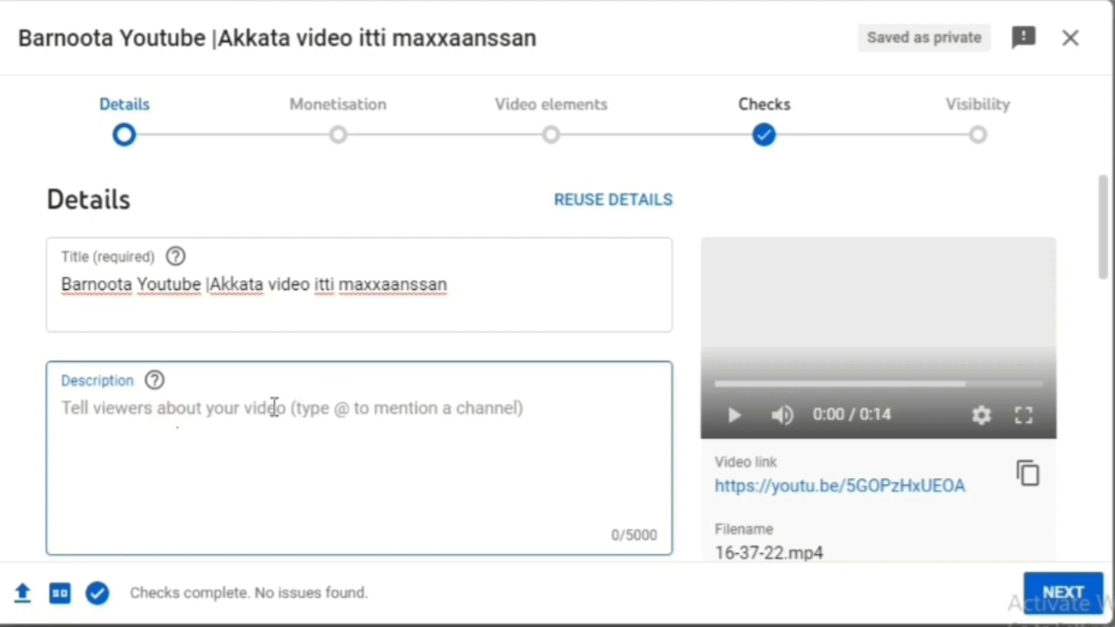
{"action": "left_click", "coordinate": [541, 414]}
{"action": "left_click", "coordinate": [149, 420]}
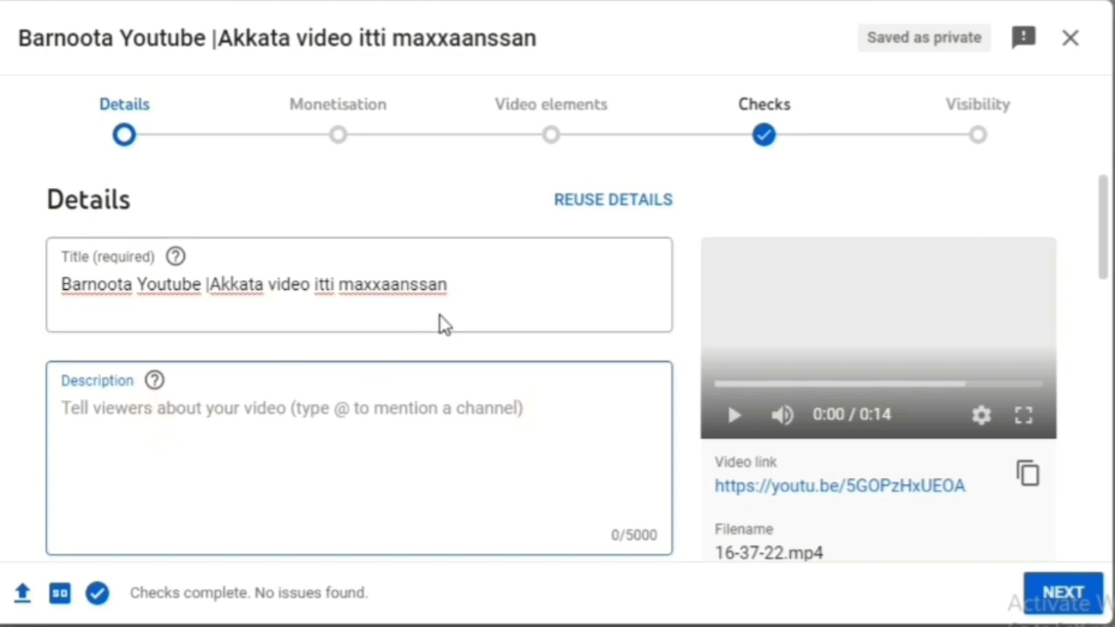
{"action": "left_click_drag", "start_coordinate": [465, 284], "coordinate": [33, 299]}
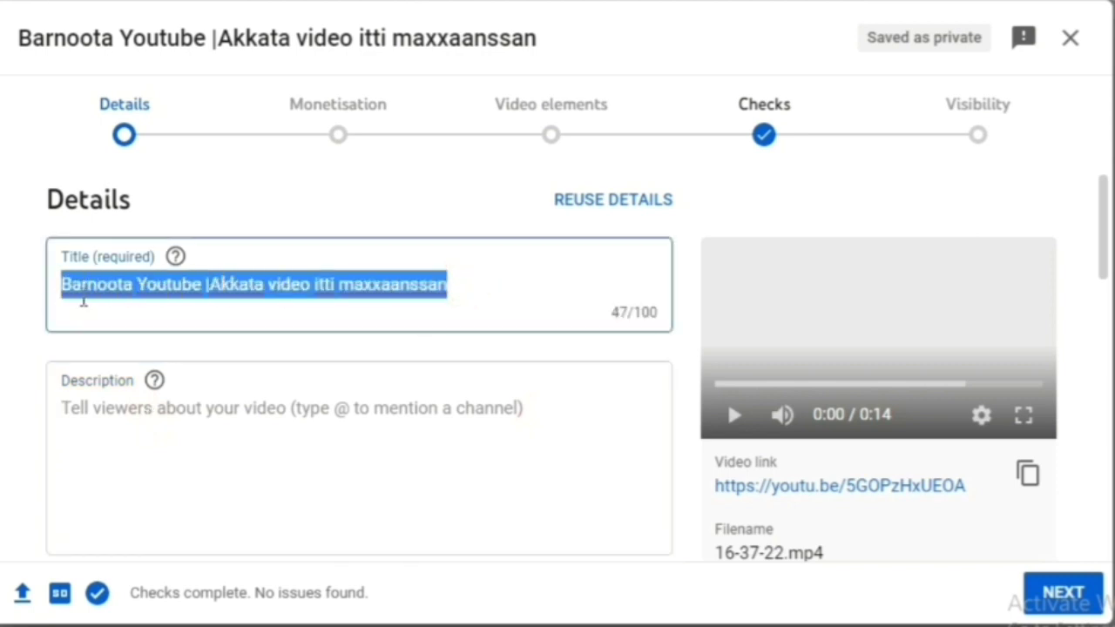
{"action": "left_click", "coordinate": [117, 420]}
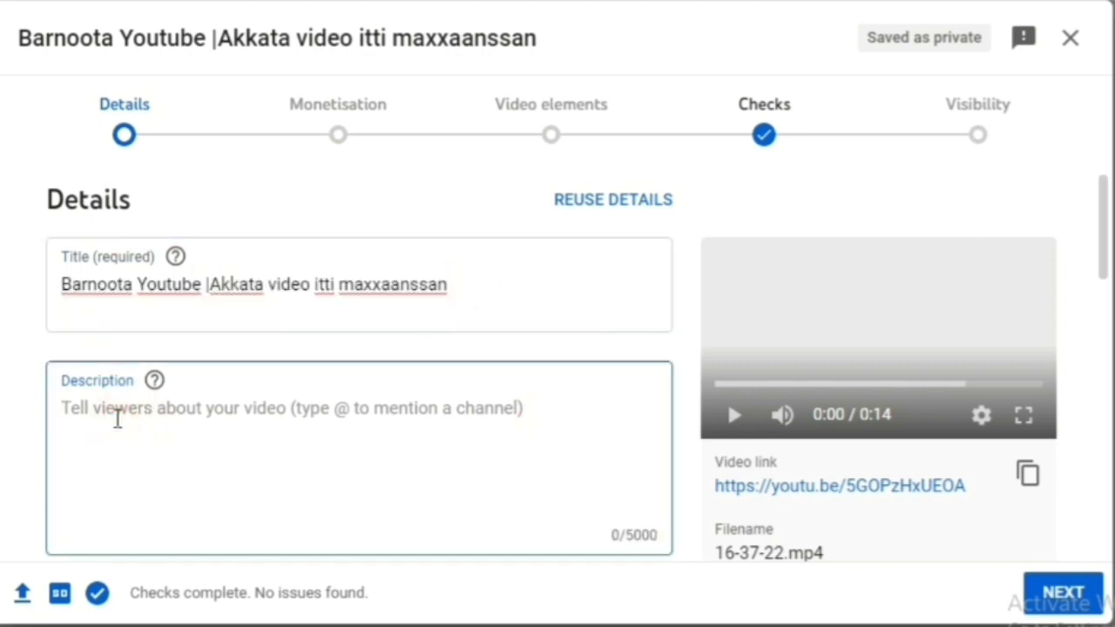
{"action": "type", "text": "#abdulapp"}
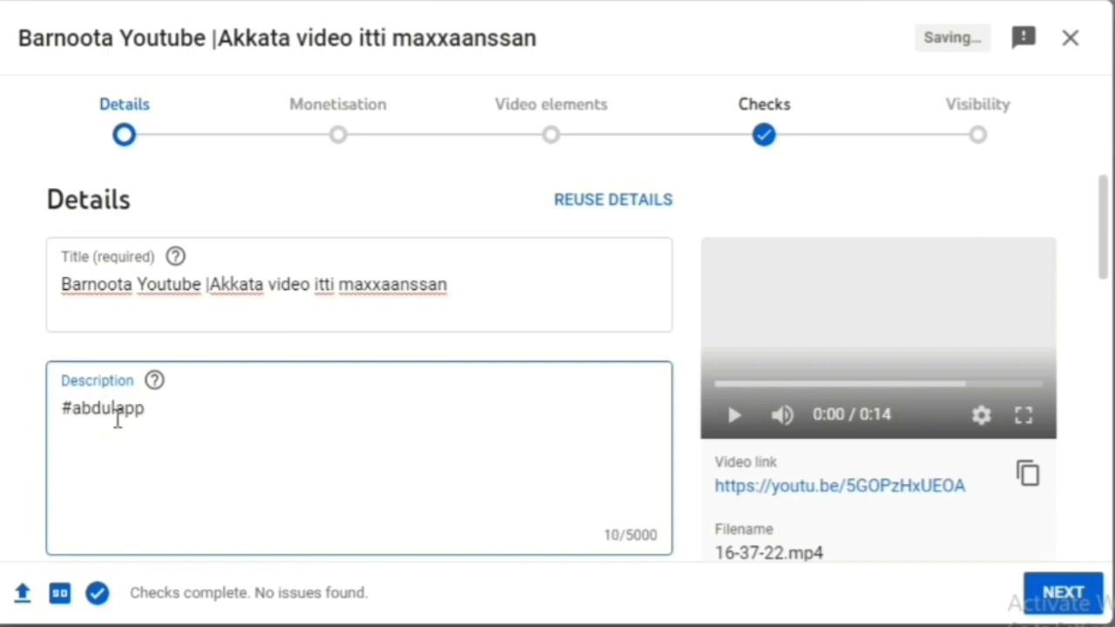
{"action": "type", "text": "#barnoot"}
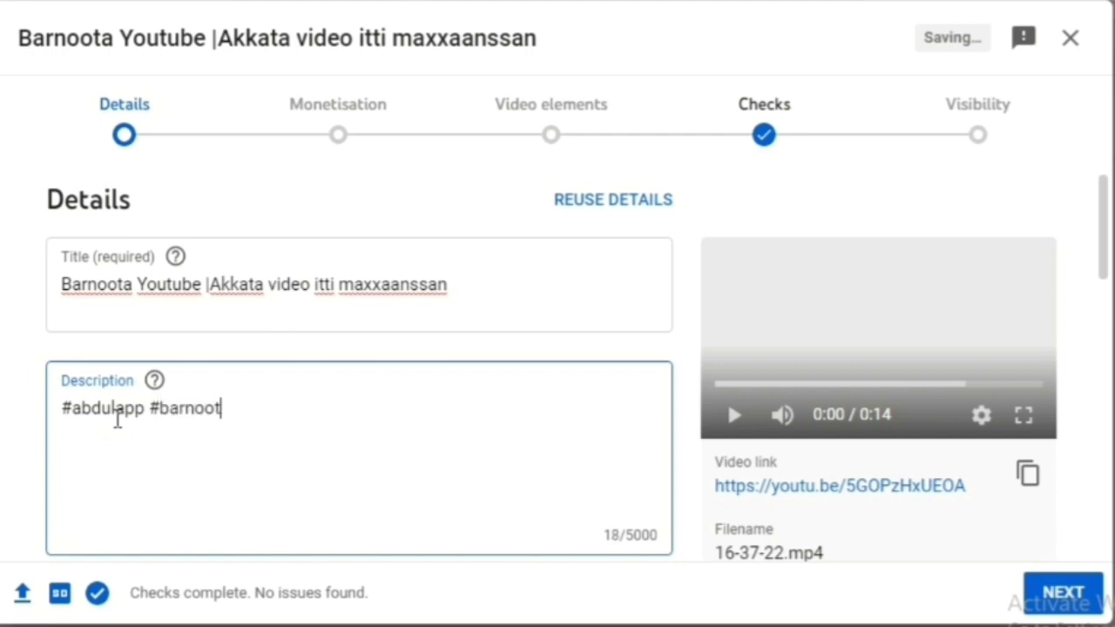
{"action": "type", "text": "ayoutube"}
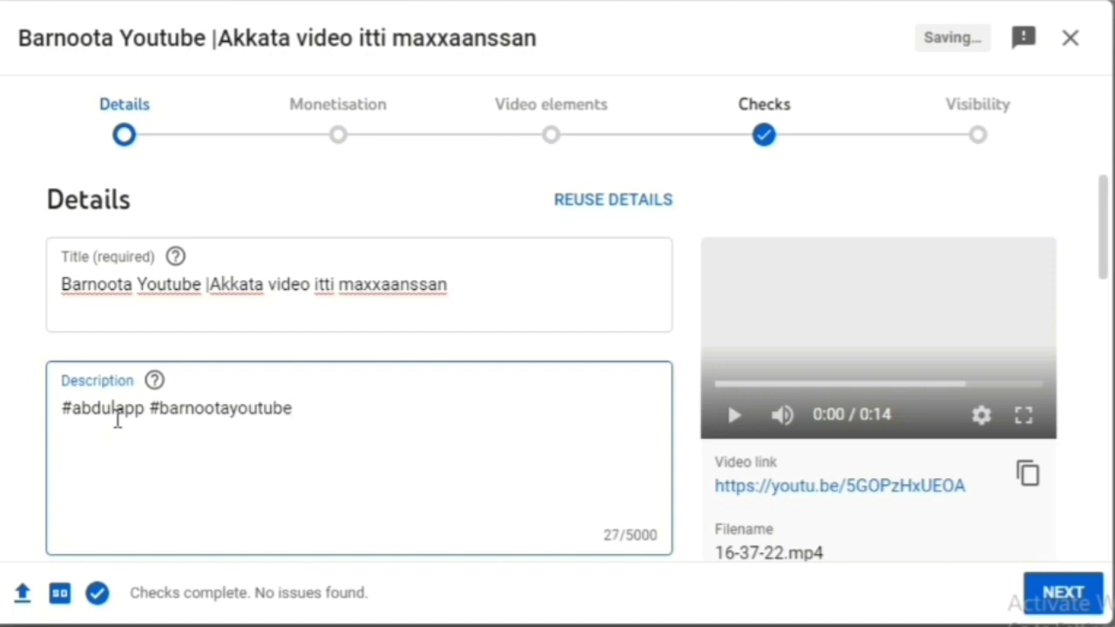
Add the text "Akkata video youtube itti maxxansan" below the hashtags in the description, separated by a blank line.
{"action": "left_click_drag", "start_coordinate": [118, 420], "coordinate": [174, 450]}
{"action": "left_click", "coordinate": [174, 450]}
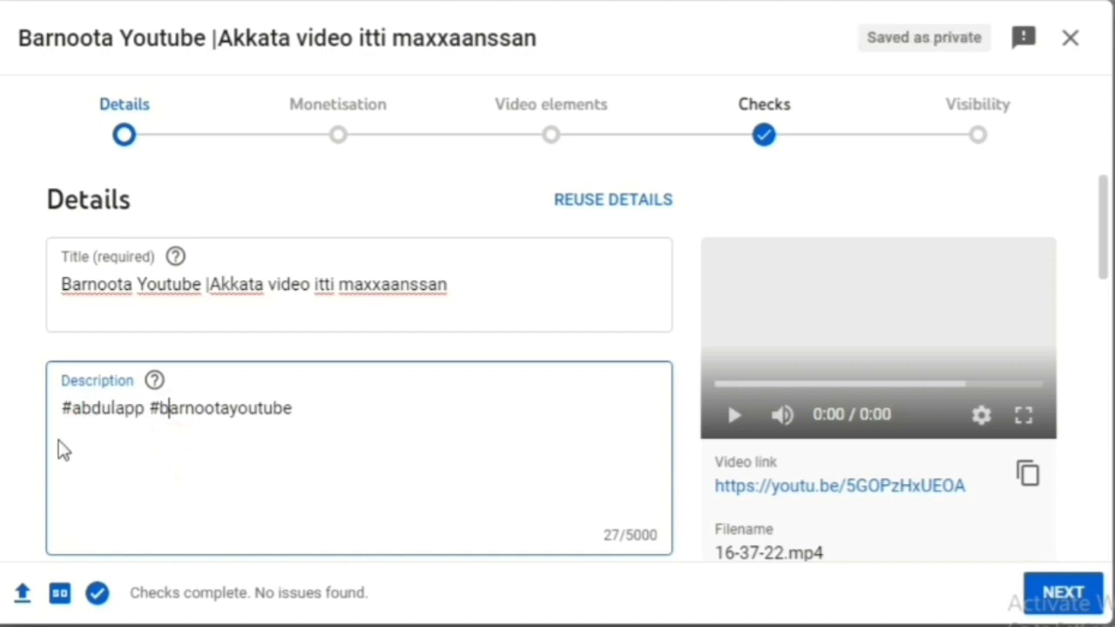
{"action": "left_click", "coordinate": [55, 442]}
{"action": "left_click", "coordinate": [349, 414]}
{"action": "type", "text": "Ak"}
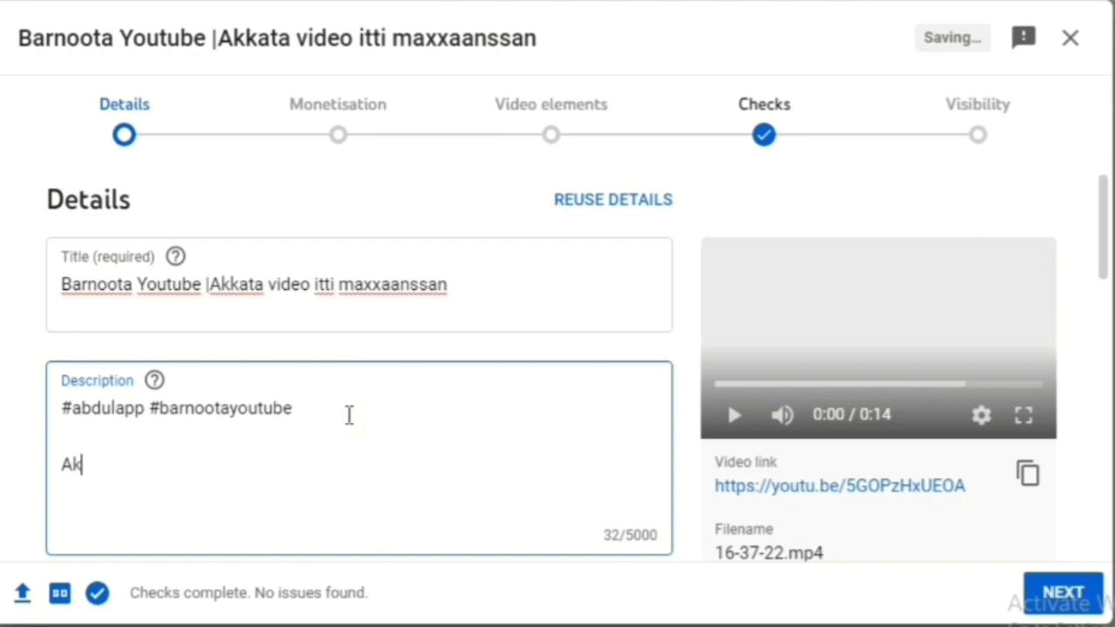
{"action": "type", "text": "kata vi"}
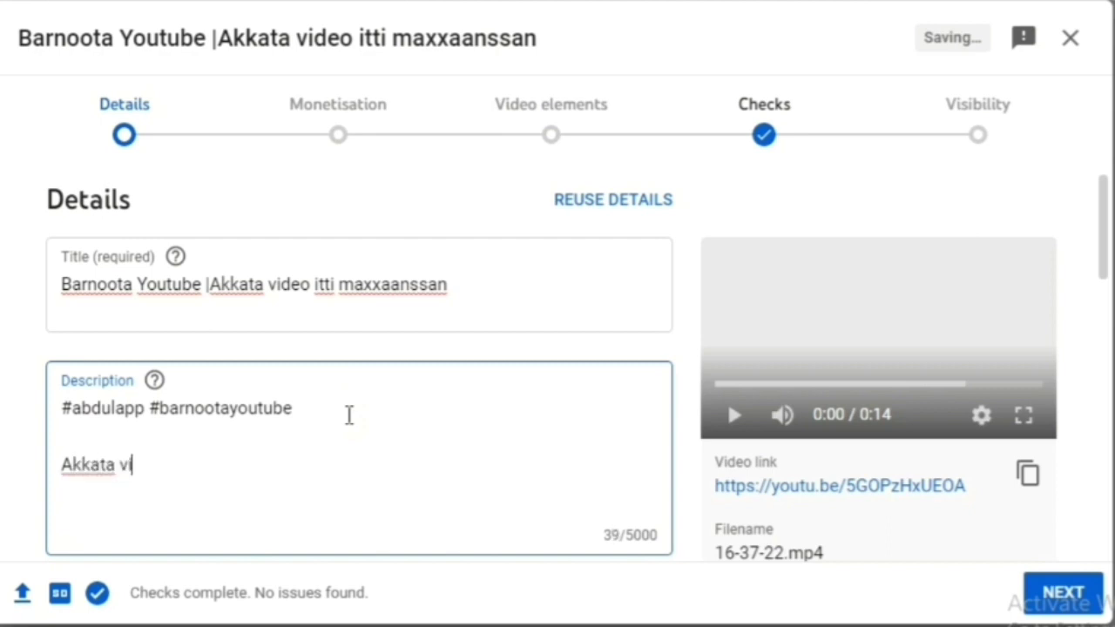
{"action": "type", "text": "deo yo"}
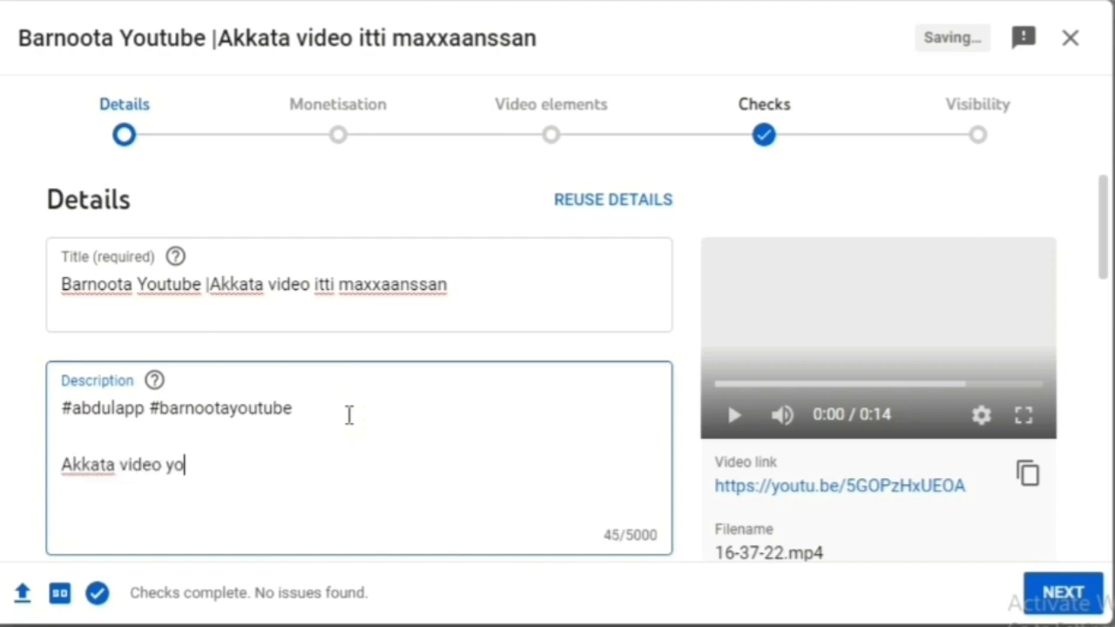
{"action": "type", "text": "utube"}
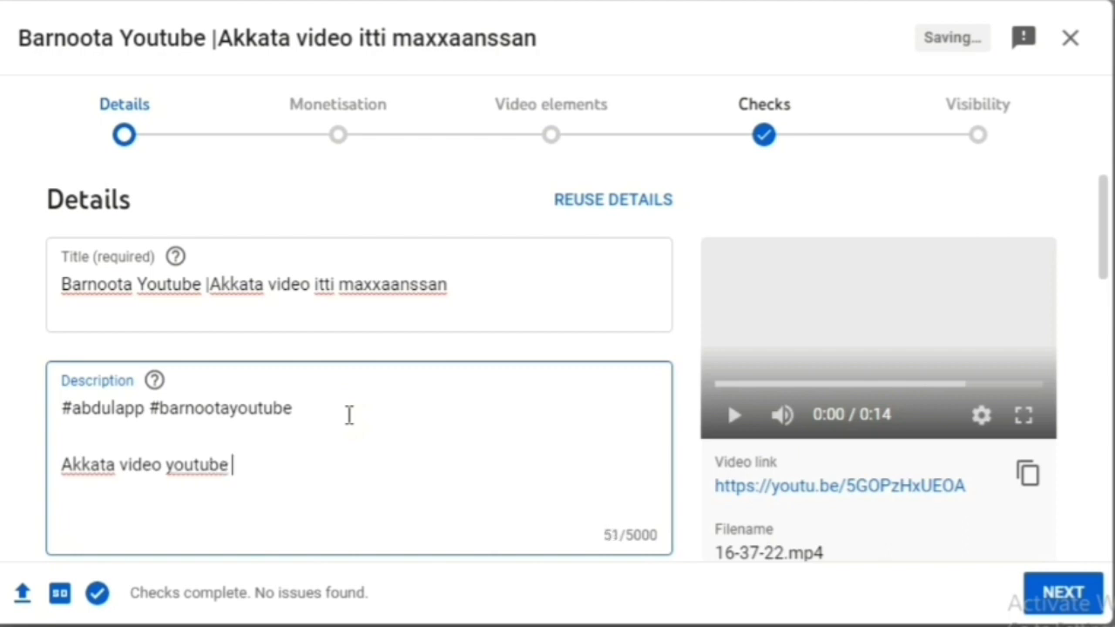
{"action": "type", "text": " itti ma"}
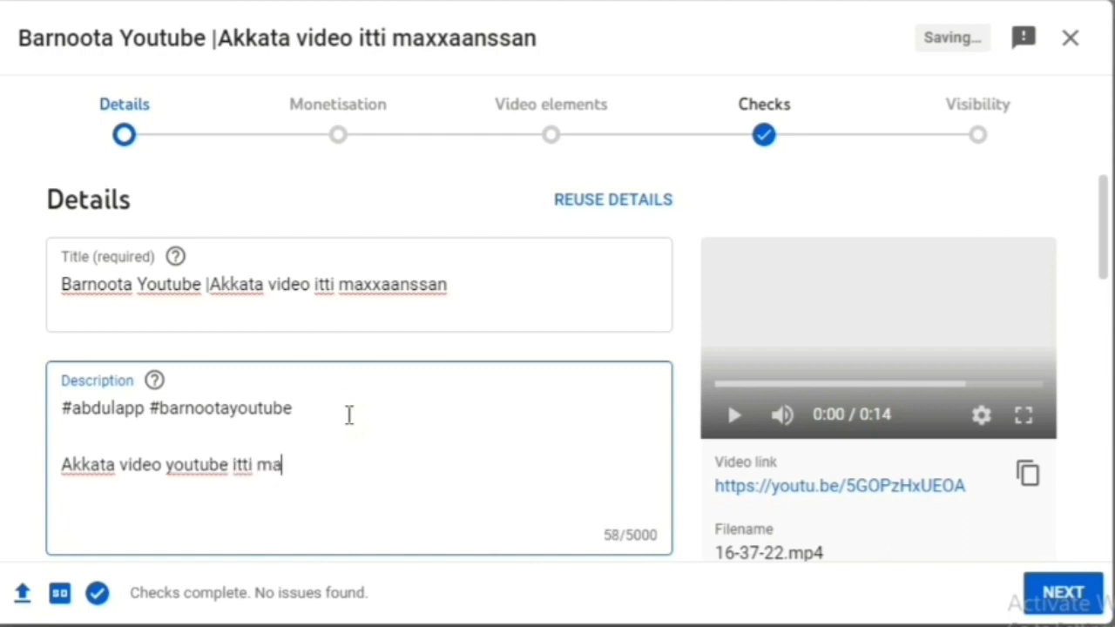
{"action": "type", "text": "xxansan"}
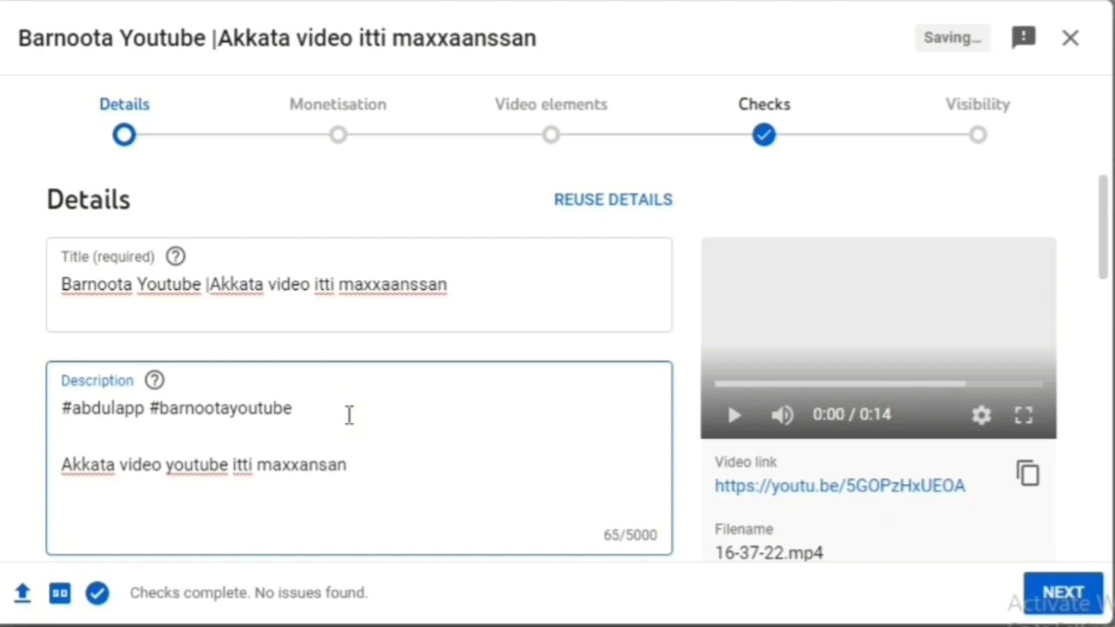
Add a new line reading "how to upload youtube video" at the end of the description.
{"action": "key", "text": "Return"}
{"action": "type", "text": "h"}
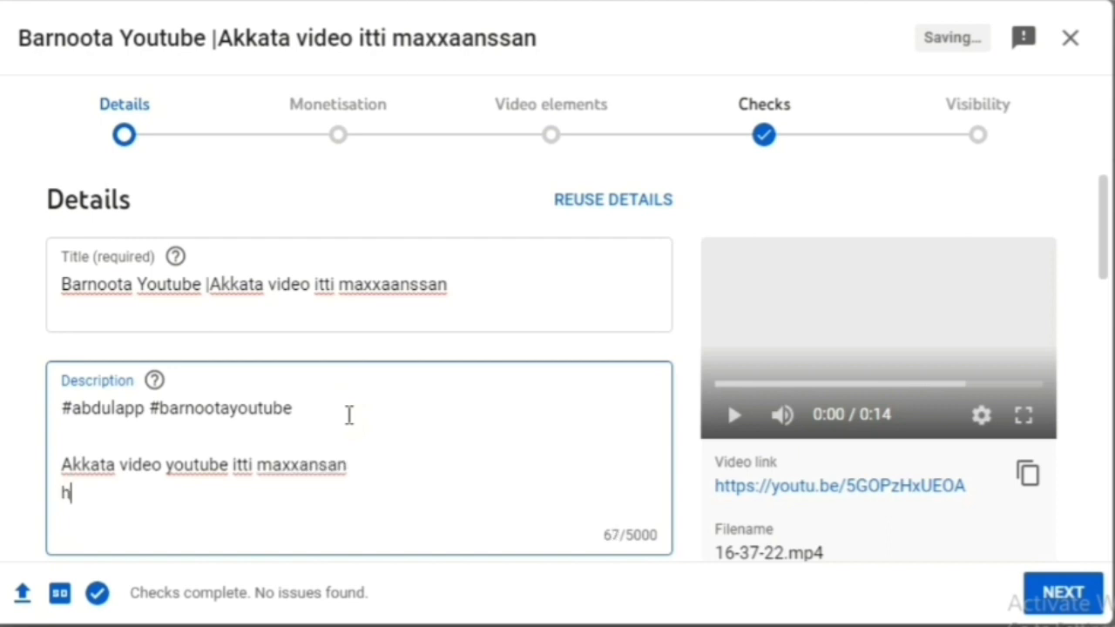
{"action": "type", "text": "ow to "}
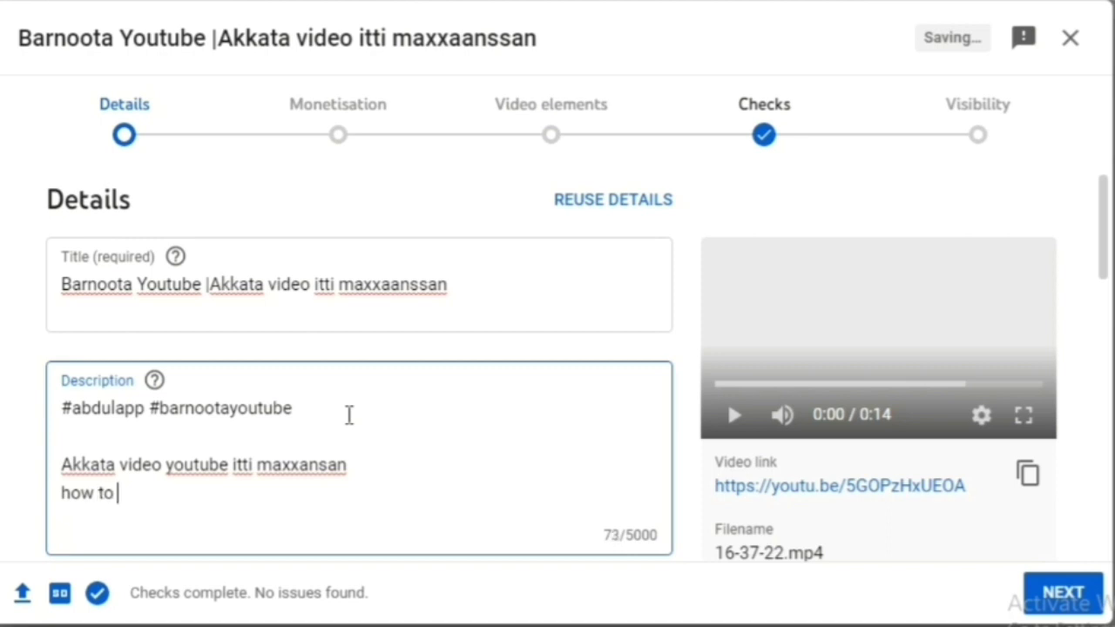
{"action": "type", "text": "upload"}
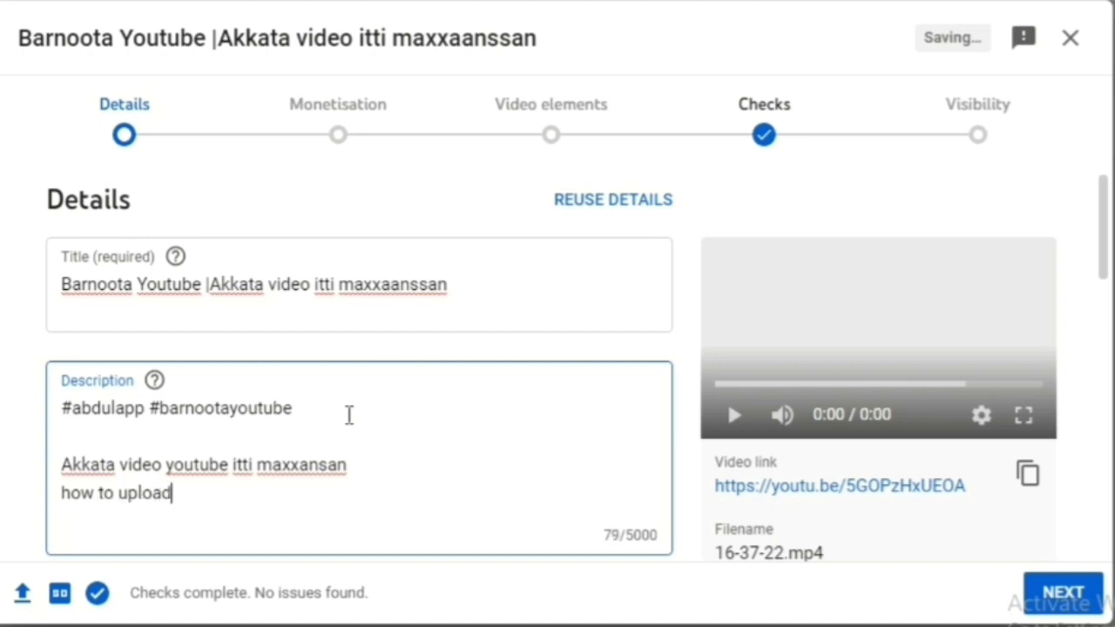
{"action": "type", "text": " youtu"}
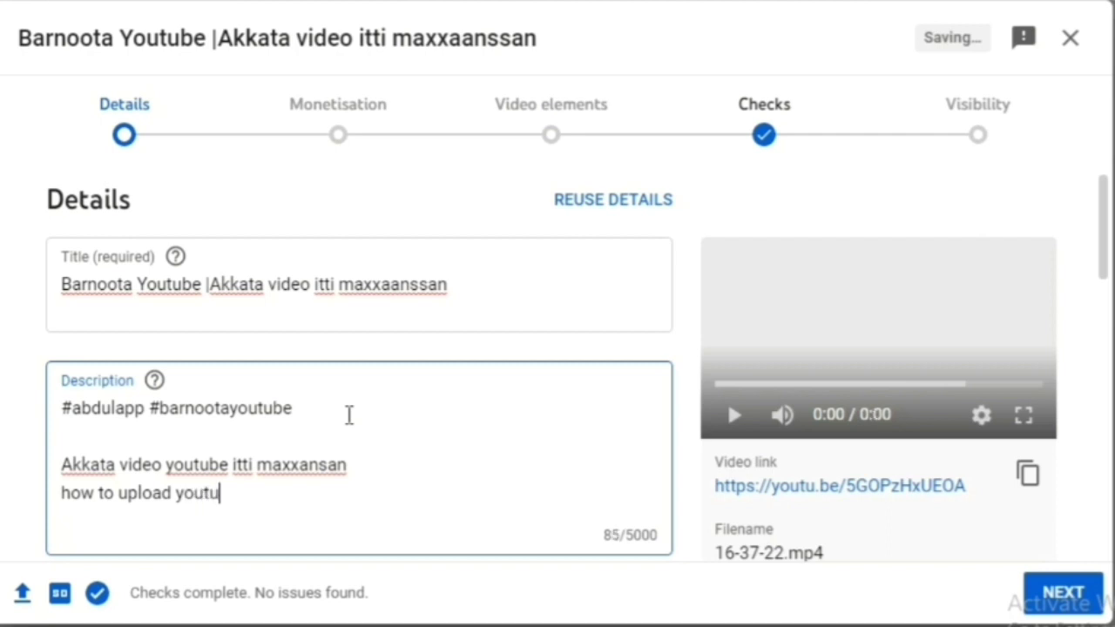
{"action": "type", "text": "be video"}
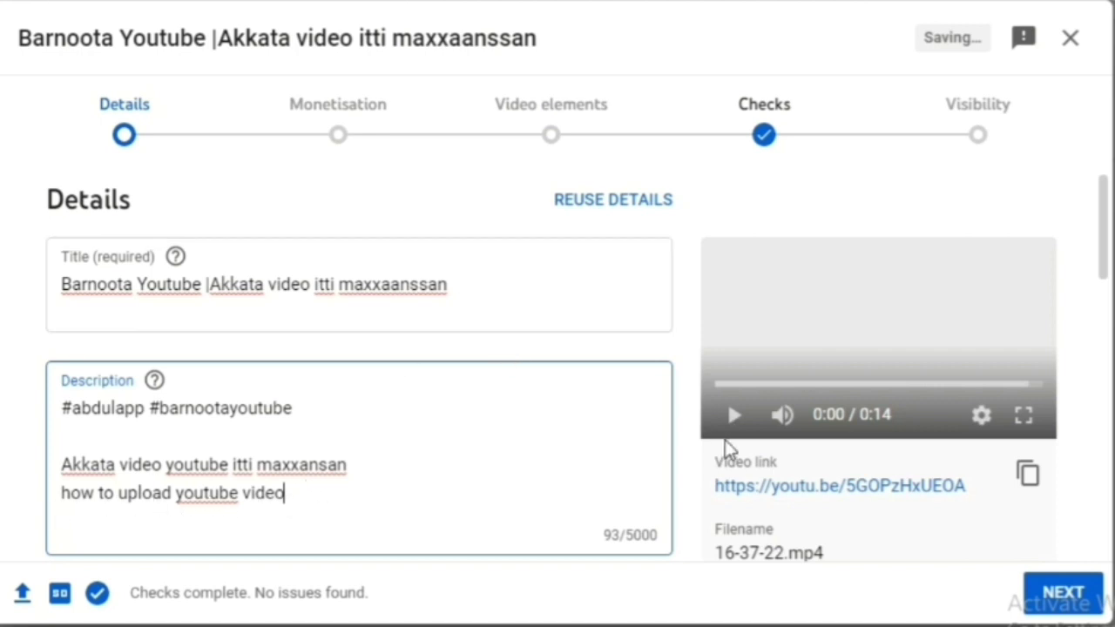
Add the video to the "Barnoota youtube" playlist.
{"action": "left_click_drag", "start_coordinate": [1103, 237], "coordinate": [1105, 341]}
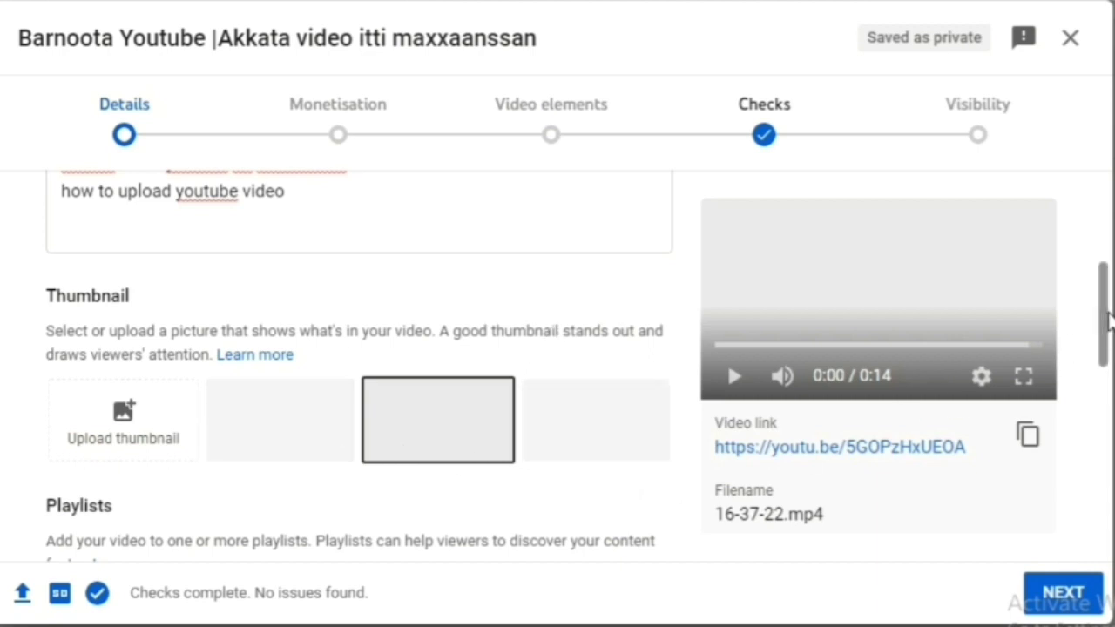
{"action": "left_click_drag", "start_coordinate": [1106, 319], "coordinate": [1106, 381]}
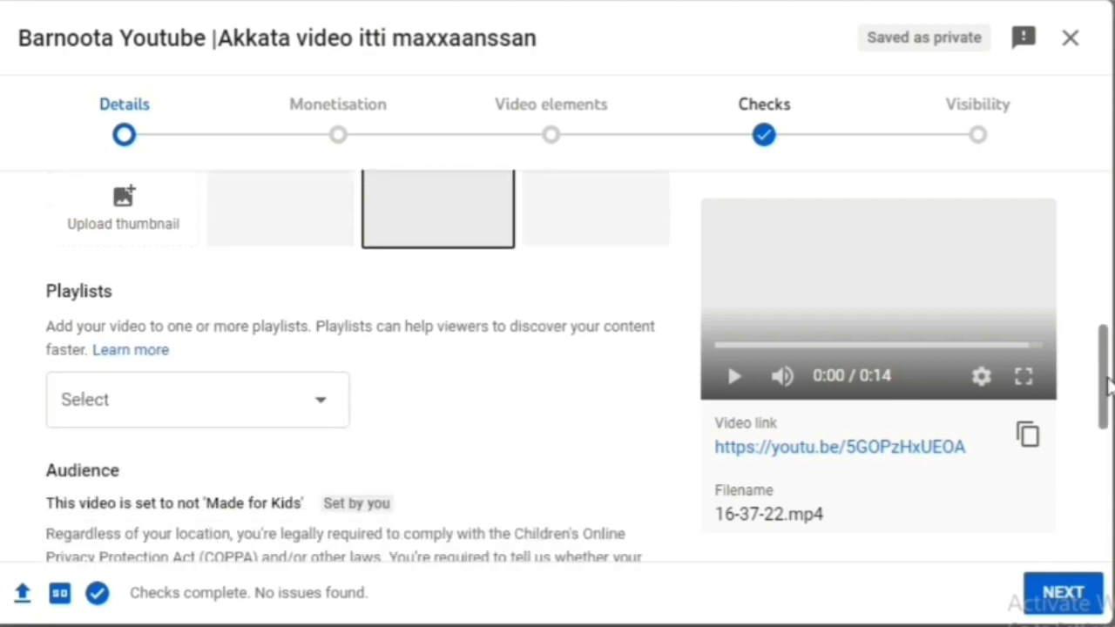
{"action": "left_click", "coordinate": [322, 405]}
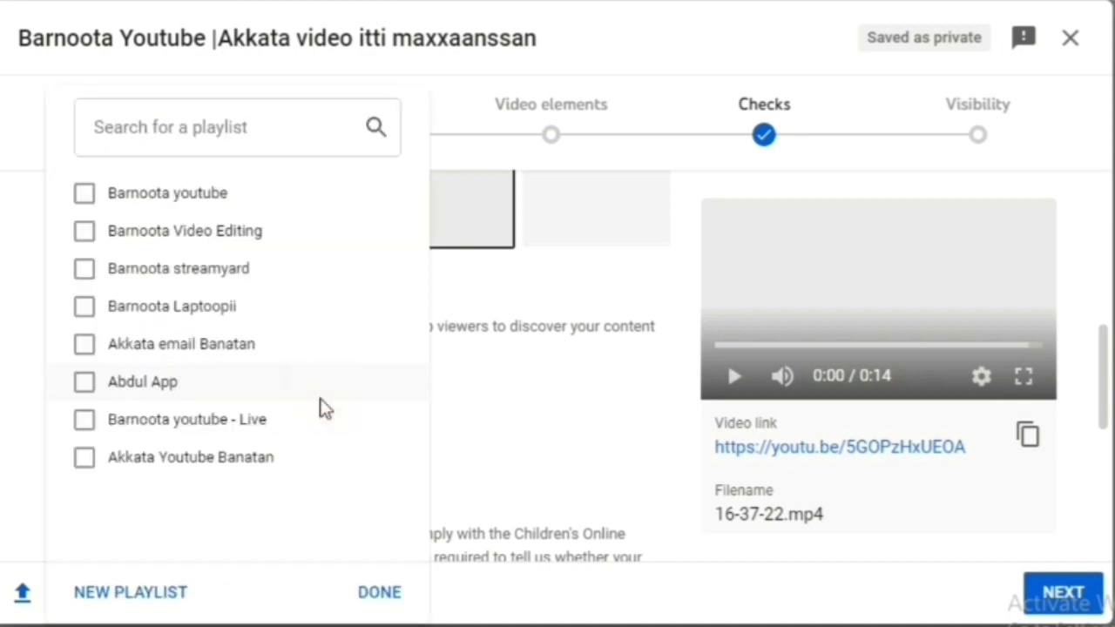
{"action": "left_click", "coordinate": [86, 202]}
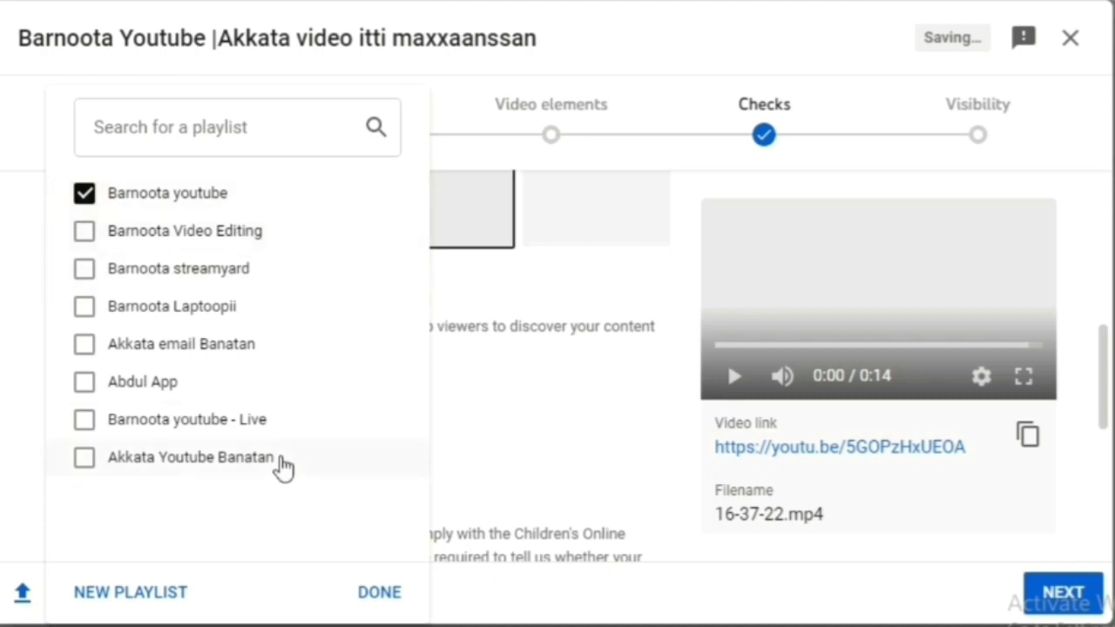
{"action": "left_click", "coordinate": [380, 595]}
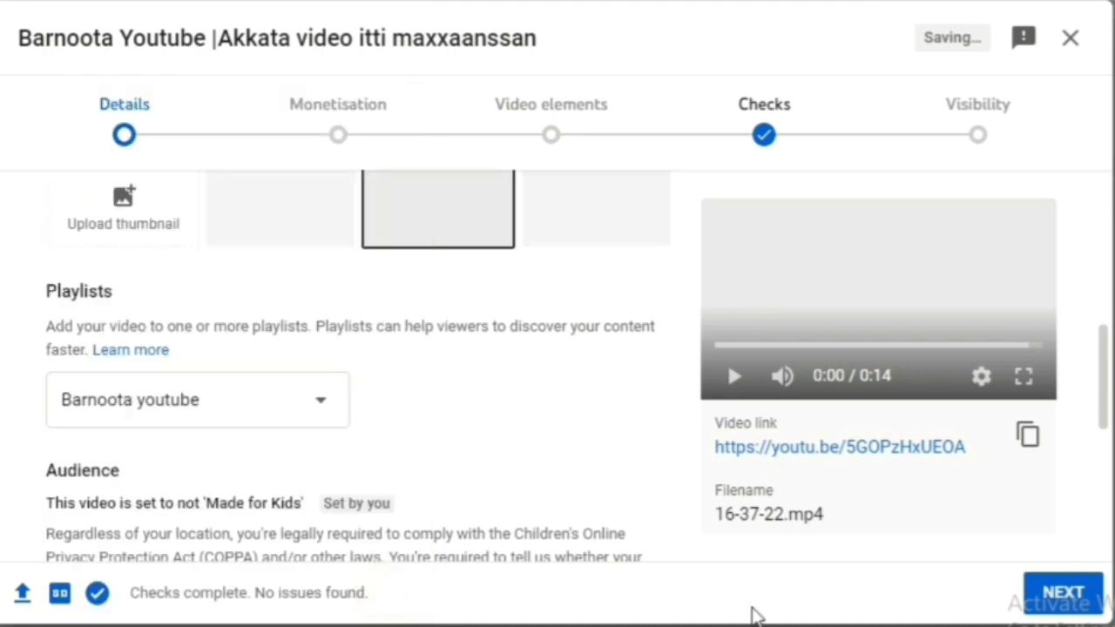
Expand the additional video details covering paid promotion, tags and subtitles, below the audience settings.
{"action": "scroll", "coordinate": [707, 557], "scroll_direction": "down", "scroll_amount": 3}
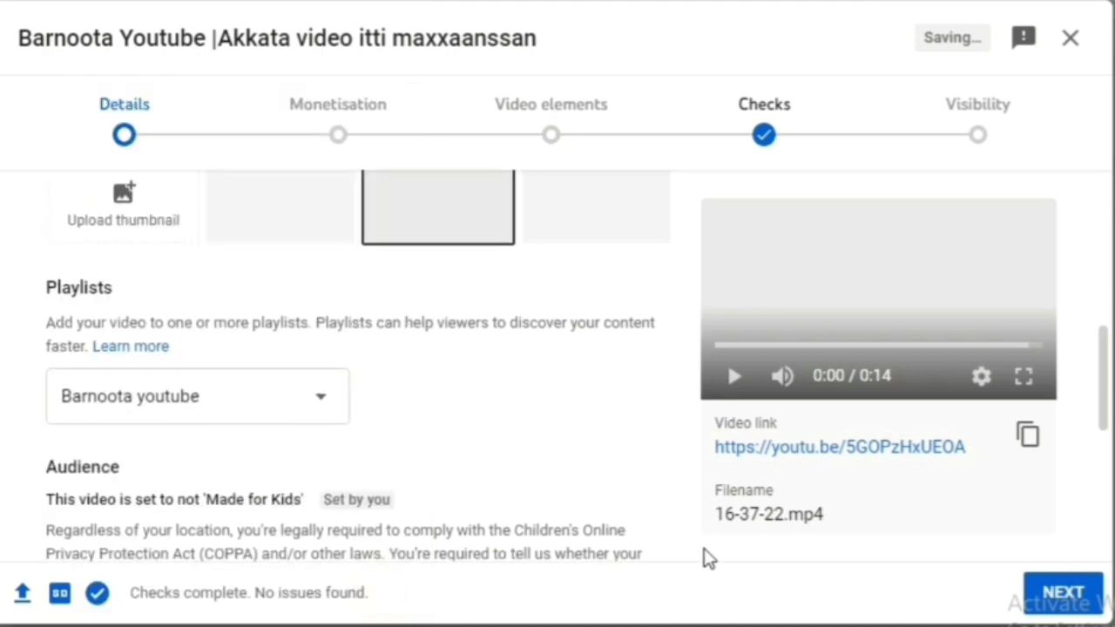
{"action": "scroll", "coordinate": [704, 549], "scroll_direction": "down", "scroll_amount": 4}
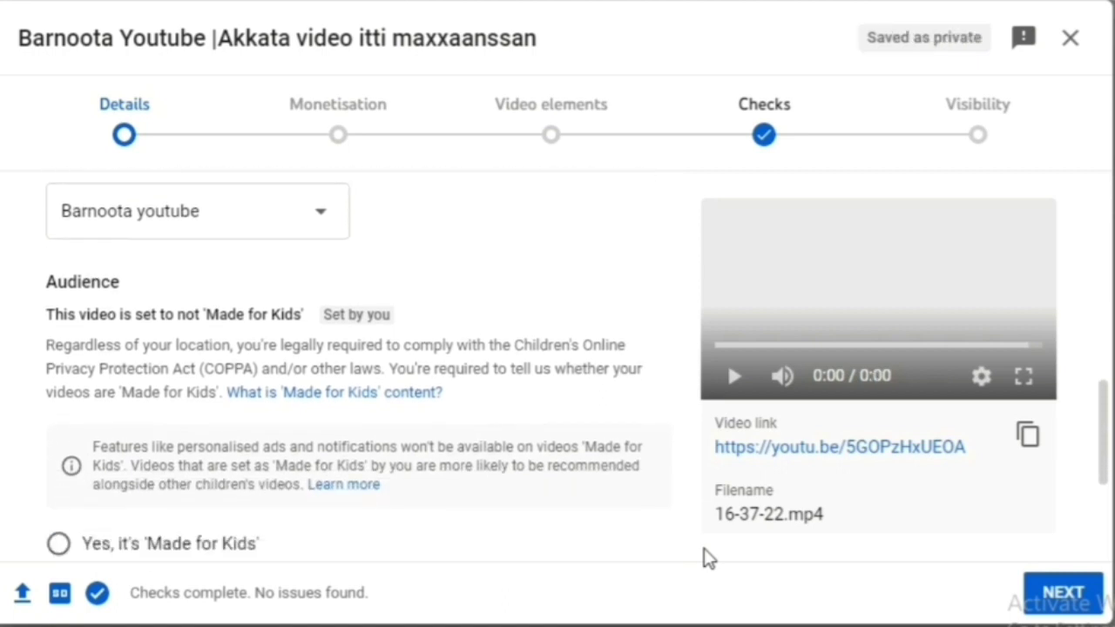
{"action": "scroll", "coordinate": [705, 550], "scroll_direction": "down", "scroll_amount": 1}
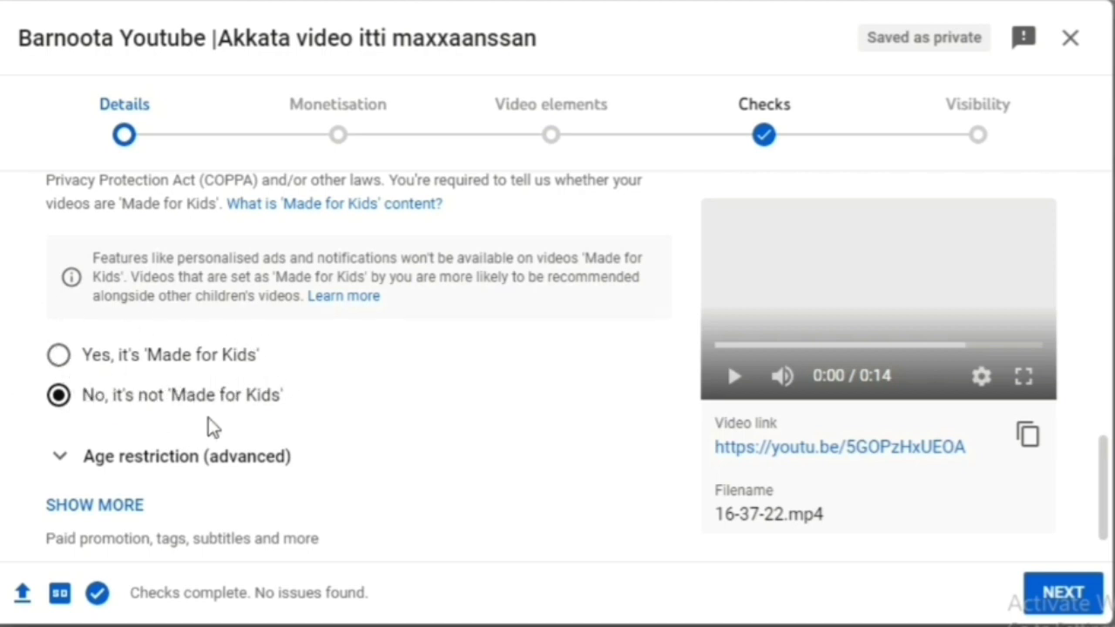
{"action": "scroll", "coordinate": [139, 436], "scroll_direction": "down", "scroll_amount": 1}
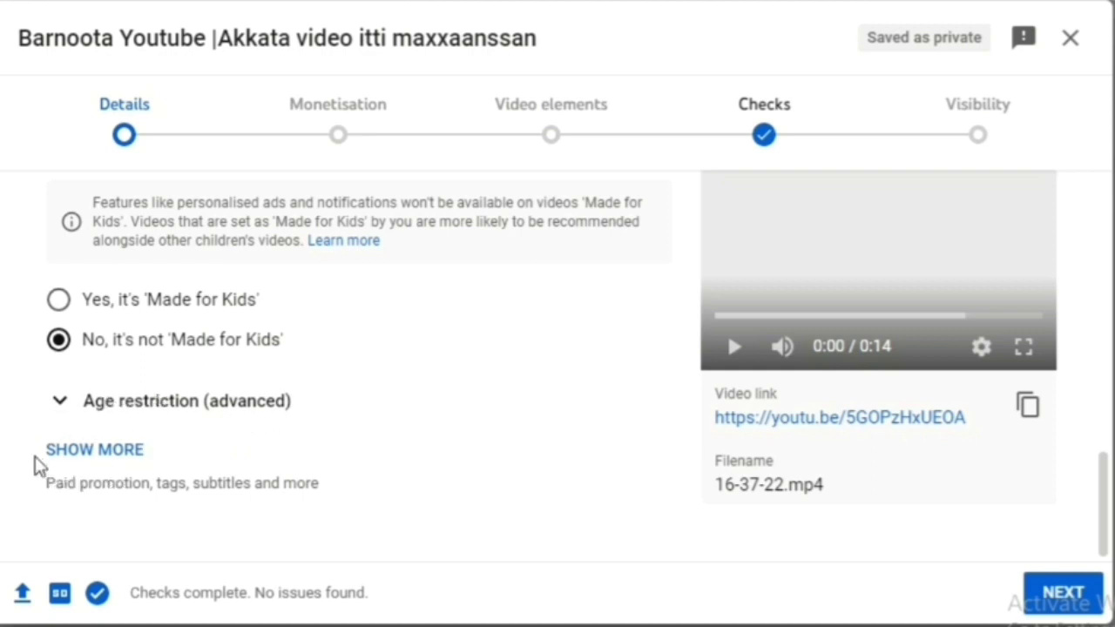
{"action": "left_click", "coordinate": [102, 462]}
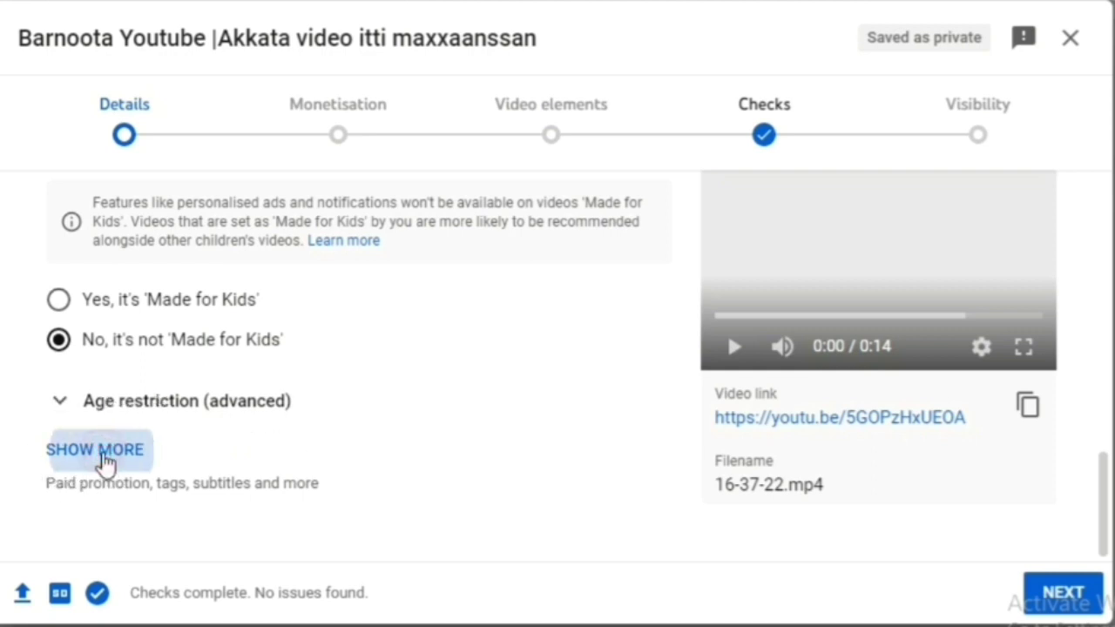
Add the tags "abdul app", "barnoota youtube" and "akkata" to the video.
{"action": "scroll", "coordinate": [103, 462], "scroll_direction": "down", "scroll_amount": 3}
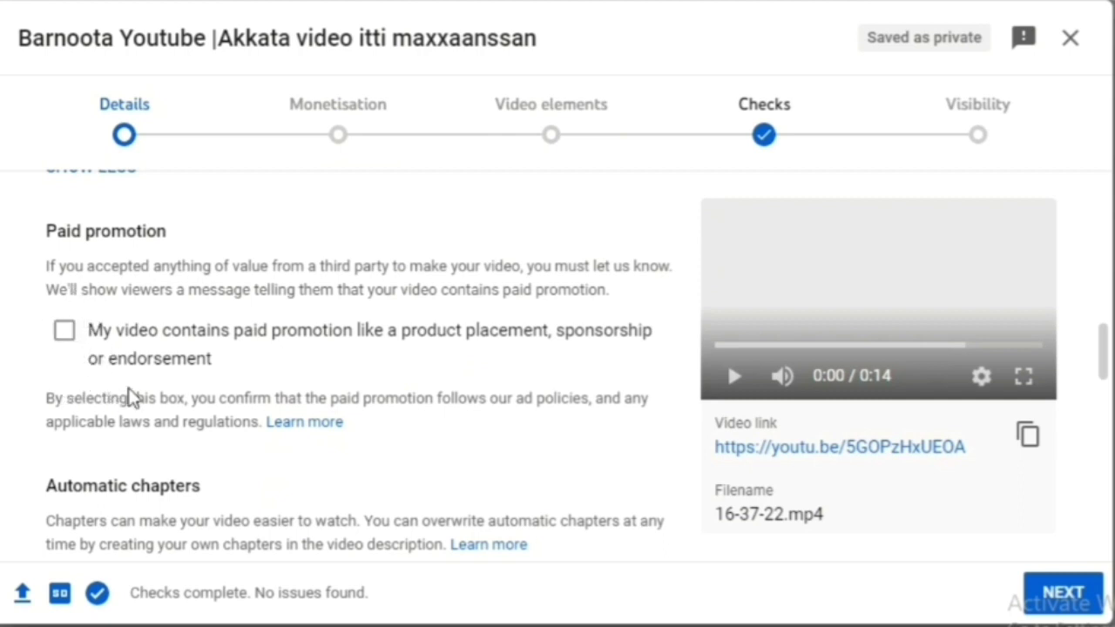
{"action": "scroll", "coordinate": [129, 397], "scroll_direction": "down", "scroll_amount": 3}
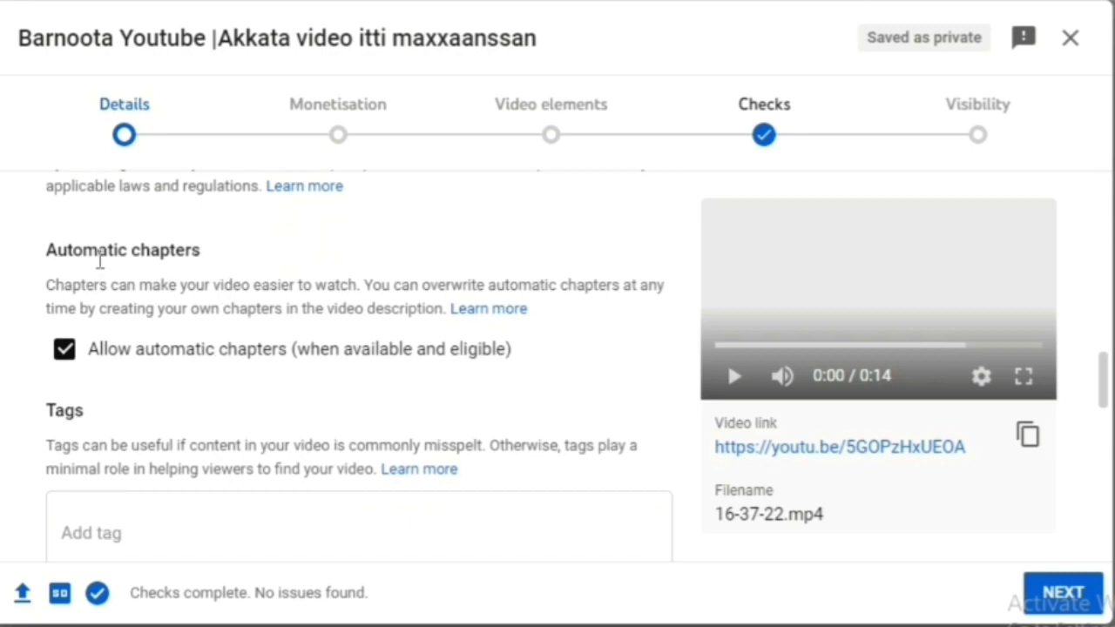
{"action": "scroll", "coordinate": [150, 457], "scroll_direction": "down", "scroll_amount": 2}
{"action": "left_click", "coordinate": [151, 457]}
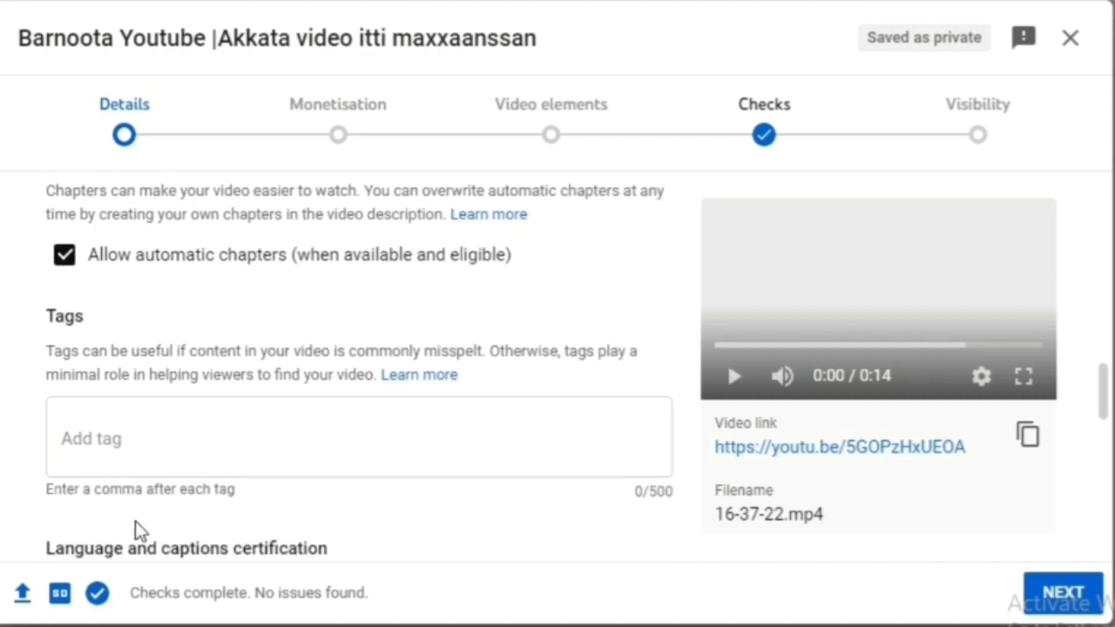
{"action": "left_click", "coordinate": [145, 439]}
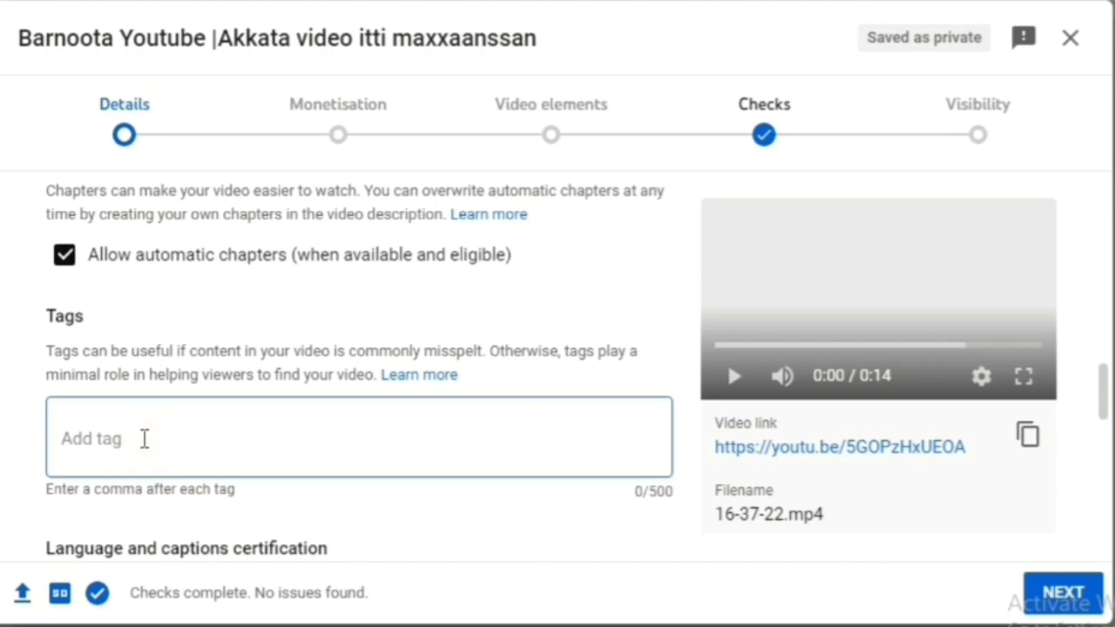
{"action": "type", "text": "abdul"}
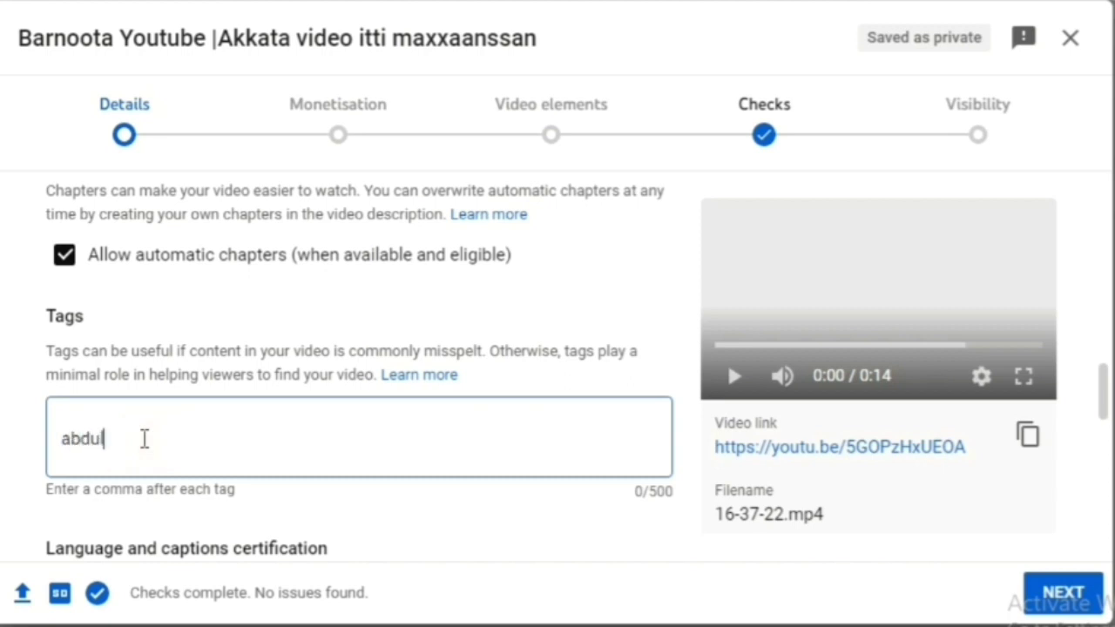
{"action": "type", "text": " app,"}
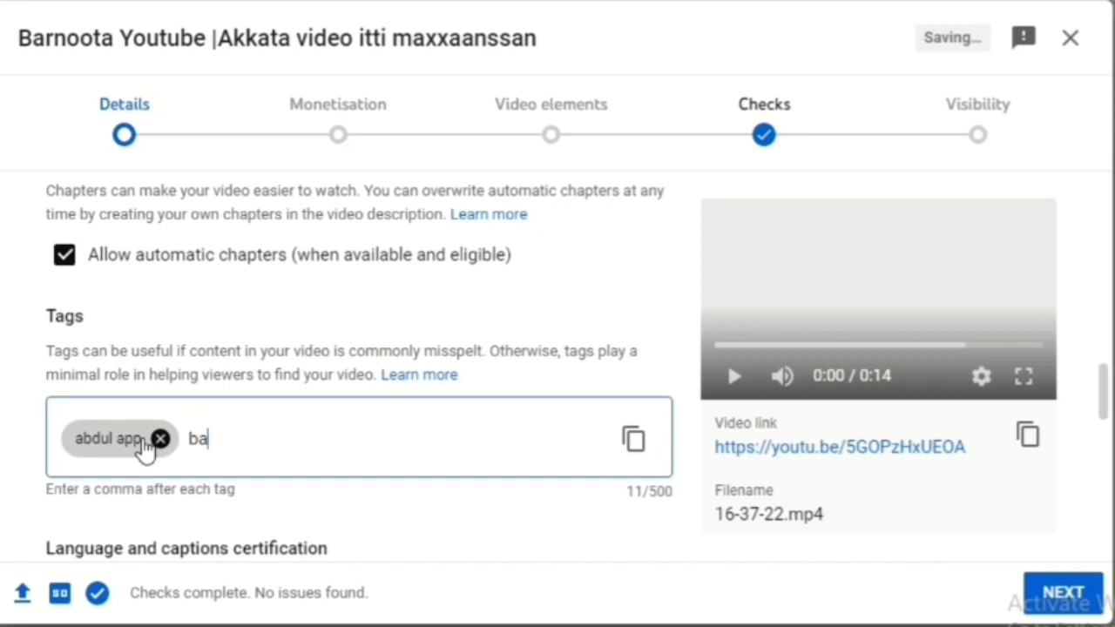
{"action": "type", "text": "barnoota youtub"}
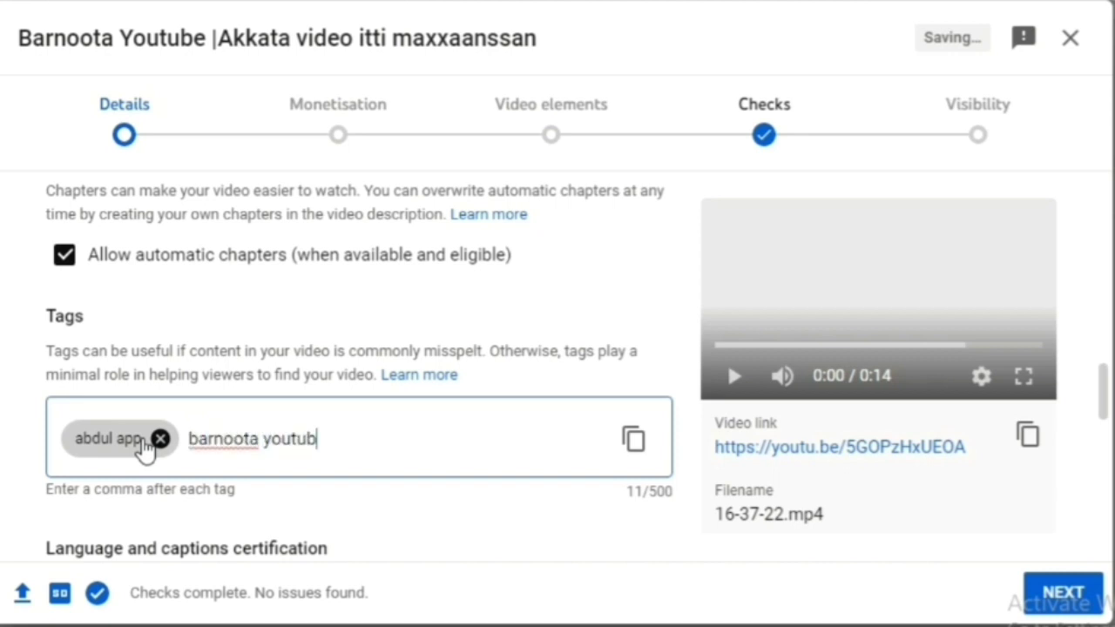
{"action": "type", "text": "e,"}
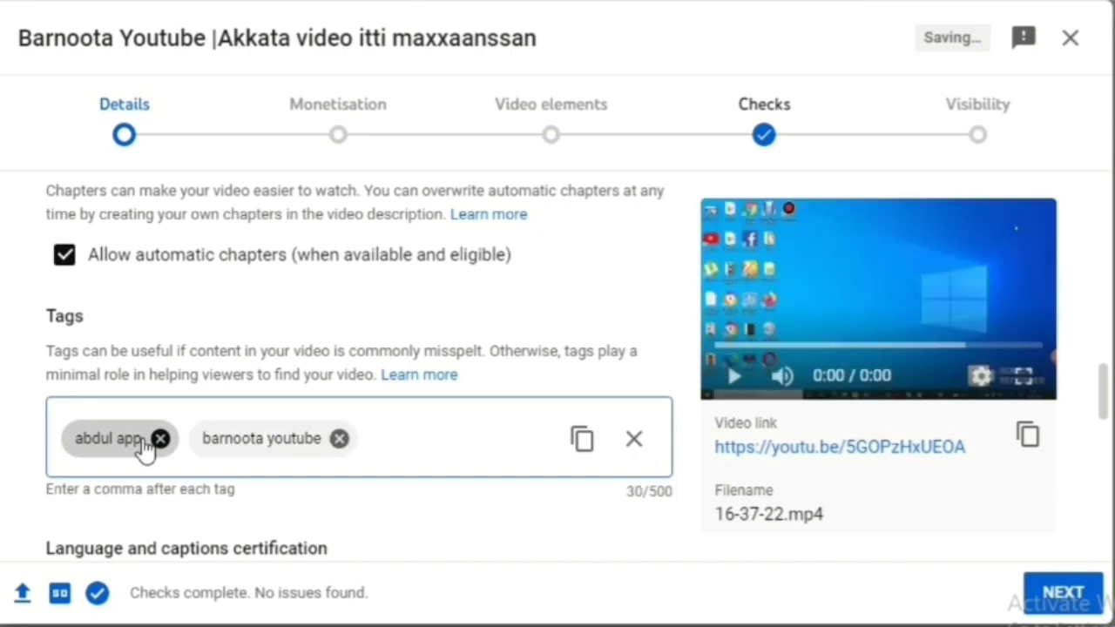
{"action": "type", "text": "akkata"}
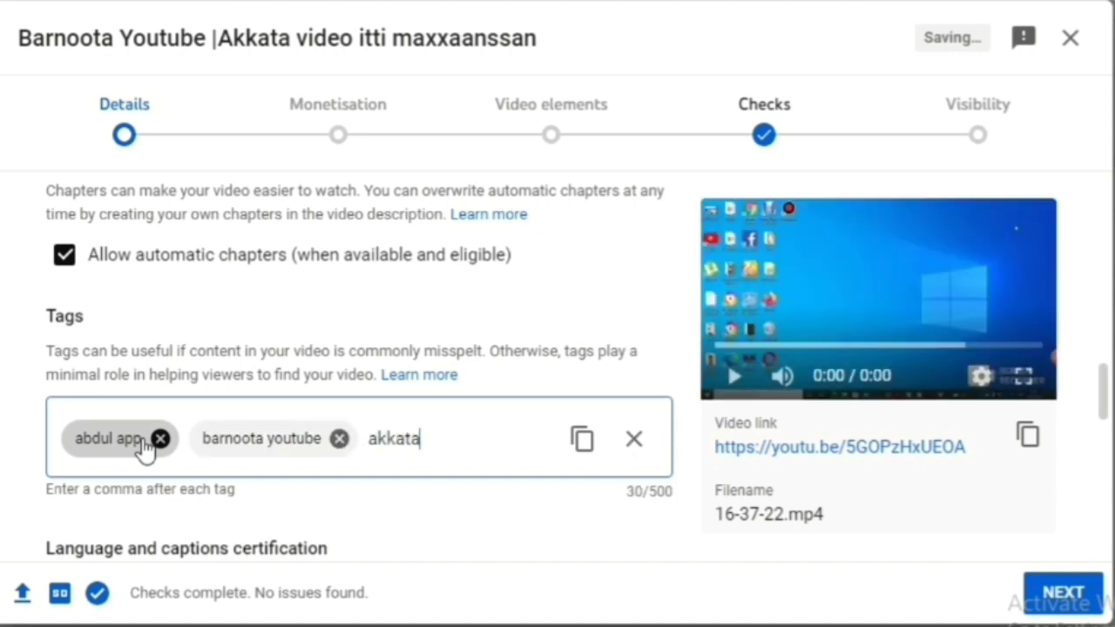
{"action": "type", "text": ","}
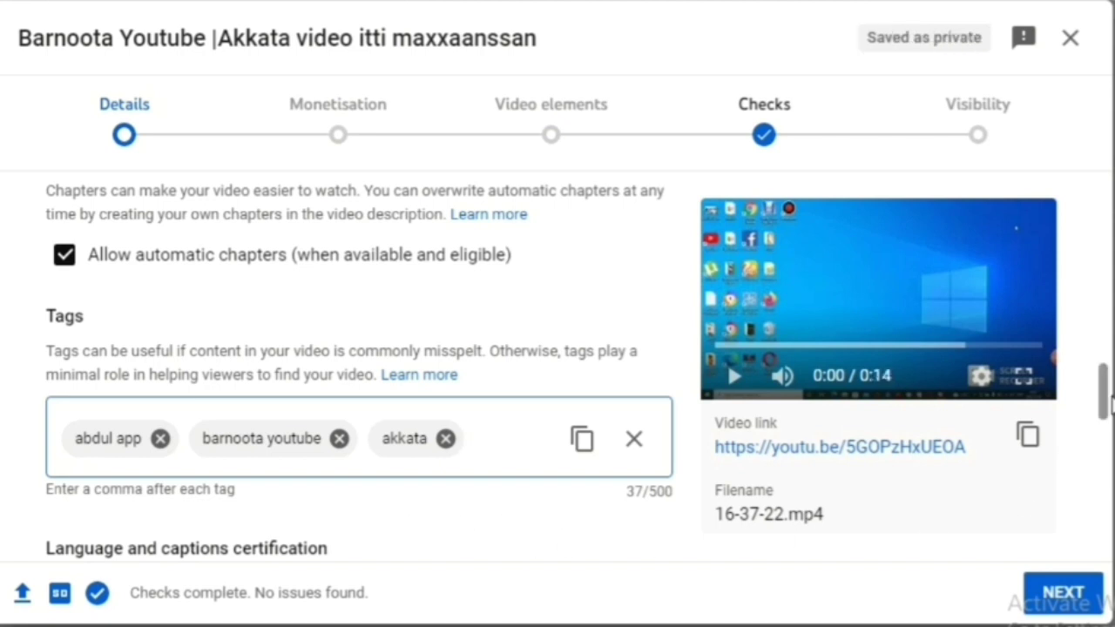
Look at the video language choices and close them without picking another language.
{"action": "scroll", "coordinate": [433, 459], "scroll_direction": "down", "scroll_amount": 2}
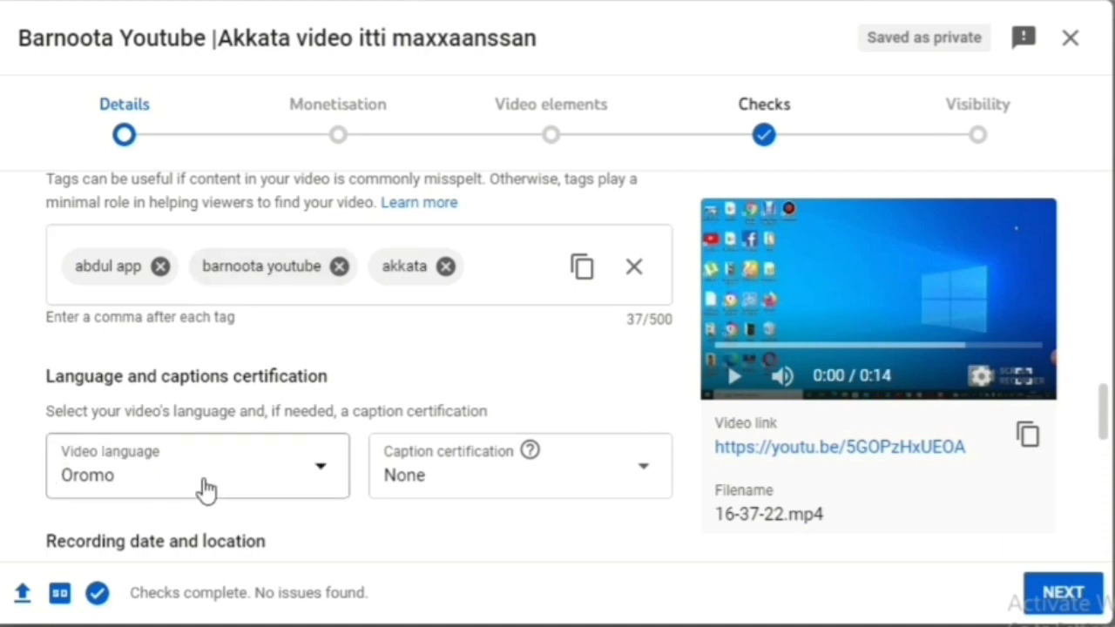
{"action": "left_click", "coordinate": [319, 467]}
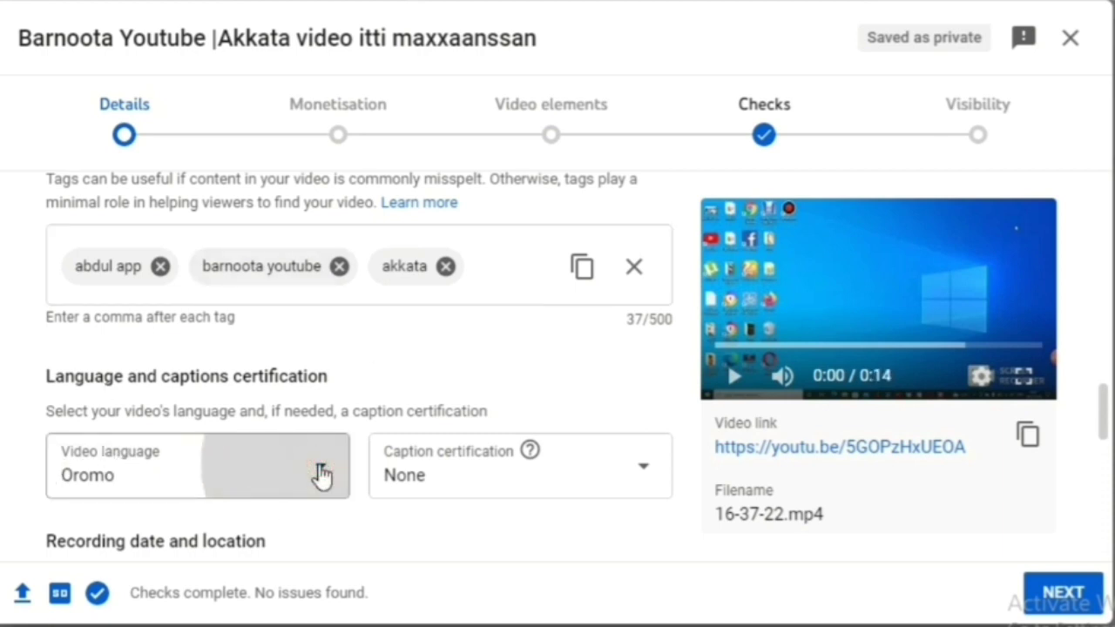
{"action": "left_click", "coordinate": [399, 531]}
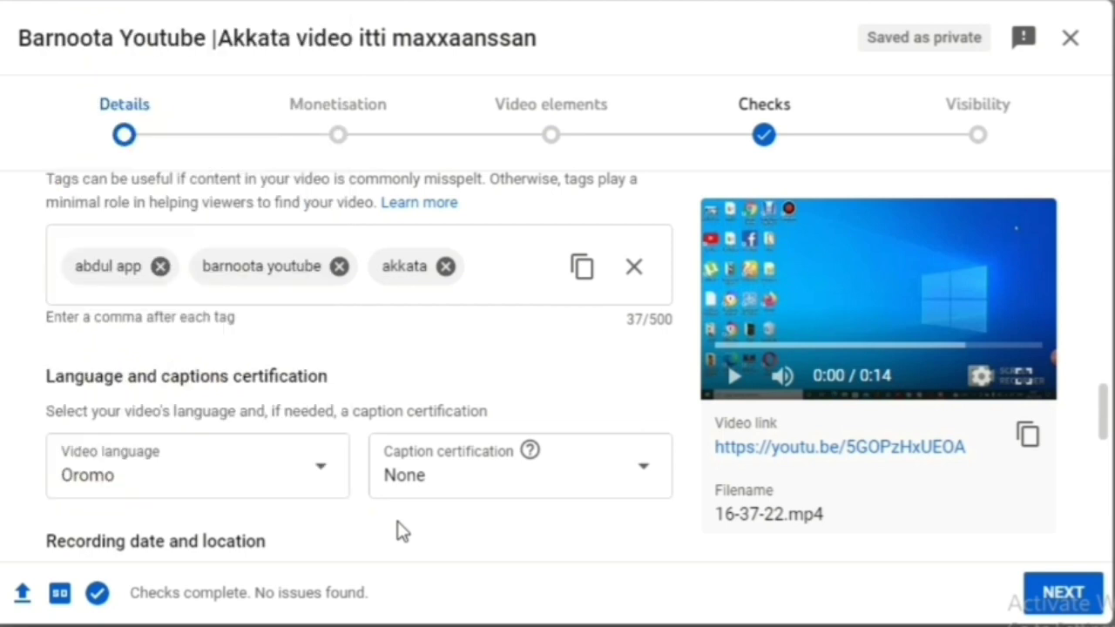
Set the video's recording date to 6 Feb 2022.
{"action": "scroll", "coordinate": [399, 531], "scroll_direction": "down", "scroll_amount": 3}
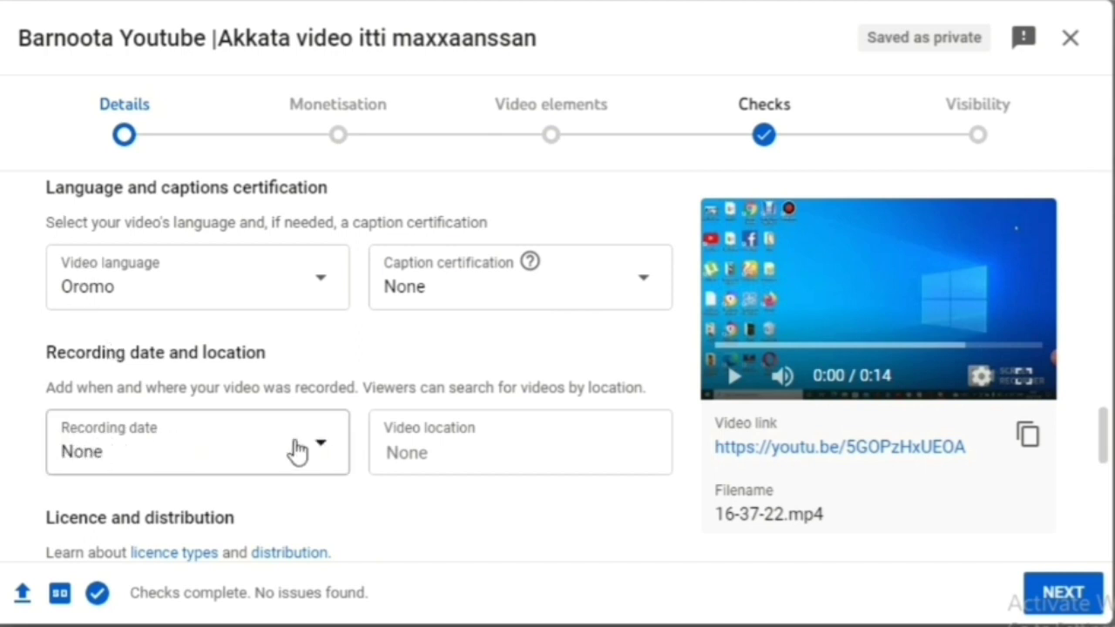
{"action": "left_click", "coordinate": [323, 445]}
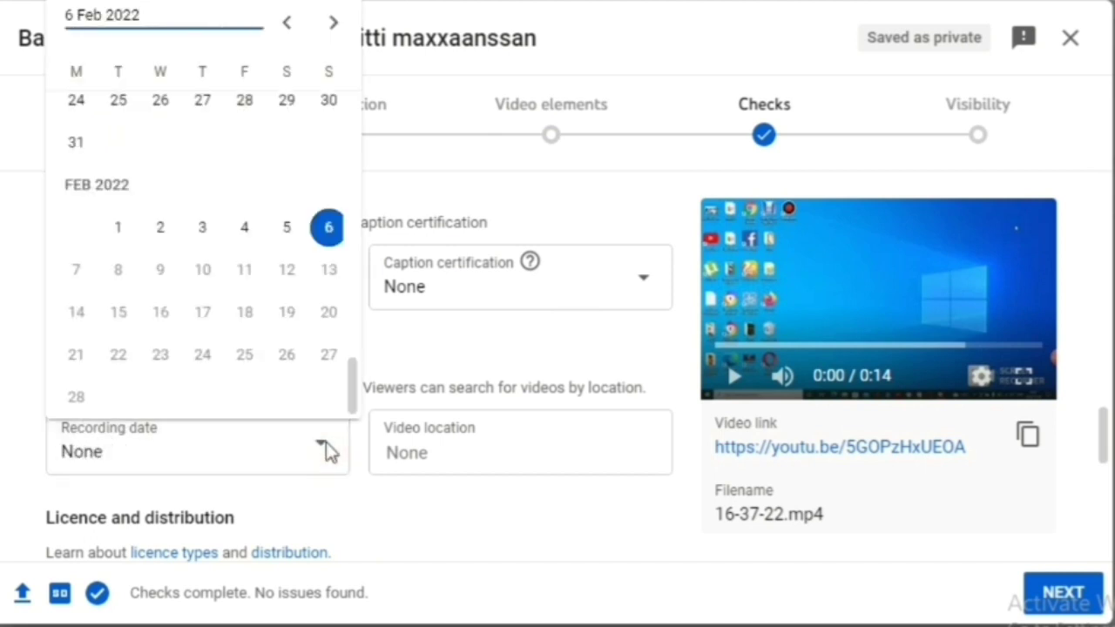
{"action": "left_click", "coordinate": [329, 228]}
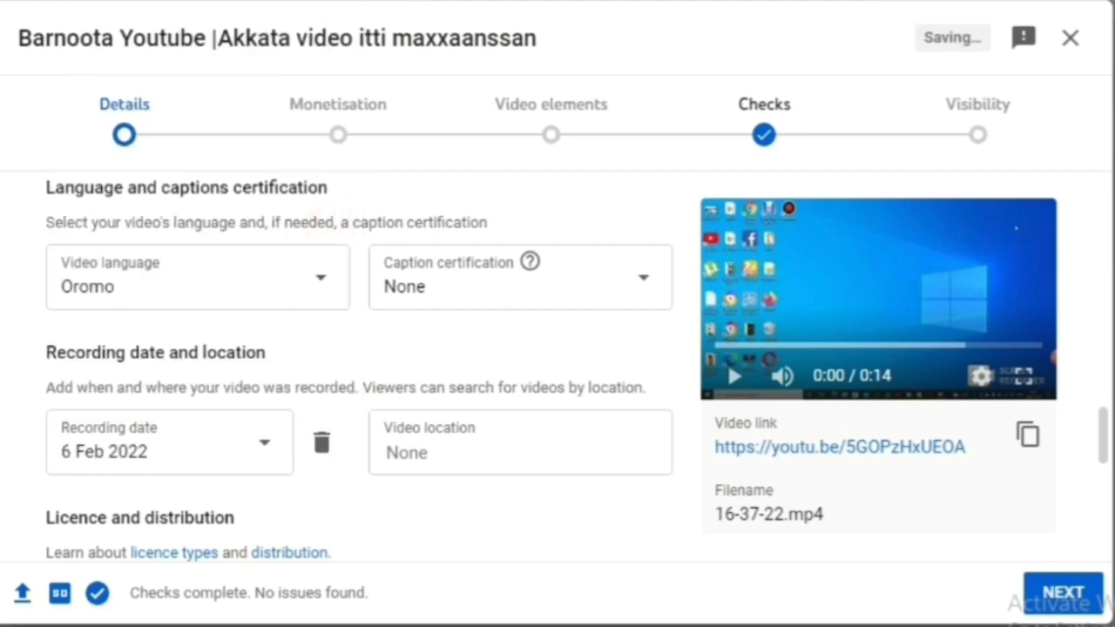
Choose Standard YouTube Licence as the video's licence.
{"action": "scroll", "coordinate": [959, 485], "scroll_direction": "down", "scroll_amount": 3}
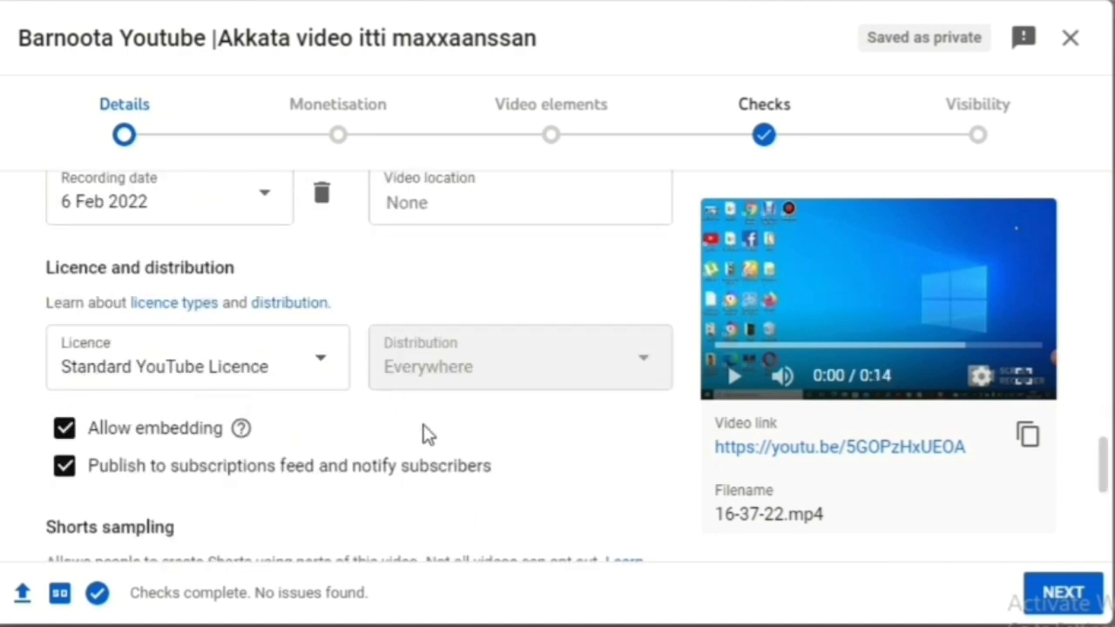
{"action": "left_click", "coordinate": [329, 357]}
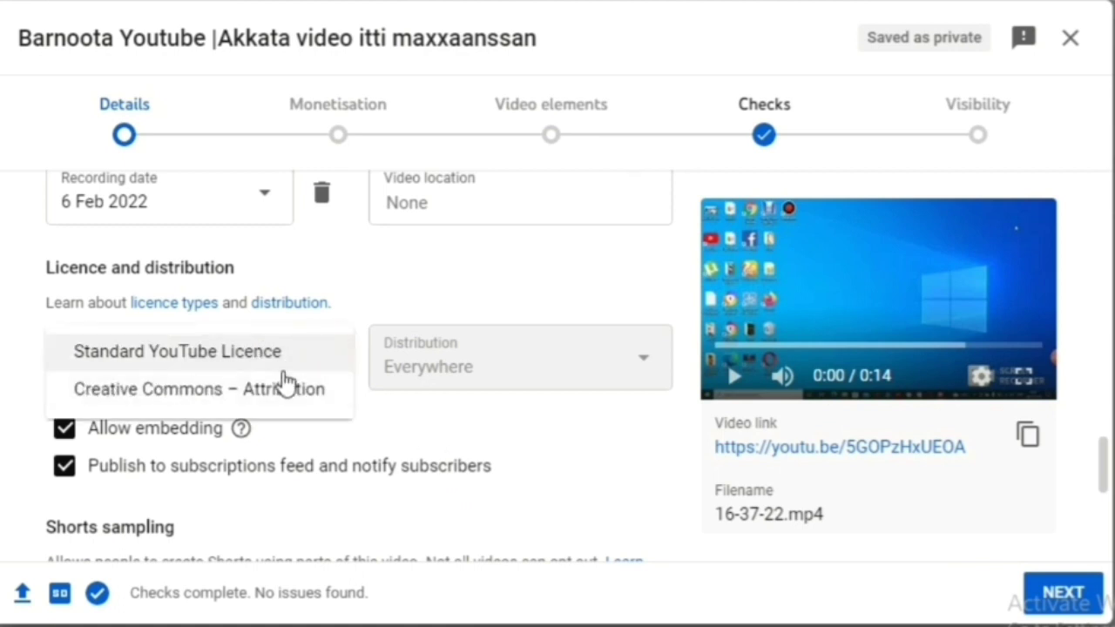
{"action": "left_click", "coordinate": [242, 349]}
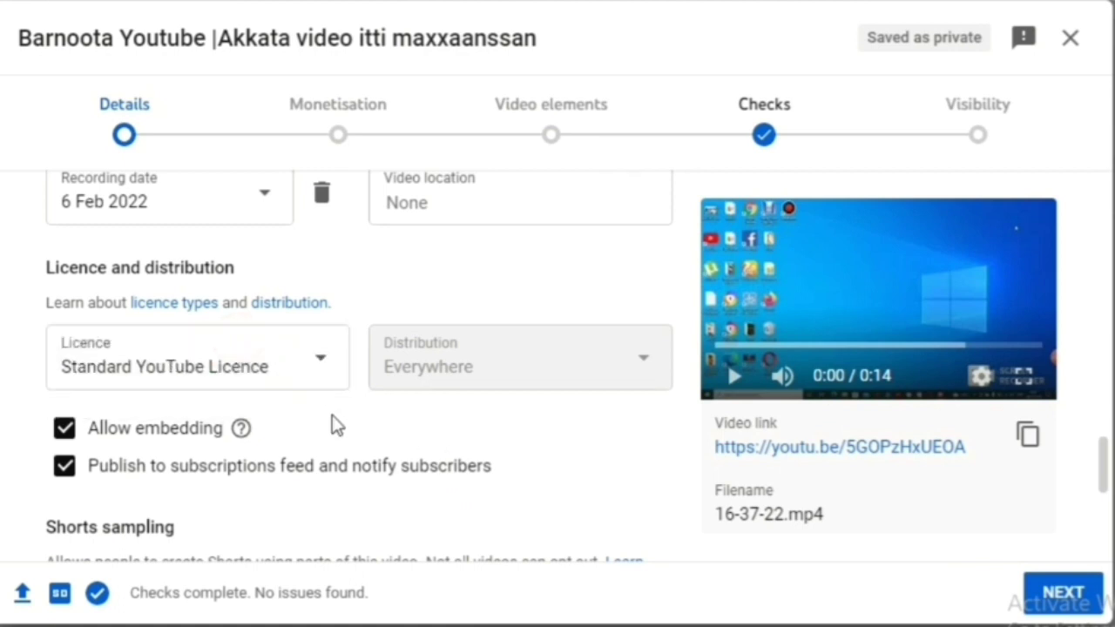
Review the embedding, Shorts sampling and category options, closing the category choices without picking another one.
{"action": "scroll", "coordinate": [334, 422], "scroll_direction": "down", "scroll_amount": 1}
{"action": "scroll", "coordinate": [336, 427], "scroll_direction": "down", "scroll_amount": 2}
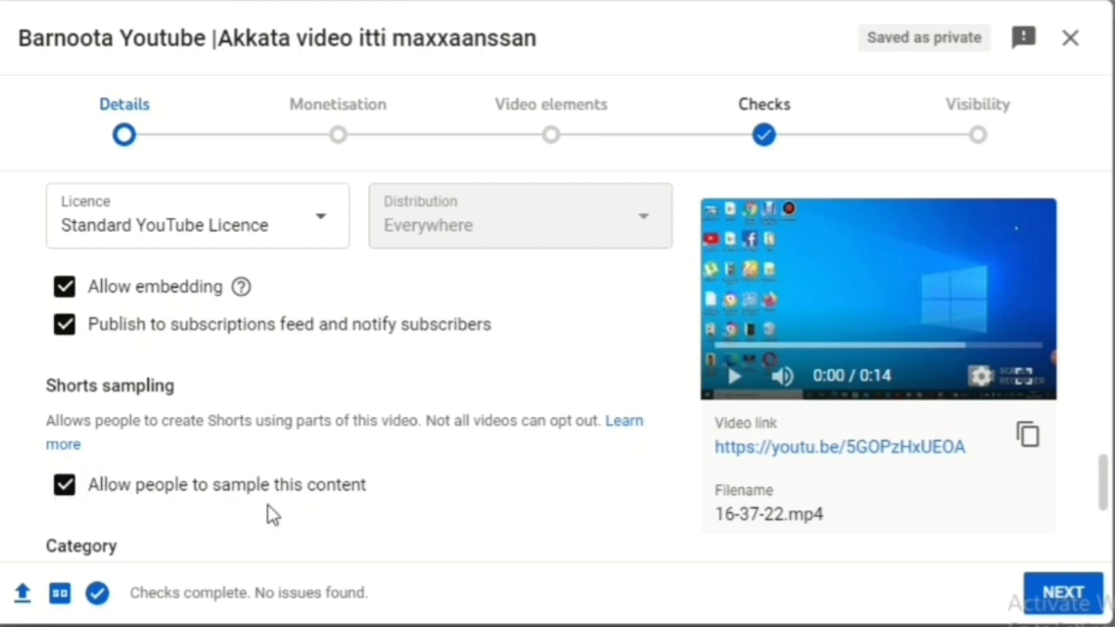
{"action": "scroll", "coordinate": [270, 514], "scroll_direction": "down", "scroll_amount": 3}
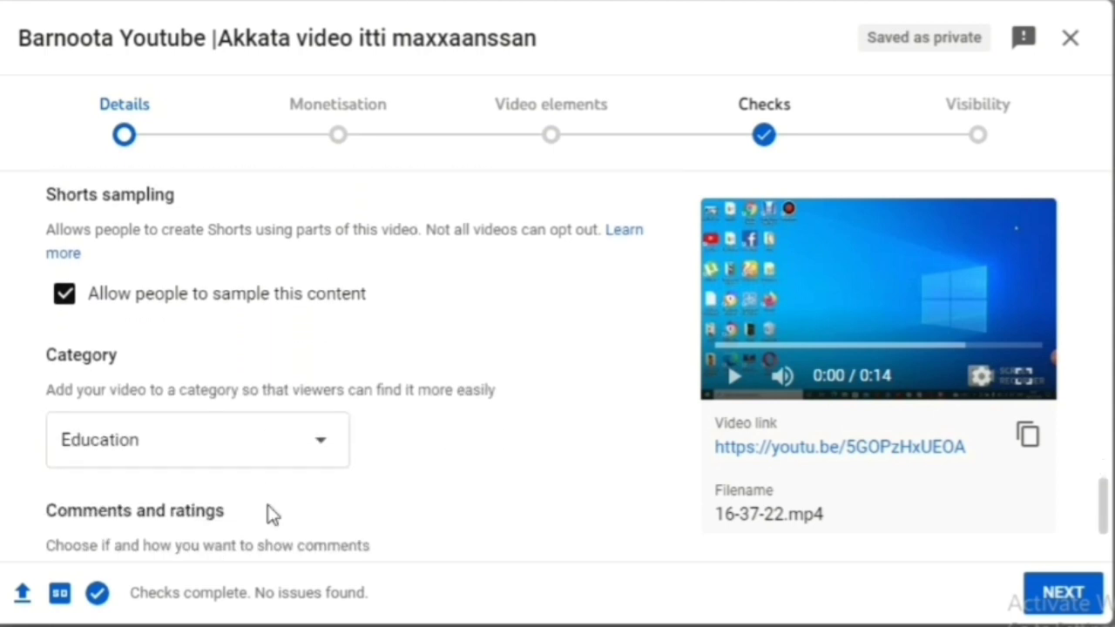
{"action": "scroll", "coordinate": [270, 514], "scroll_direction": "down", "scroll_amount": 1}
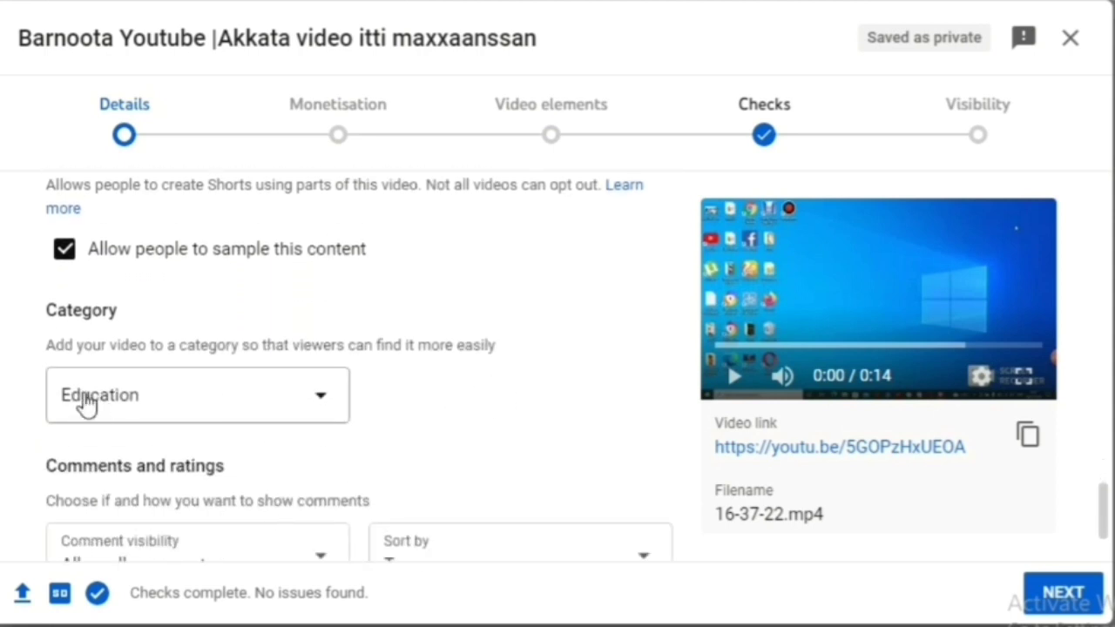
{"action": "left_click", "coordinate": [324, 401]}
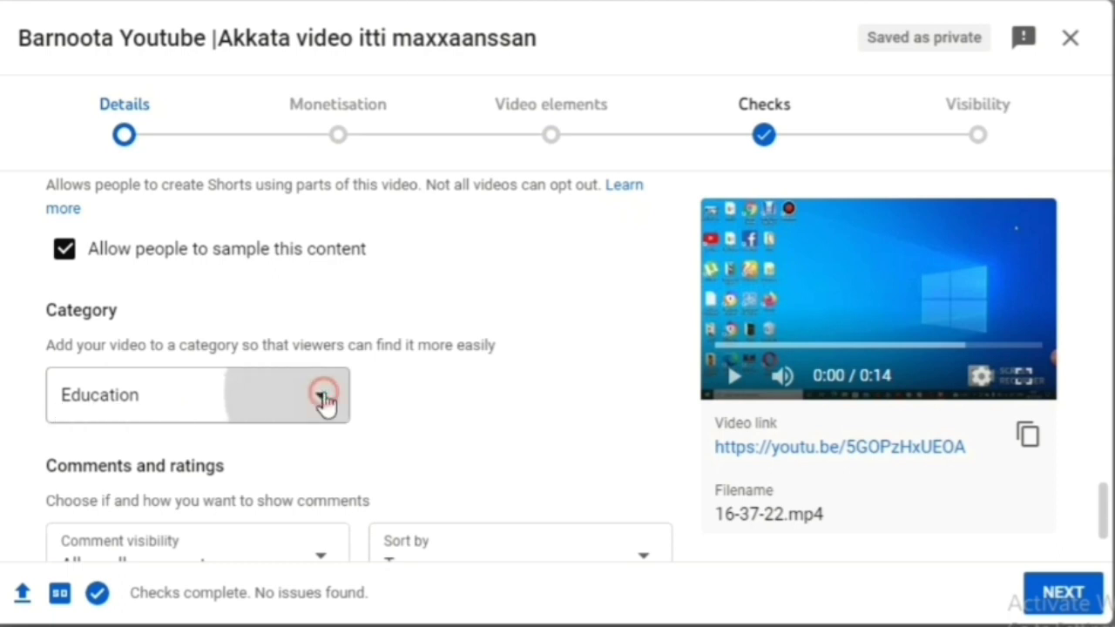
{"action": "left_click_drag", "start_coordinate": [340, 328], "coordinate": [341, 317]}
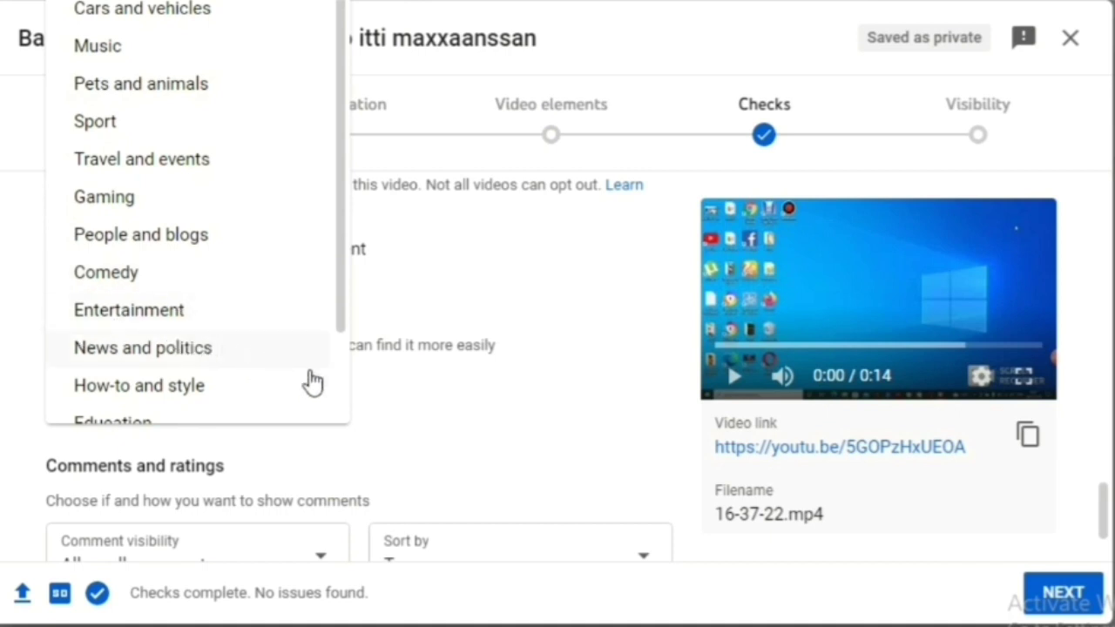
{"action": "left_click", "coordinate": [397, 451]}
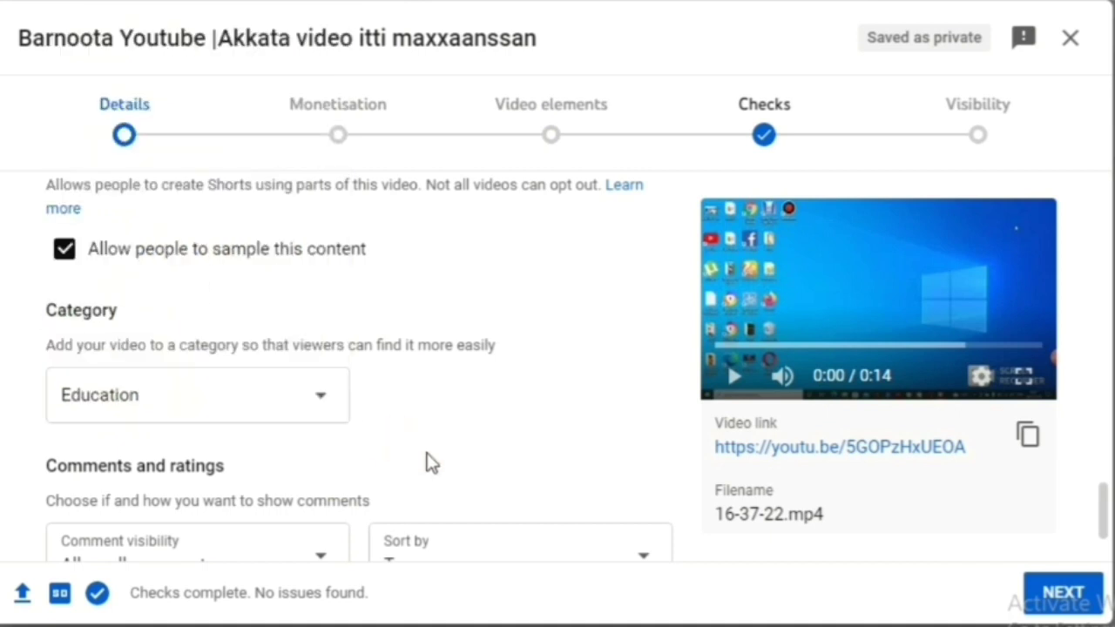
Choose Allow all comments as the comment visibility and continue to the monetisation settings.
{"action": "scroll", "coordinate": [427, 462], "scroll_direction": "down", "scroll_amount": 3}
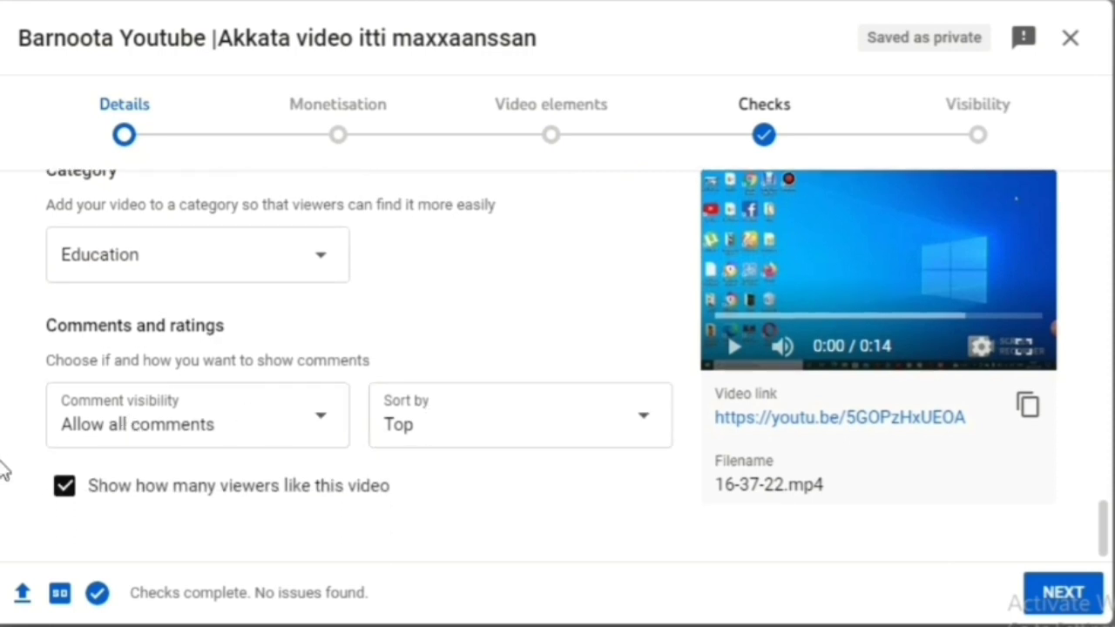
{"action": "left_click", "coordinate": [323, 414]}
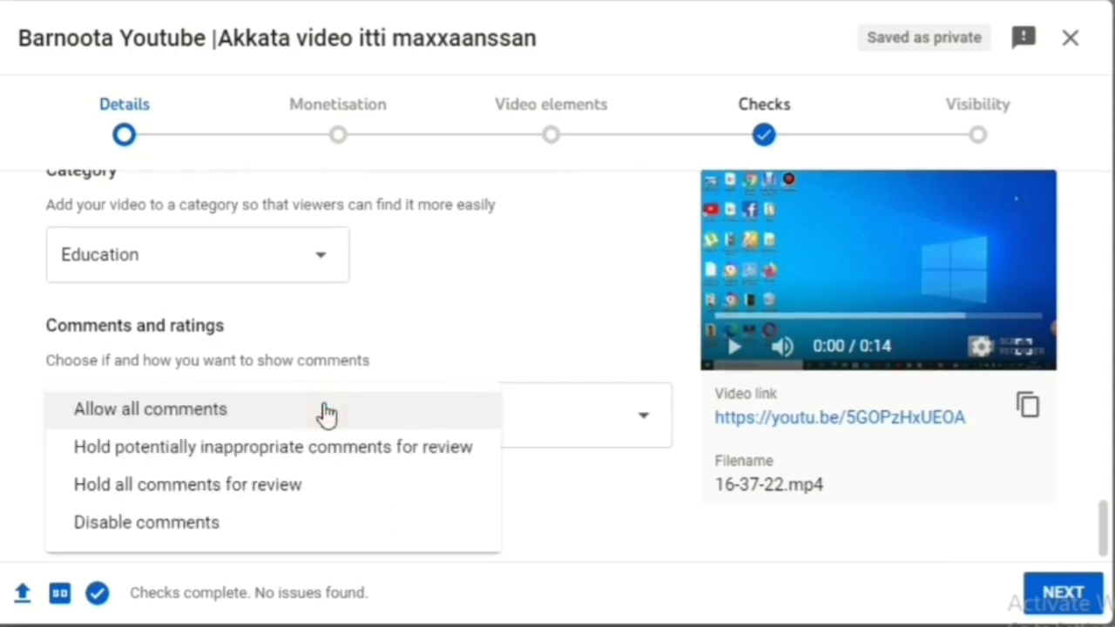
{"action": "left_click", "coordinate": [181, 417]}
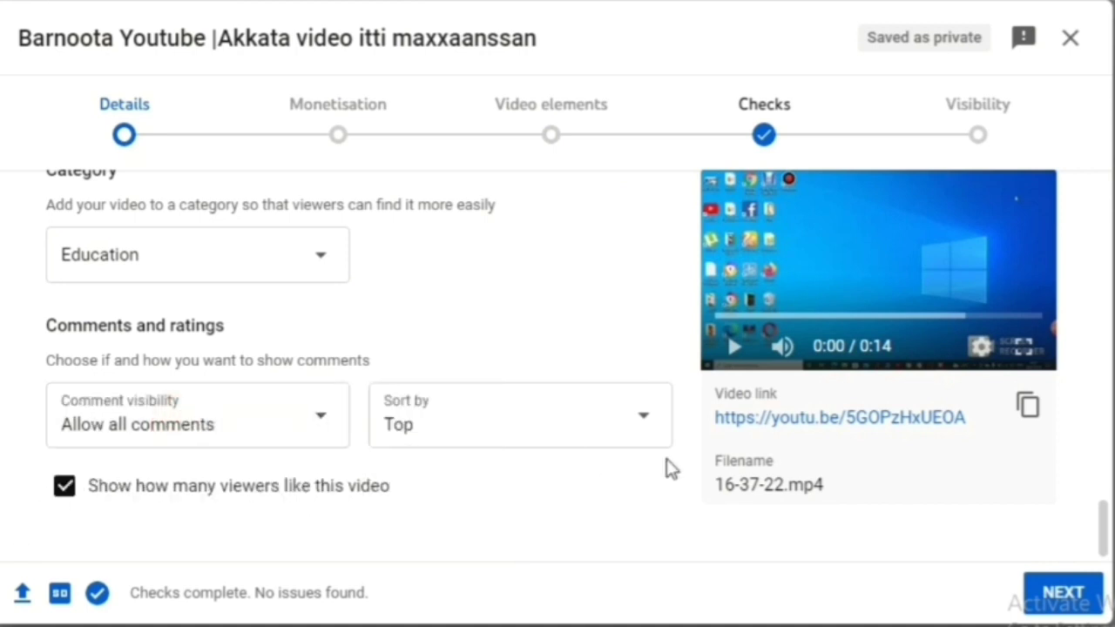
{"action": "left_click", "coordinate": [1054, 593]}
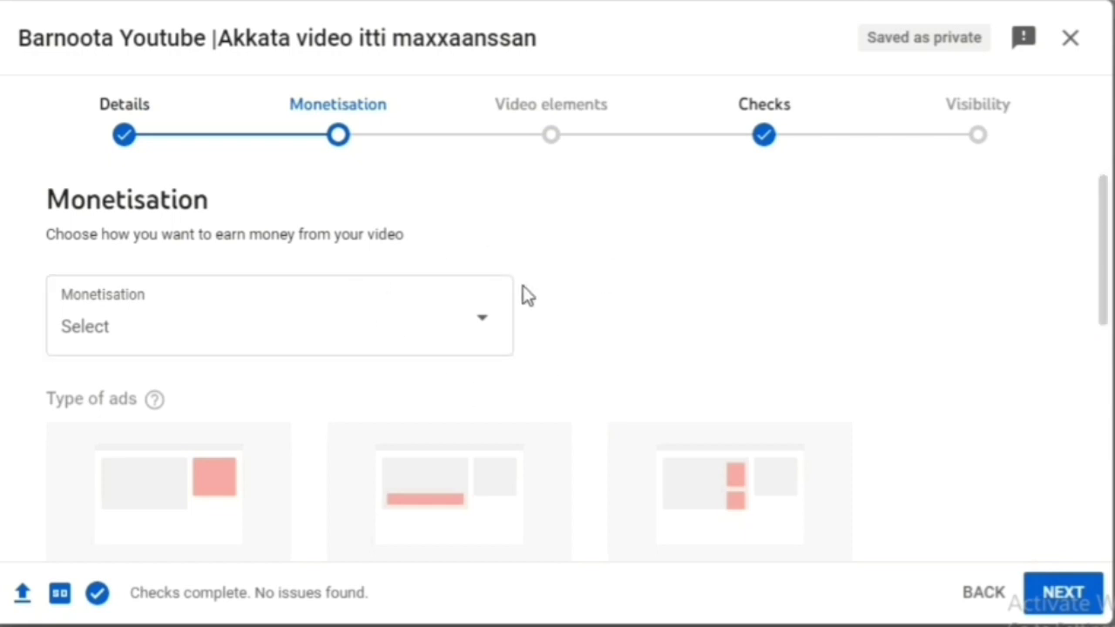
Turn monetisation on for the video, look through the ad types and locations, and continue to the ad suitability rating.
{"action": "left_click", "coordinate": [483, 327]}
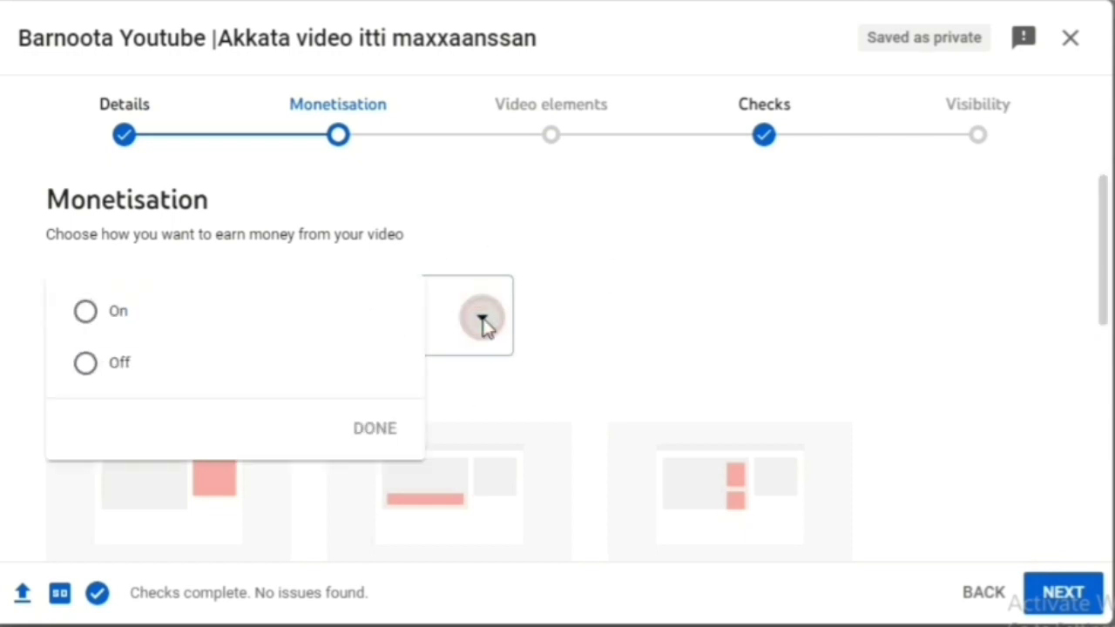
{"action": "left_click", "coordinate": [83, 313]}
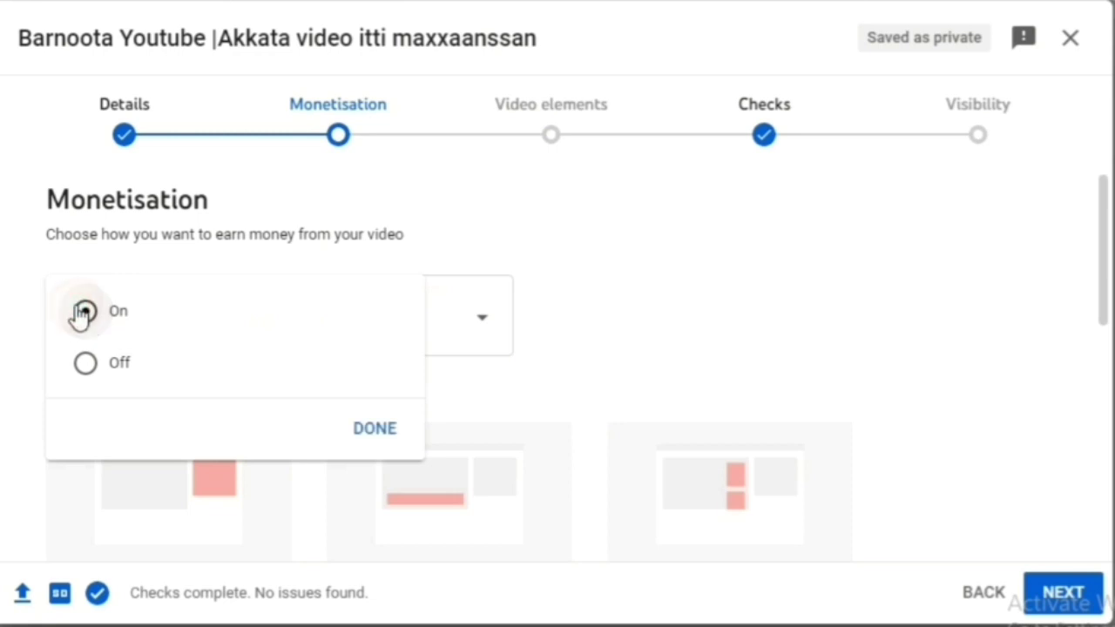
{"action": "left_click", "coordinate": [373, 427]}
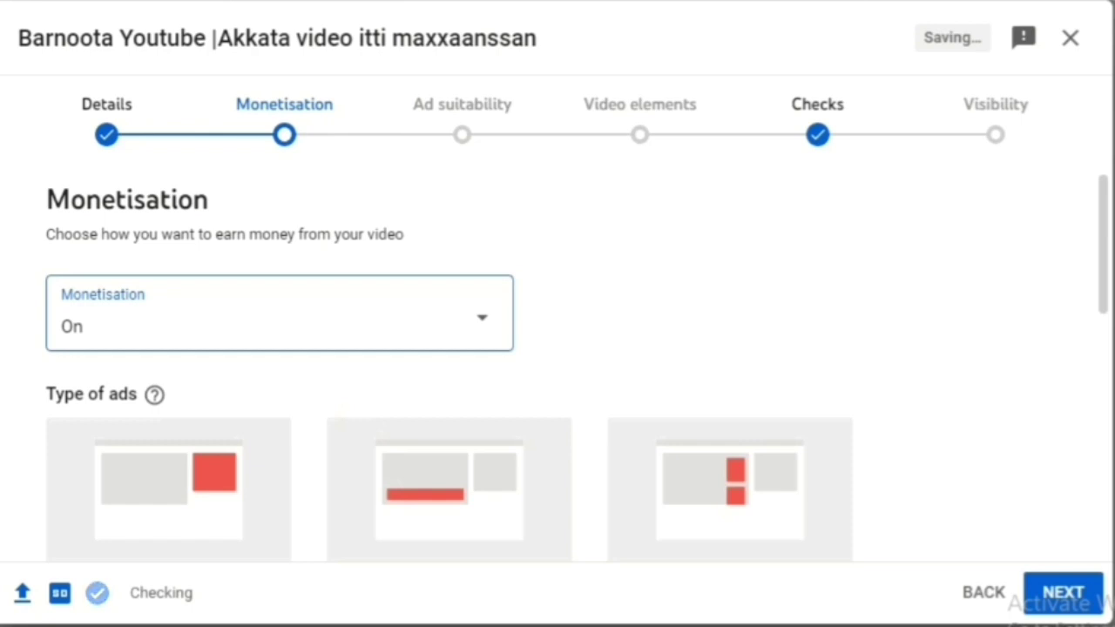
{"action": "left_click_drag", "start_coordinate": [1098, 308], "coordinate": [1089, 543]}
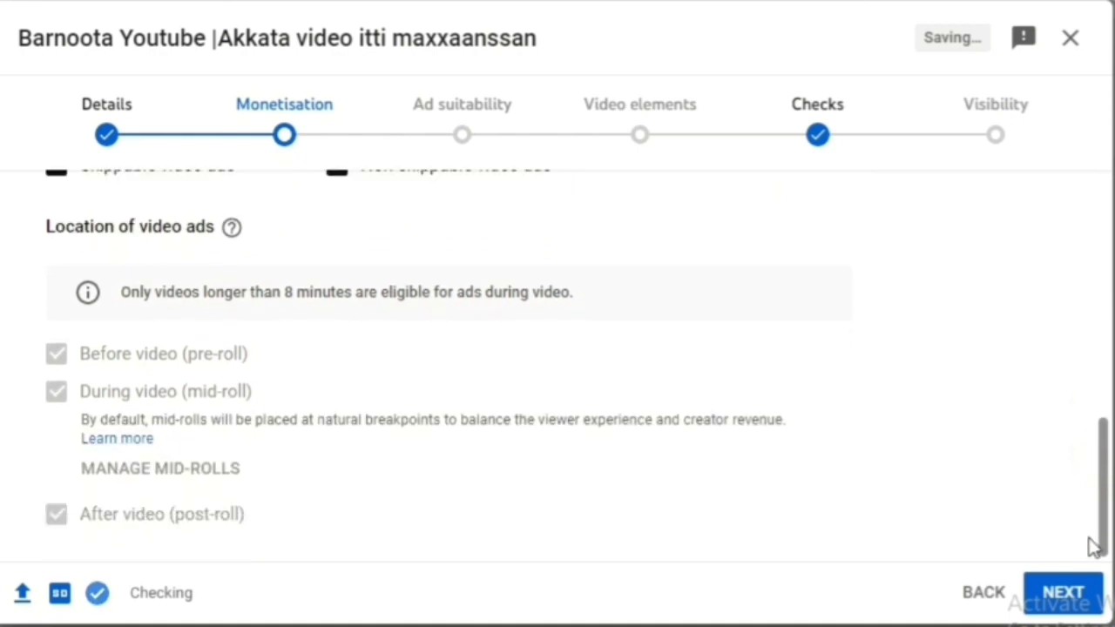
{"action": "left_click", "coordinate": [1056, 594]}
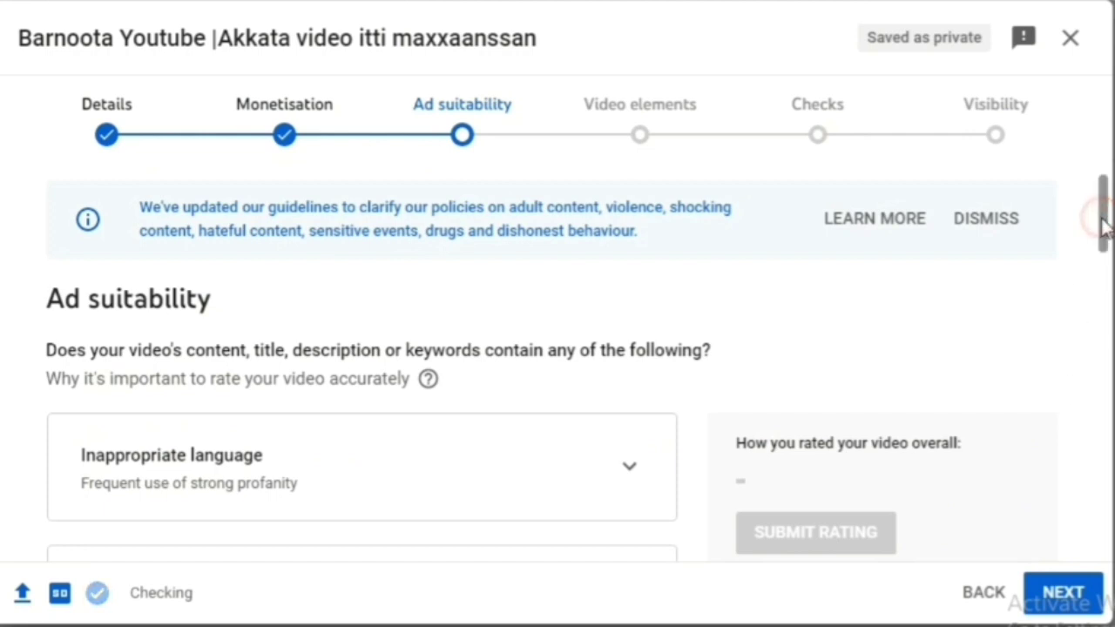
Rate the video's ad suitability as None of the above, submit the rating and continue to the video elements.
{"action": "left_click_drag", "start_coordinate": [1103, 219], "coordinate": [1105, 277]}
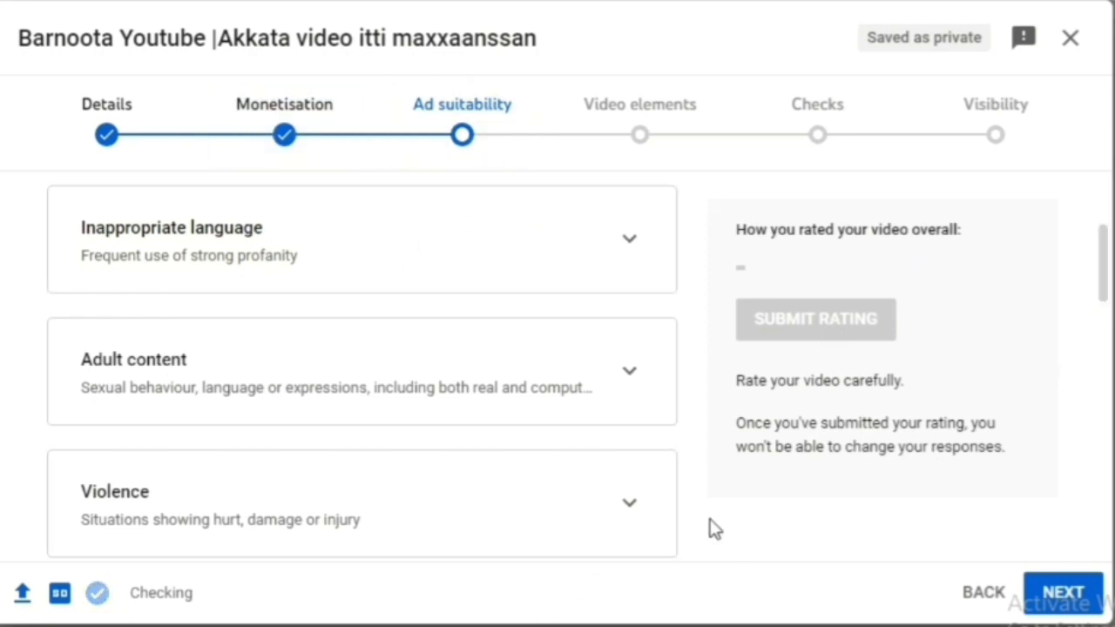
{"action": "scroll", "coordinate": [708, 530], "scroll_direction": "down", "scroll_amount": 10}
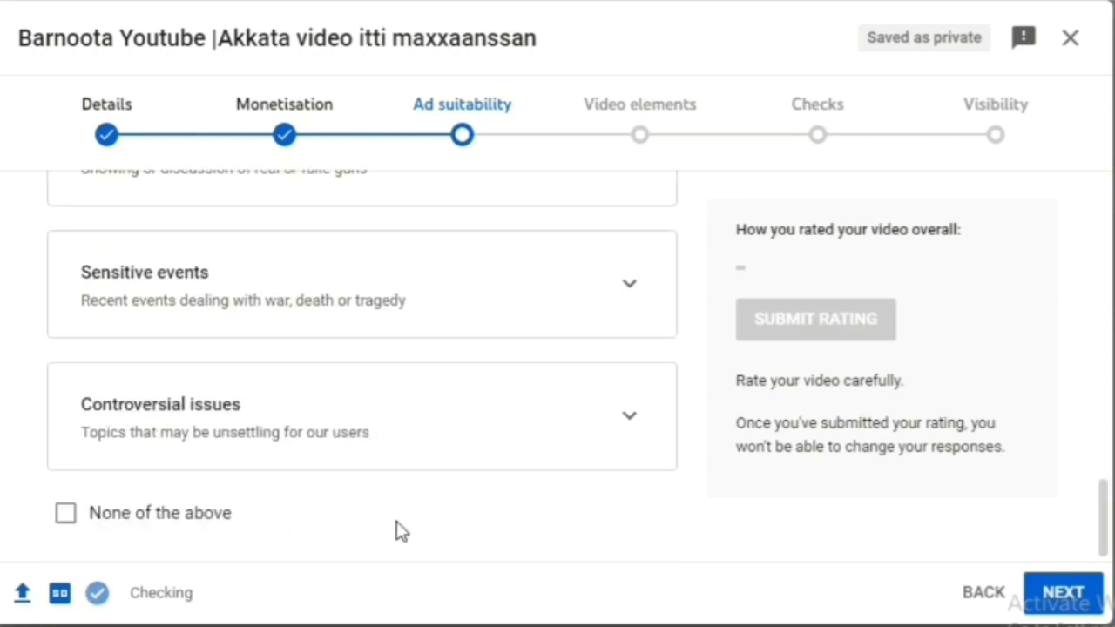
{"action": "left_click", "coordinate": [65, 515]}
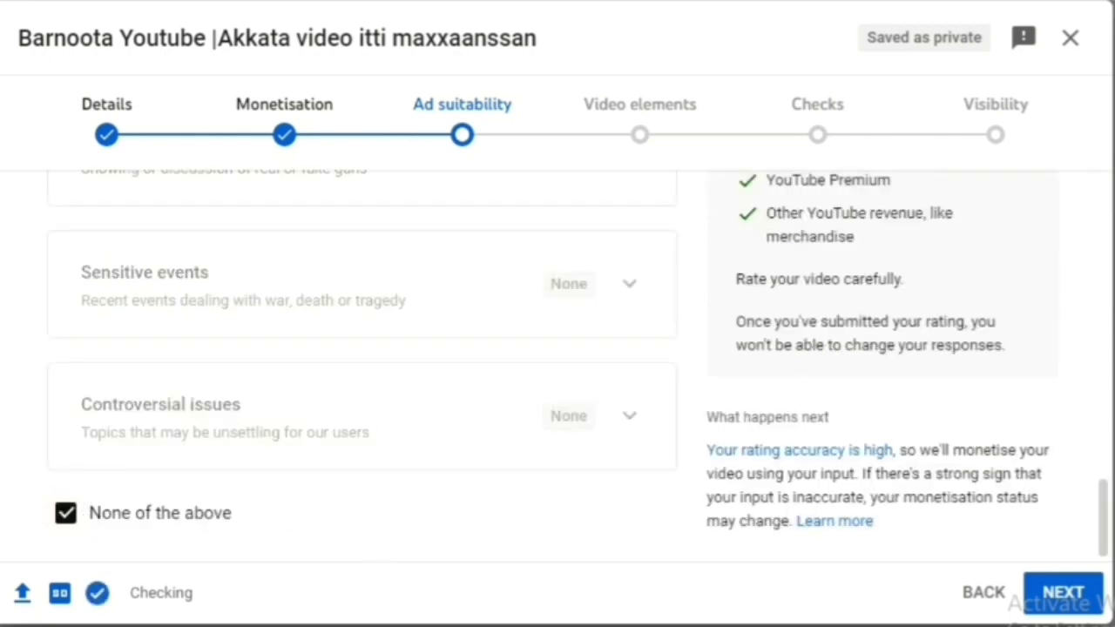
{"action": "scroll", "coordinate": [729, 351], "scroll_direction": "up", "scroll_amount": 10}
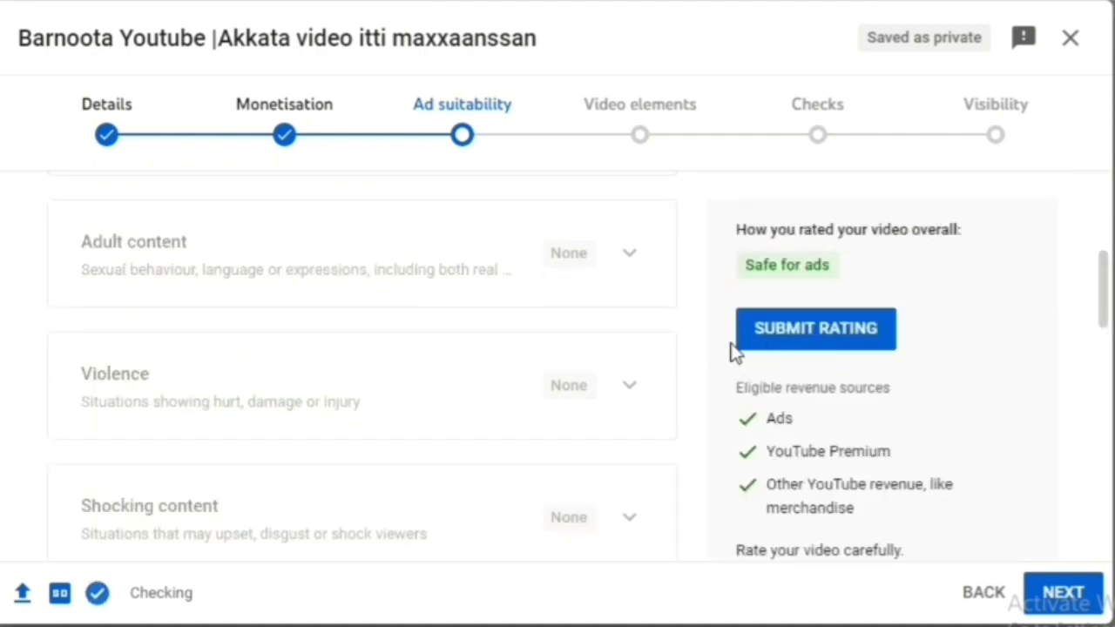
{"action": "left_click", "coordinate": [830, 329]}
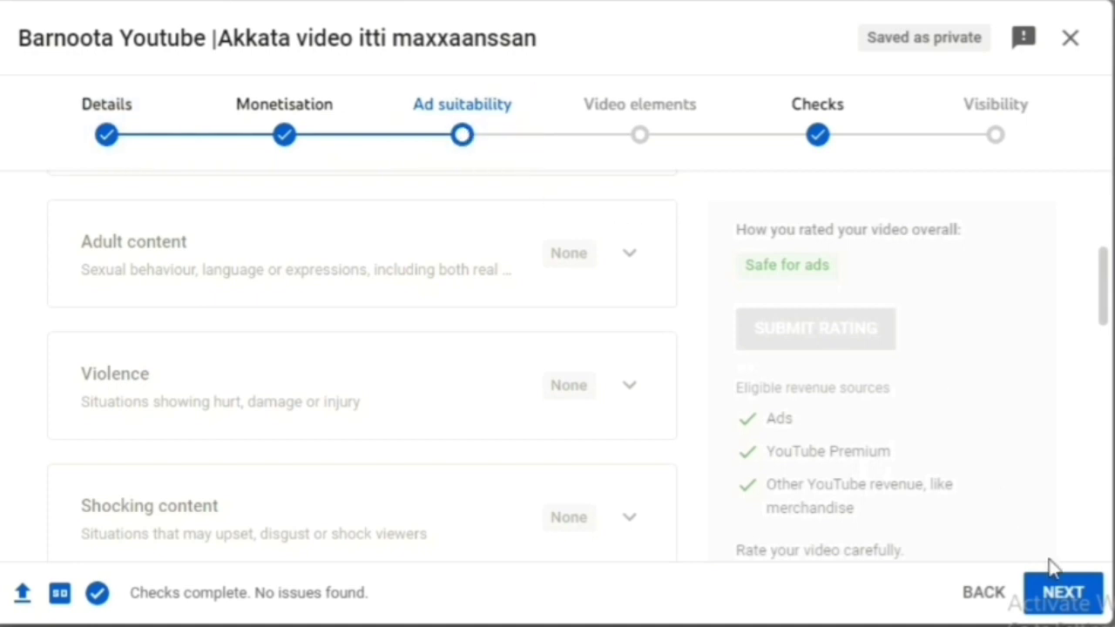
{"action": "left_click", "coordinate": [1061, 600]}
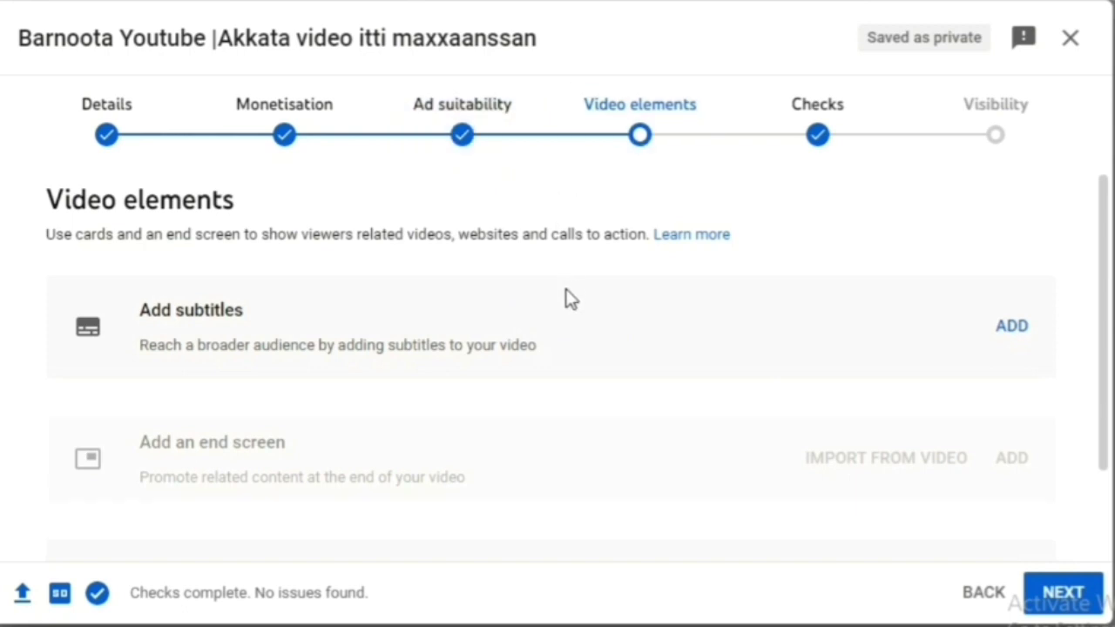
Go through the video elements without adding any, review the copyright and ad suitability checks, and proceed to the visibility settings.
{"action": "scroll", "coordinate": [558, 366], "scroll_direction": "down", "scroll_amount": 2}
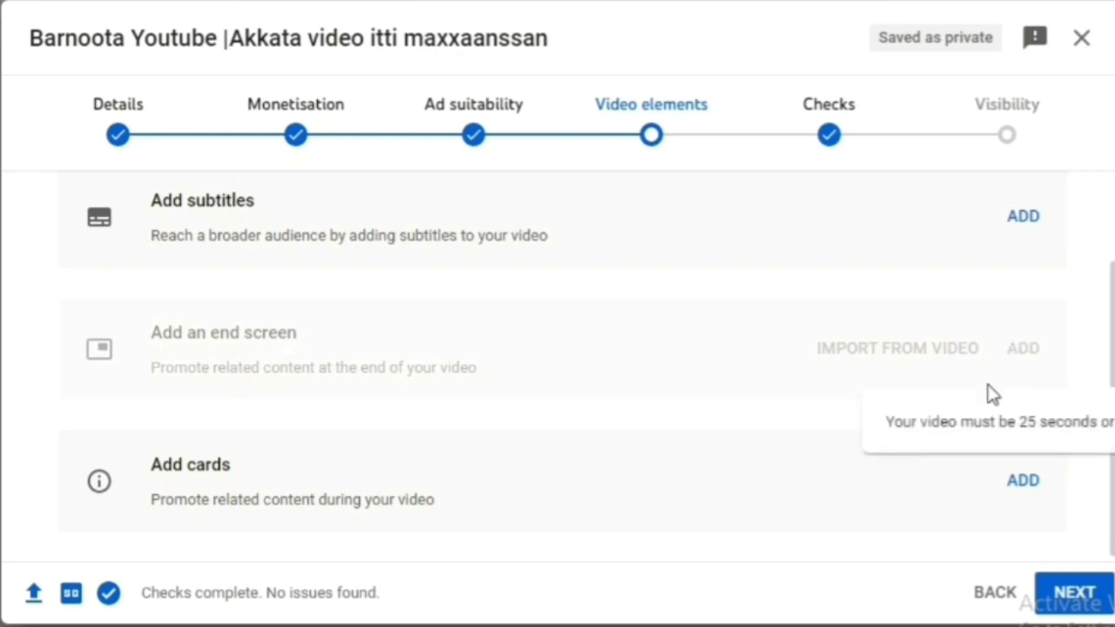
{"action": "left_click", "coordinate": [1072, 596]}
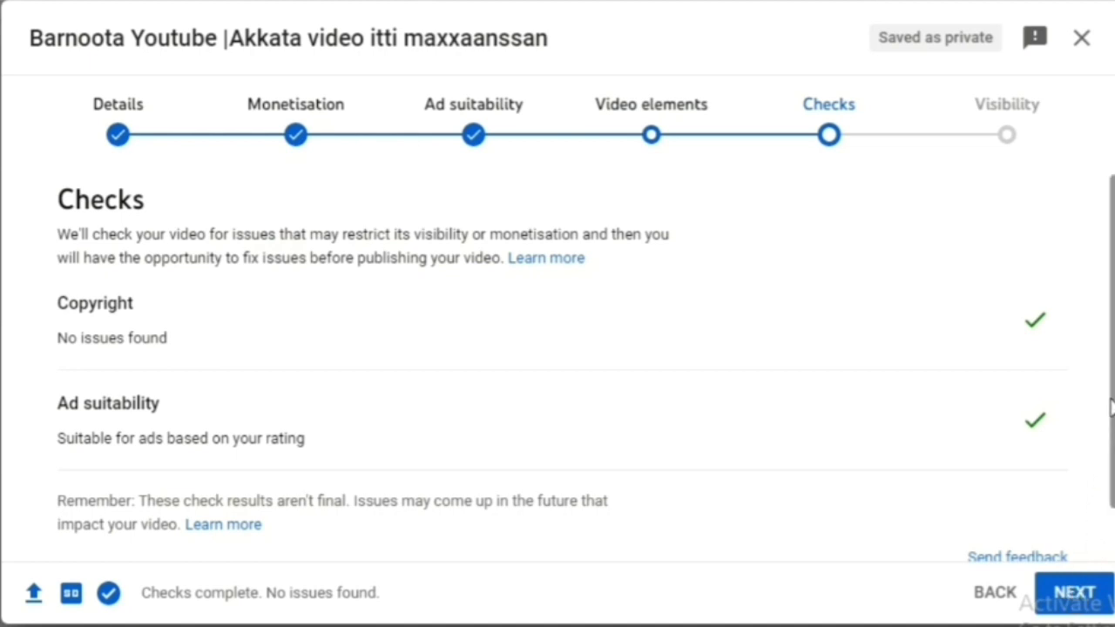
{"action": "scroll", "coordinate": [1105, 399], "scroll_direction": "down", "scroll_amount": 1}
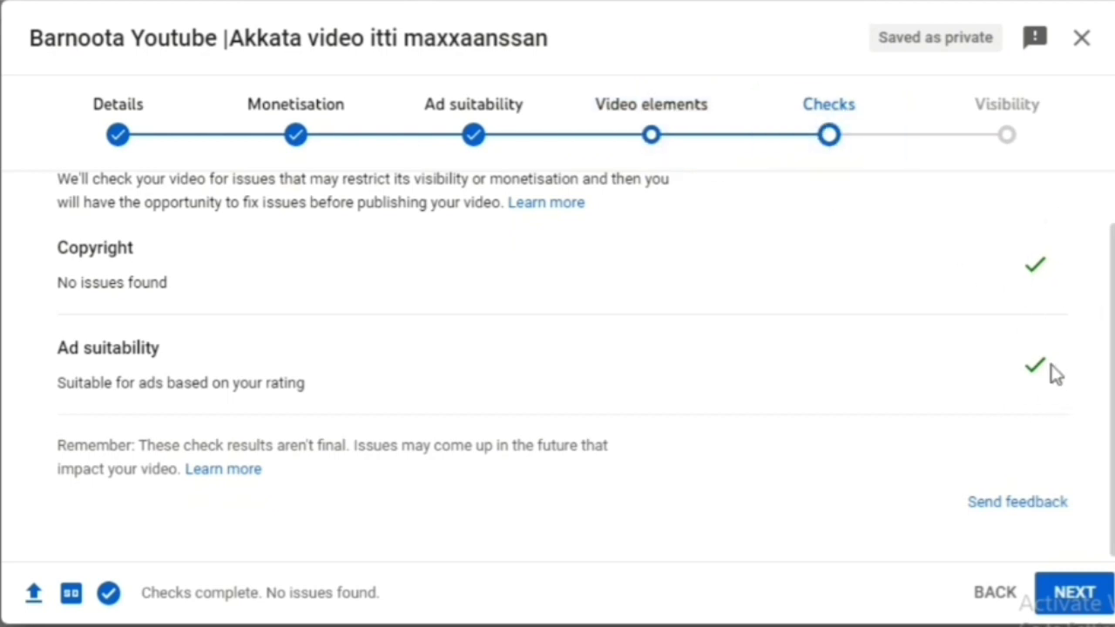
{"action": "left_click", "coordinate": [1081, 596]}
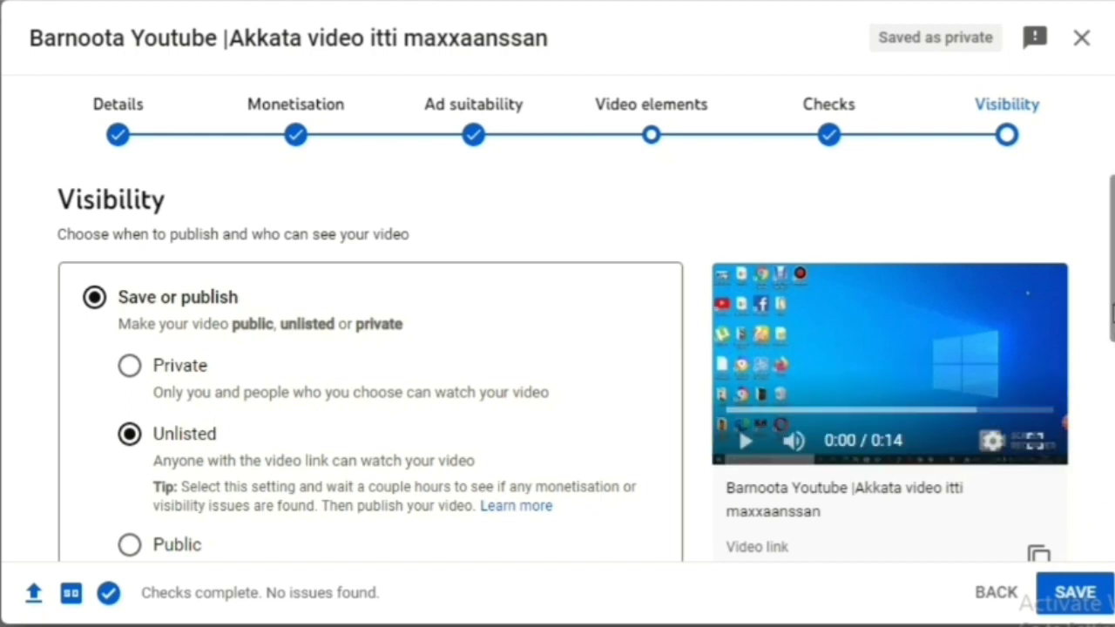
Set the video's visibility to Public, without instant Premiere.
{"action": "scroll", "coordinate": [1111, 301], "scroll_direction": "down", "scroll_amount": 2}
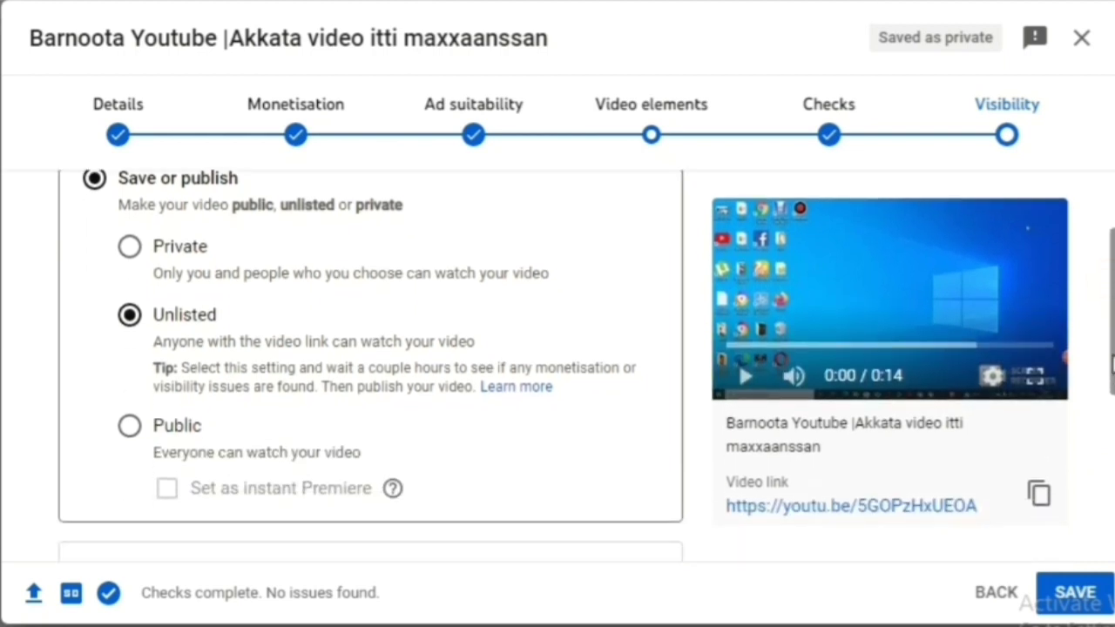
{"action": "left_click", "coordinate": [129, 432]}
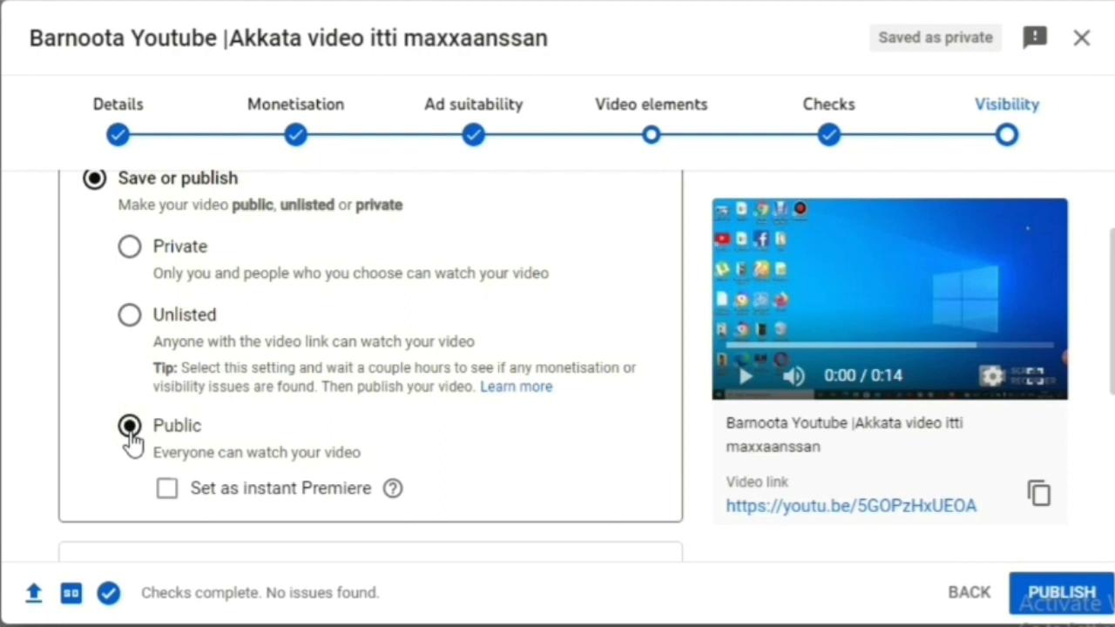
{"action": "left_click", "coordinate": [165, 497]}
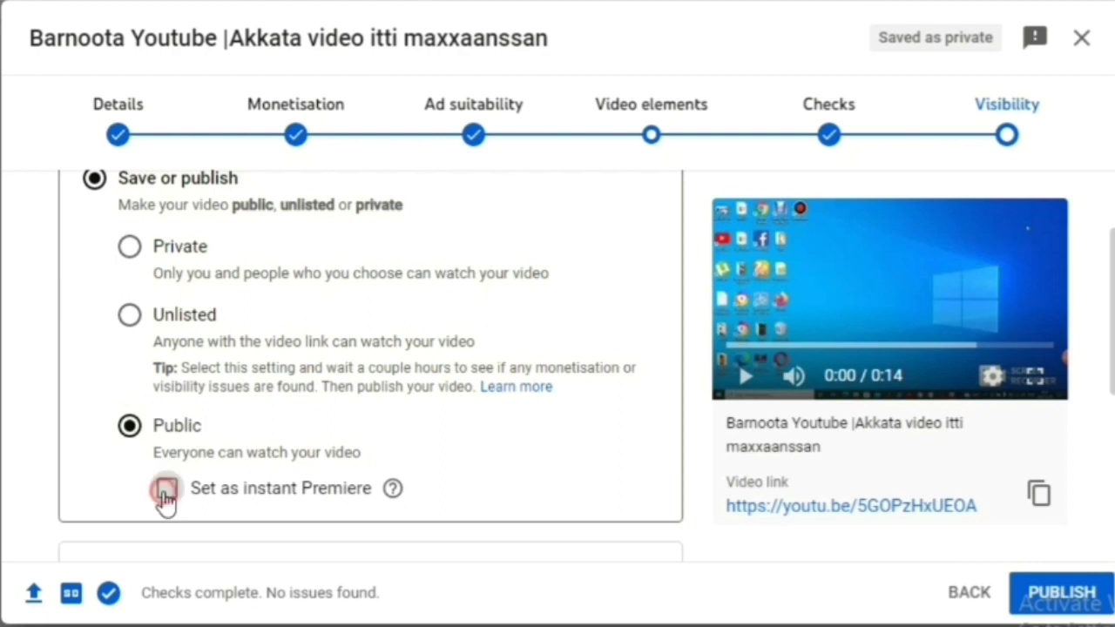
{"action": "left_click", "coordinate": [165, 492]}
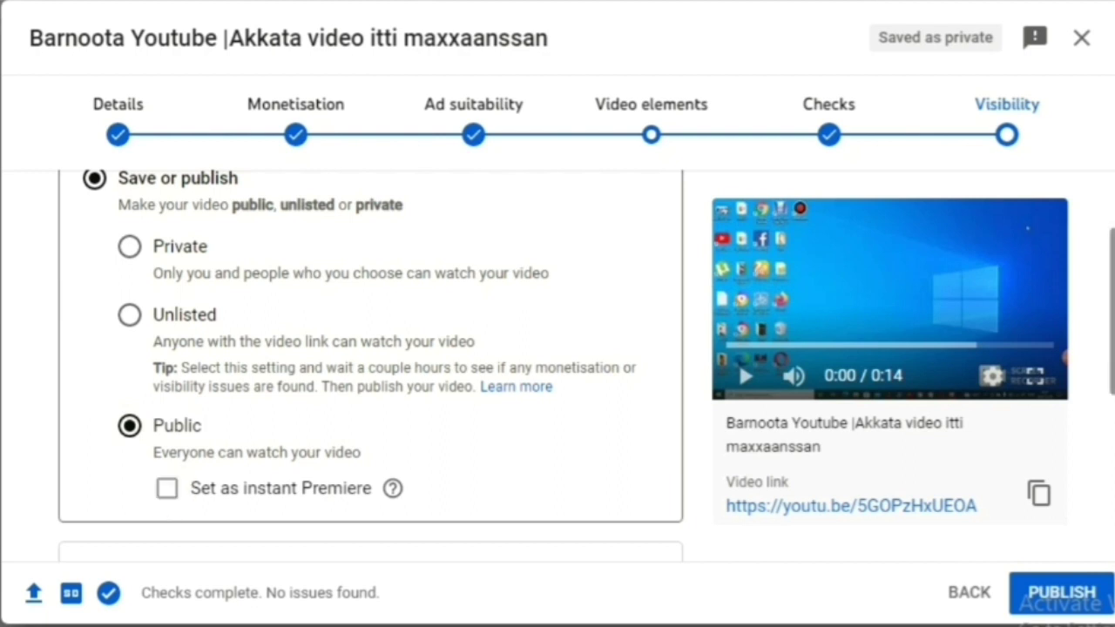
Look at the Schedule option's date, time and Premiere settings, and switch back to Save or publish.
{"action": "scroll", "coordinate": [1104, 399], "scroll_direction": "down", "scroll_amount": 1}
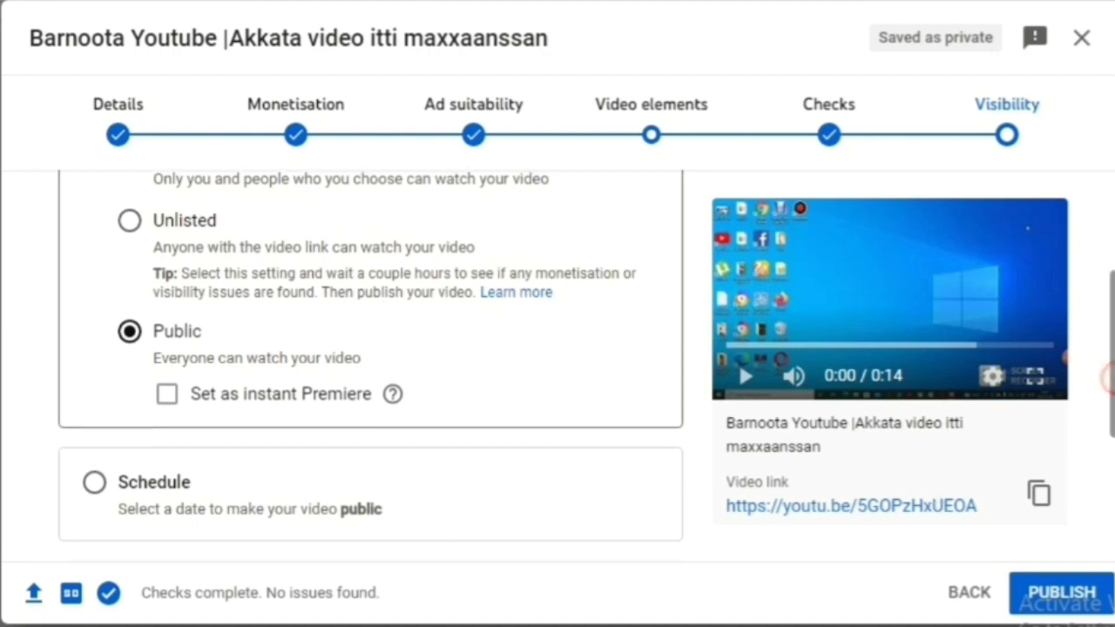
{"action": "scroll", "coordinate": [1106, 384], "scroll_direction": "down", "scroll_amount": 1}
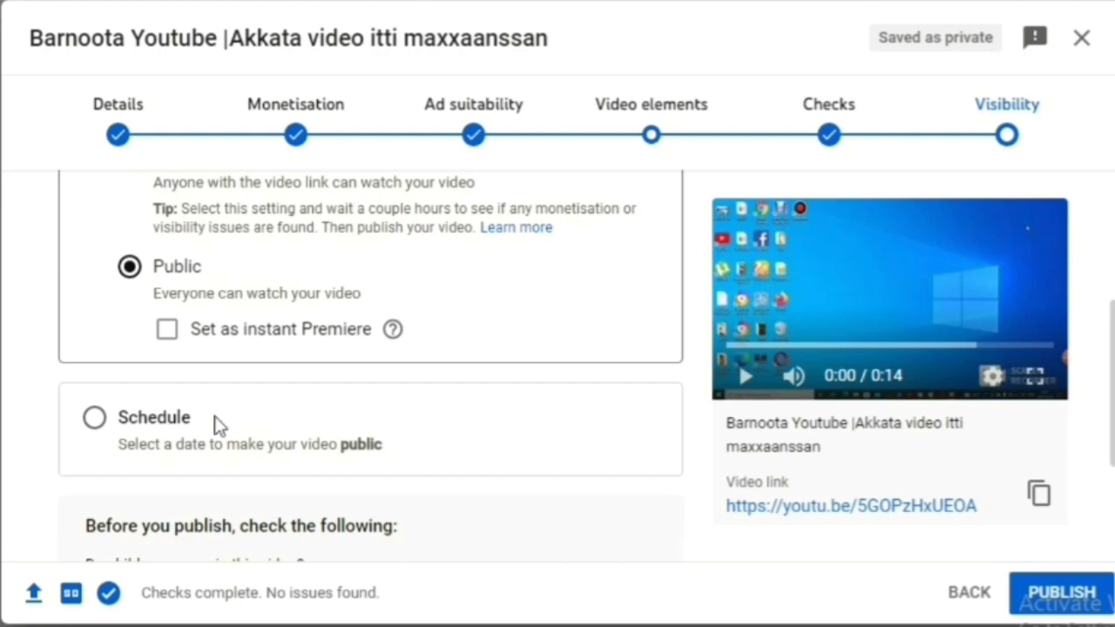
{"action": "left_click", "coordinate": [94, 416]}
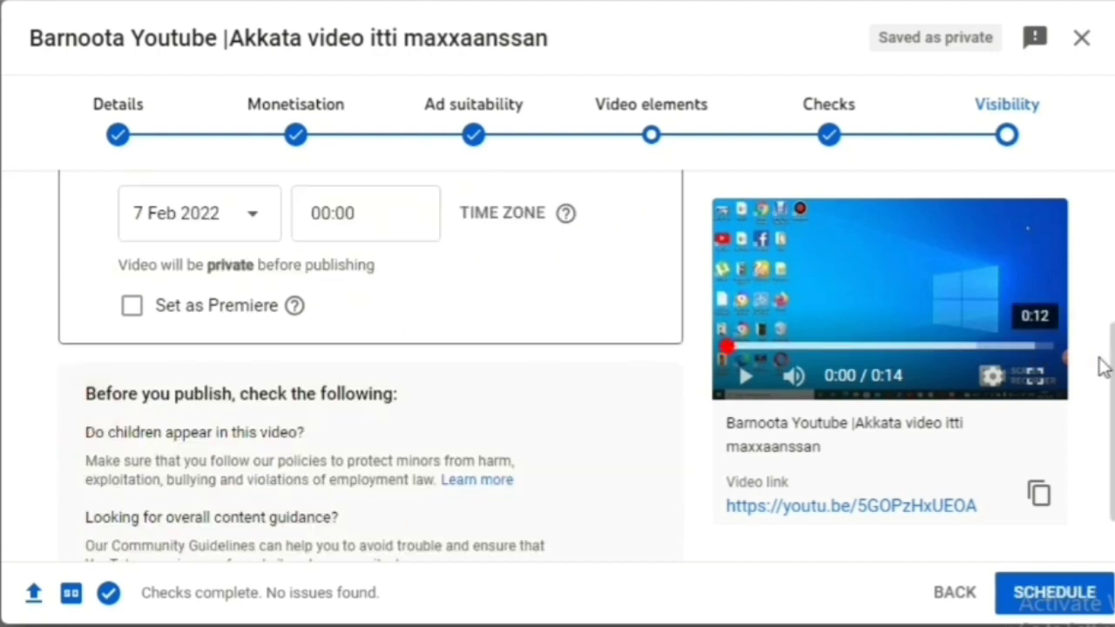
{"action": "scroll", "coordinate": [377, 338], "scroll_direction": "up", "scroll_amount": 3}
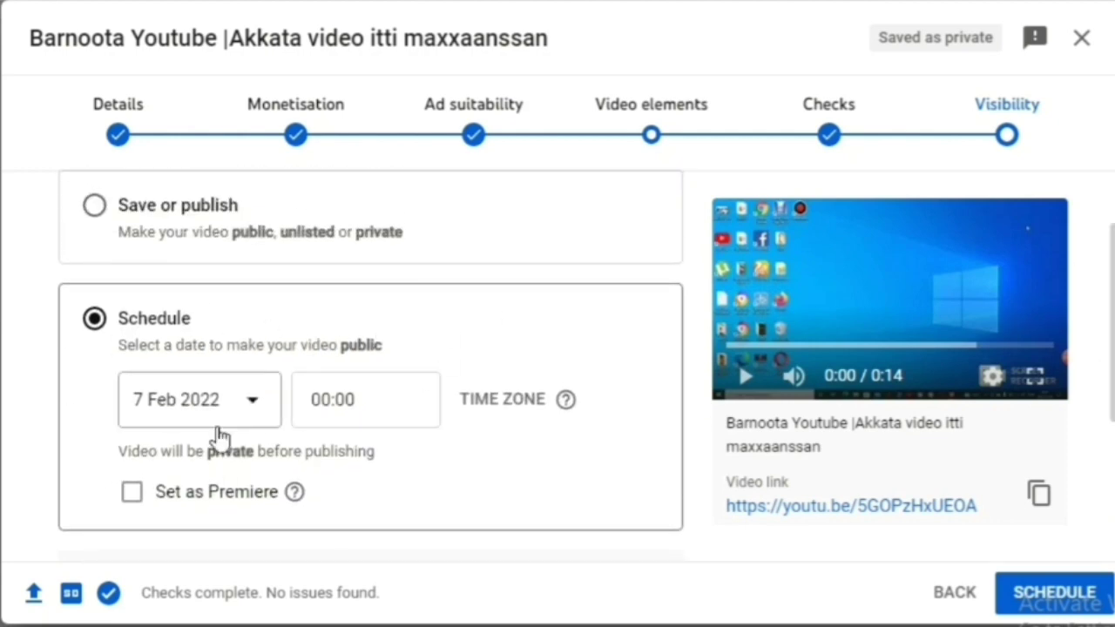
{"action": "scroll", "coordinate": [192, 392], "scroll_direction": "up", "scroll_amount": 2}
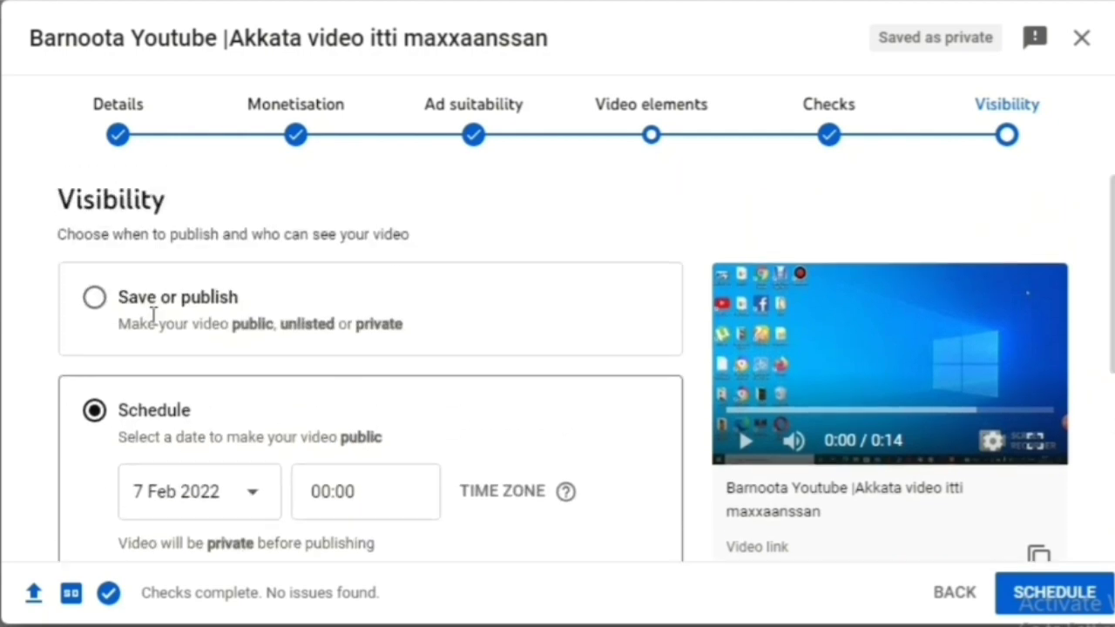
{"action": "left_click", "coordinate": [96, 300]}
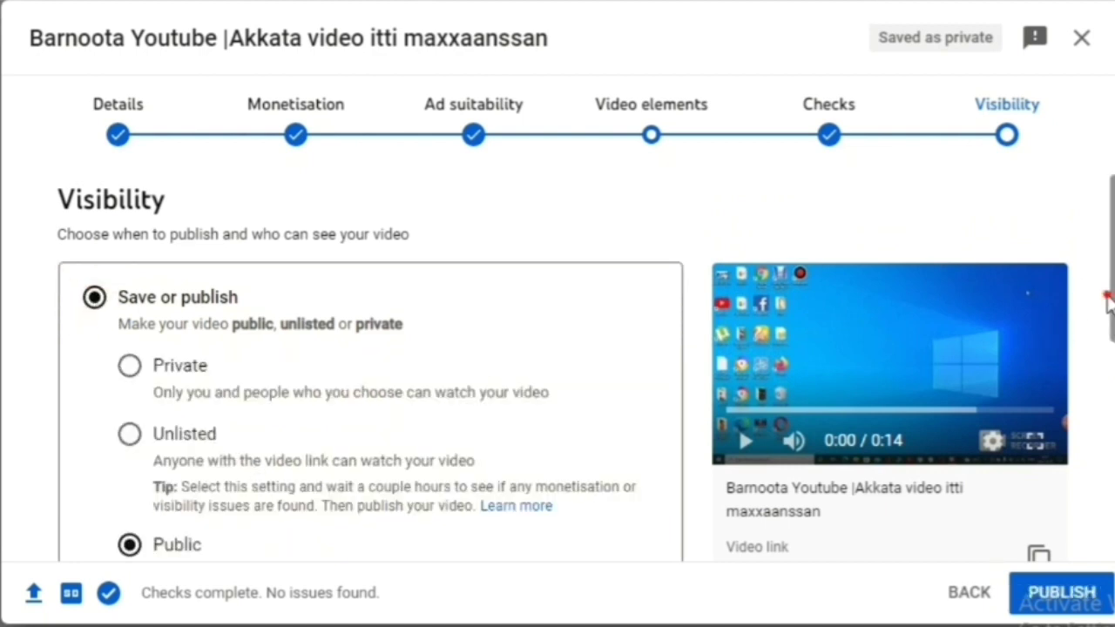
Try Set as instant Premiere for the public video and clear it again, reviewing the visibility options.
{"action": "left_click_drag", "start_coordinate": [1110, 304], "coordinate": [1111, 400]}
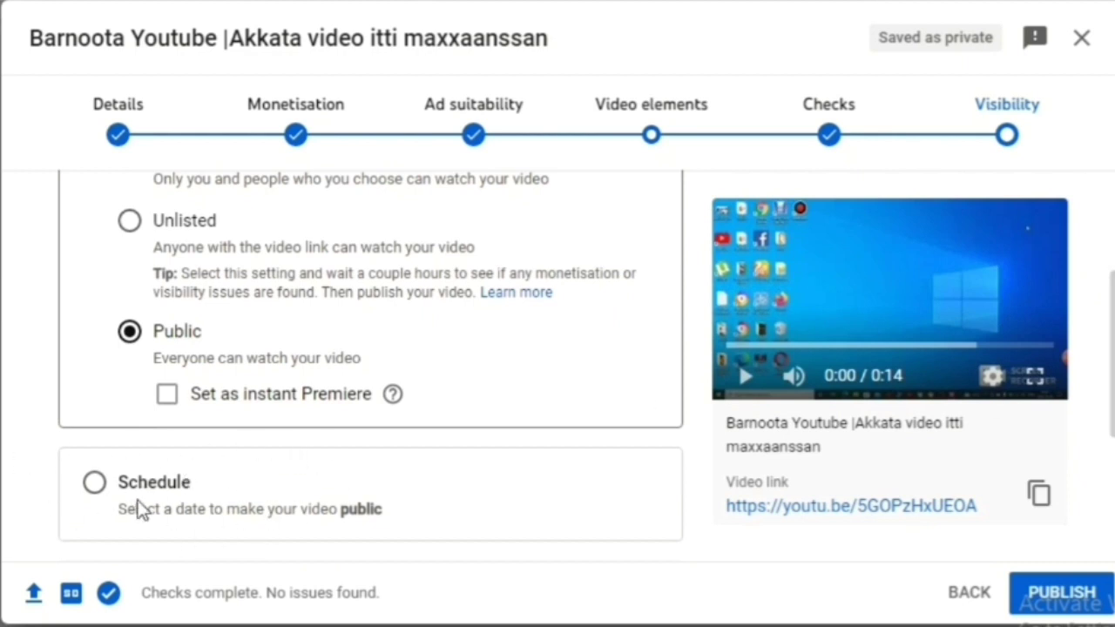
{"action": "left_click", "coordinate": [169, 395]}
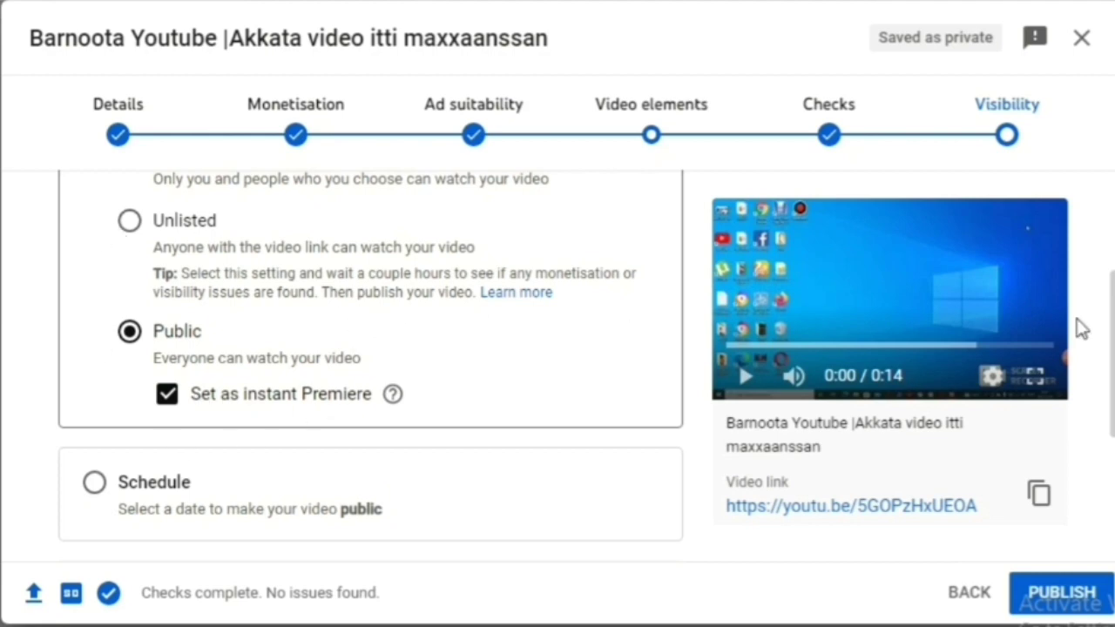
{"action": "left_click_drag", "start_coordinate": [1111, 349], "coordinate": [1110, 251]}
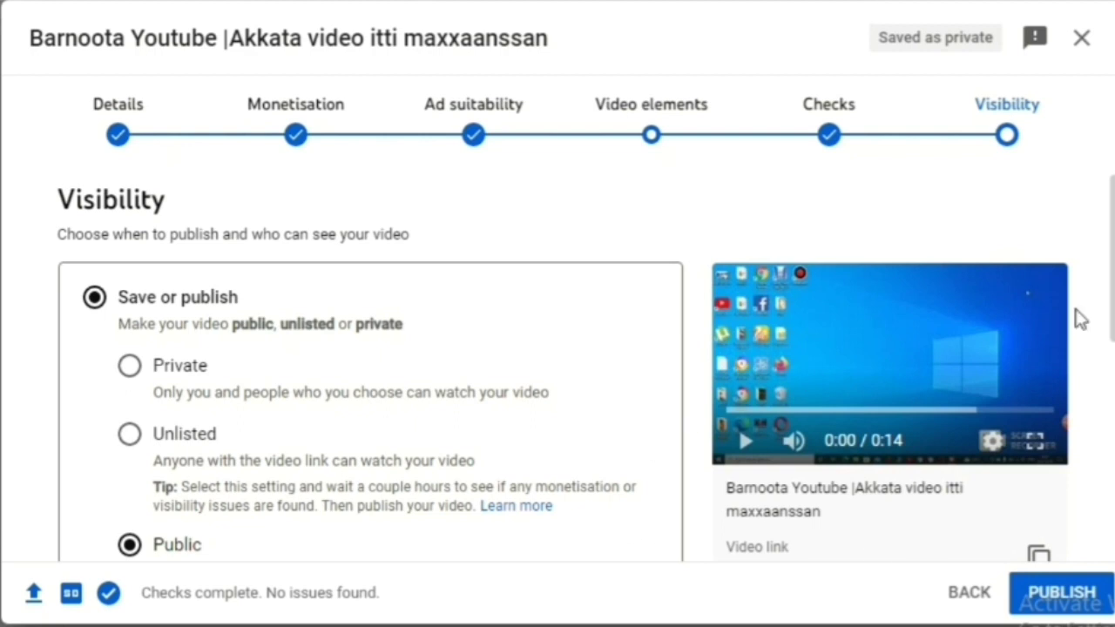
{"action": "left_click_drag", "start_coordinate": [1110, 300], "coordinate": [1110, 353]}
{"action": "scroll", "coordinate": [314, 519], "scroll_direction": "down", "scroll_amount": 1}
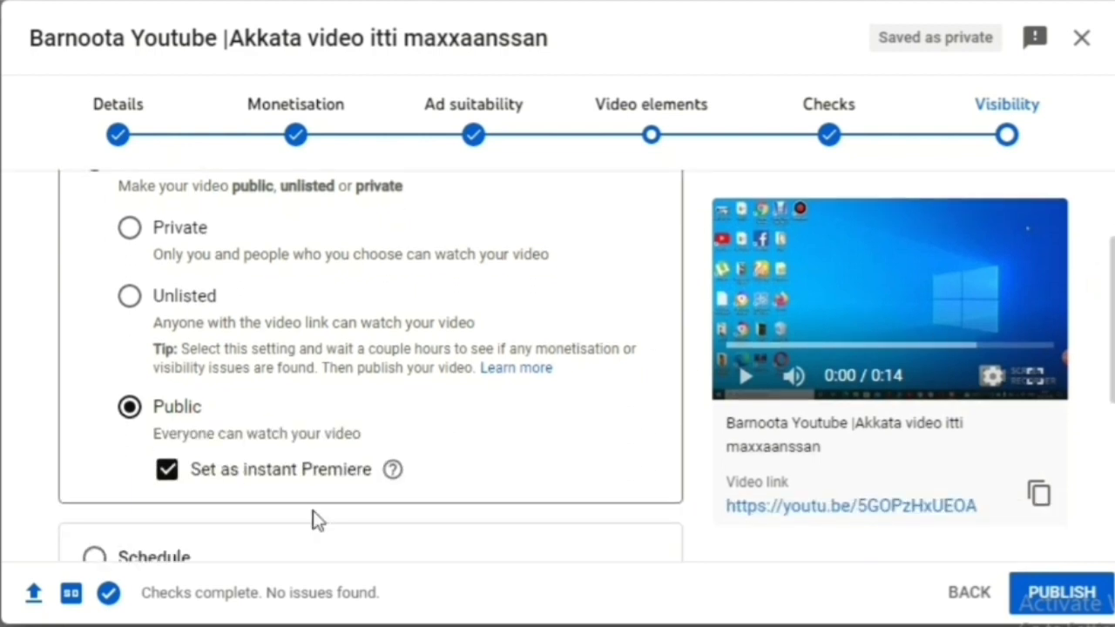
{"action": "left_click", "coordinate": [166, 471]}
{"action": "scroll", "coordinate": [1083, 528], "scroll_direction": "up", "scroll_amount": 2}
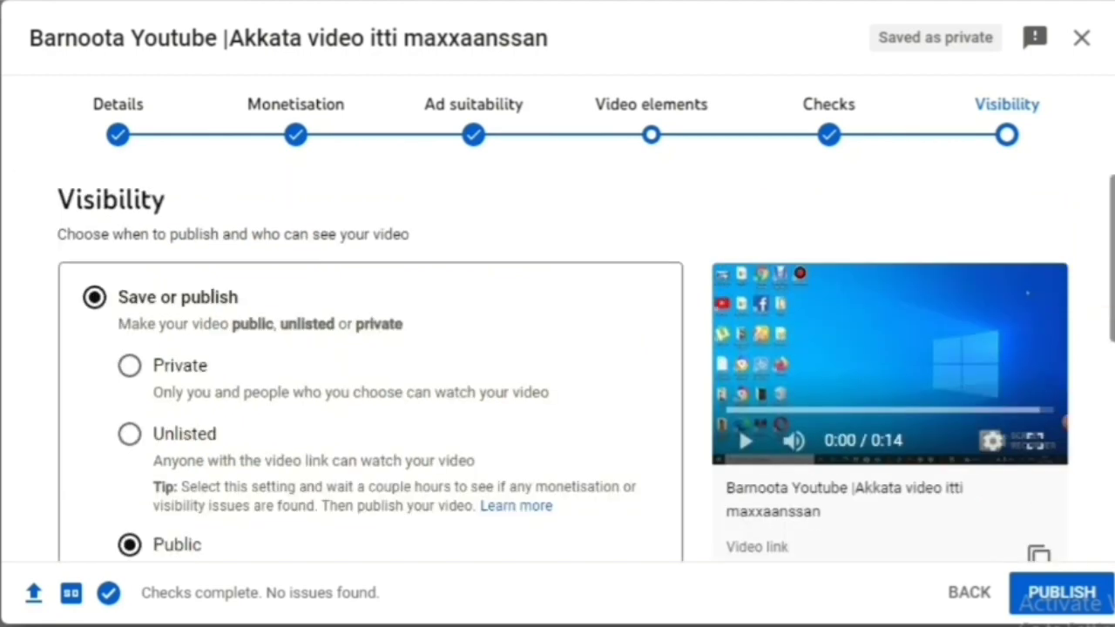
{"action": "scroll", "coordinate": [1107, 322], "scroll_direction": "down", "scroll_amount": 3}
{"action": "scroll", "coordinate": [371, 366], "scroll_direction": "up", "scroll_amount": 3}
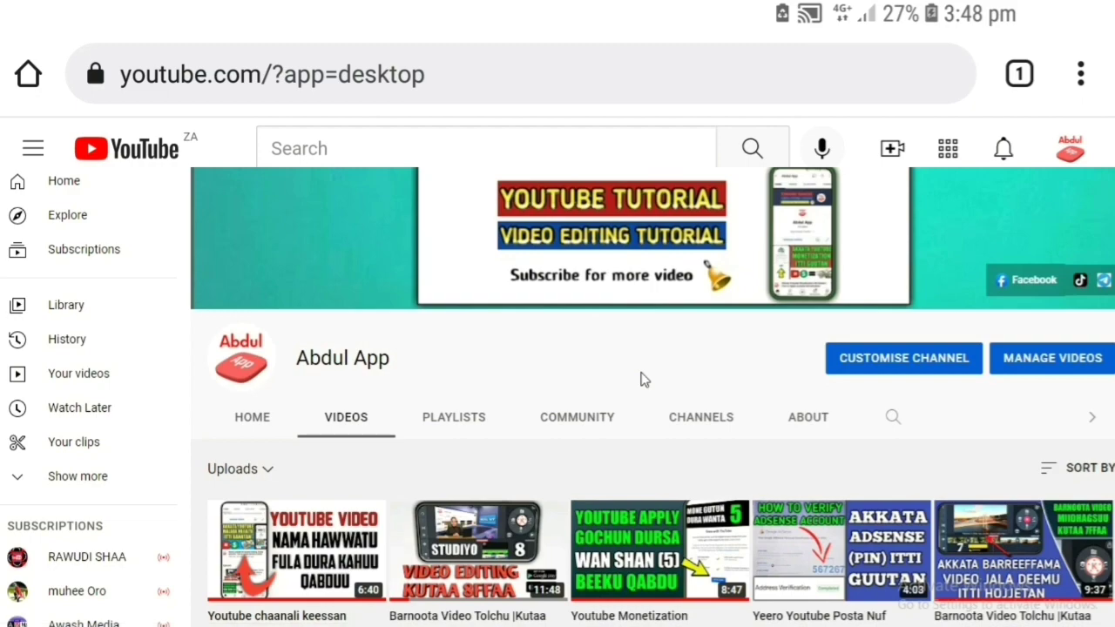
Subscribe to the Abdul App channel from its videos page and set its notifications to All.
{"action": "scroll", "coordinate": [475, 516], "scroll_direction": "down", "scroll_amount": 5}
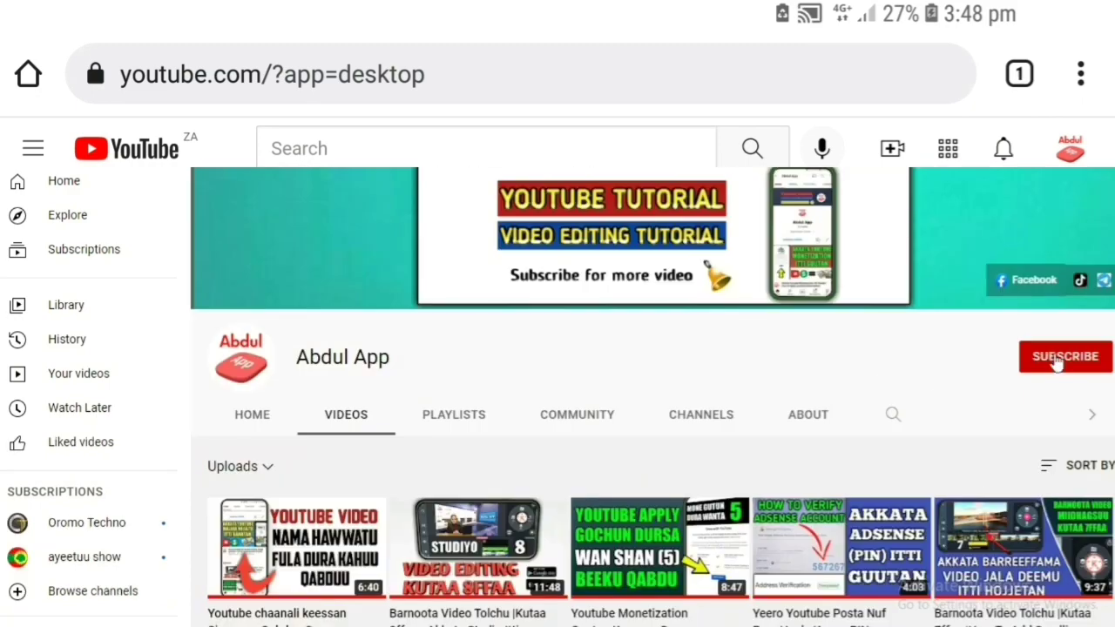
{"action": "left_click", "coordinate": [1057, 359]}
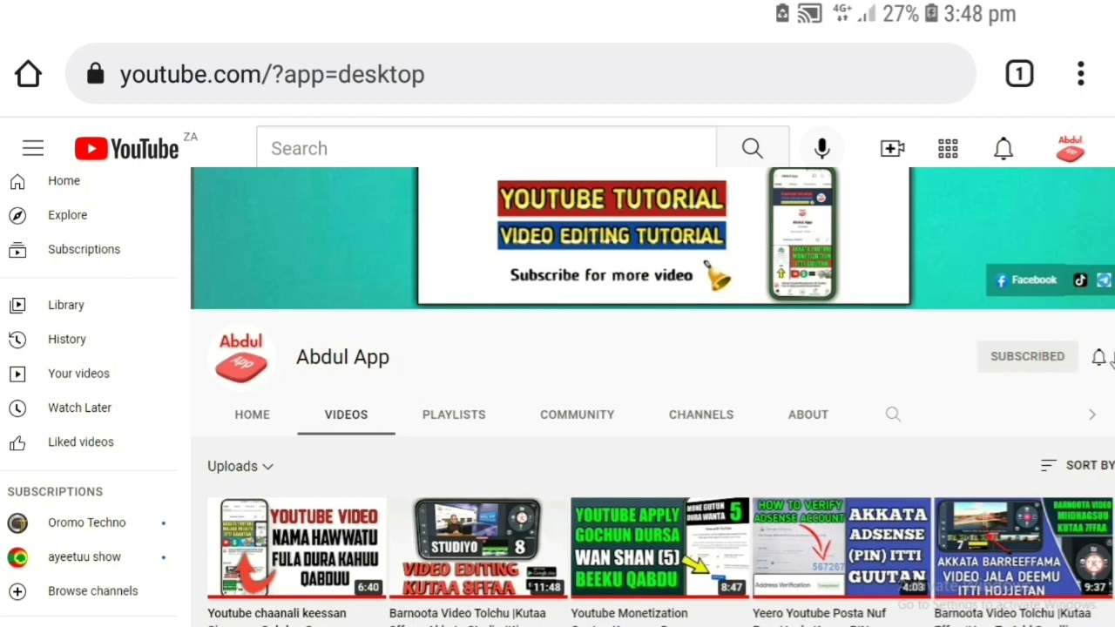
{"action": "left_click", "coordinate": [1101, 364]}
{"action": "left_click", "coordinate": [1011, 396]}
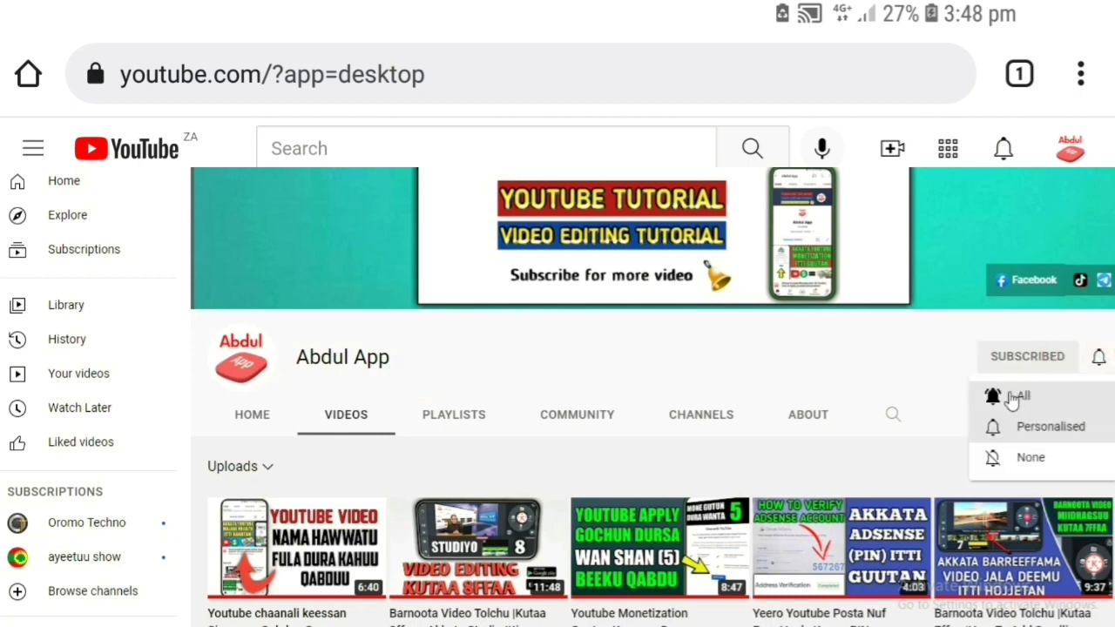